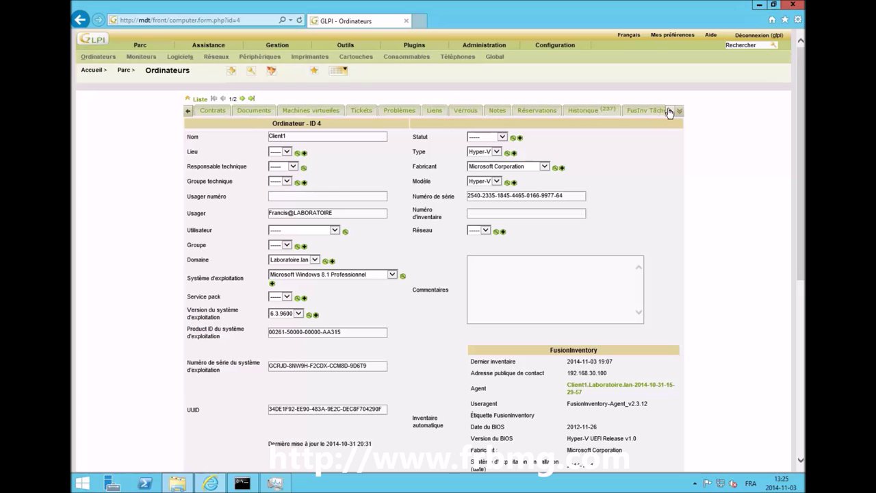
Open the FusInv Tâches section of computer Client1 and check the agent's status.
click(669, 111)
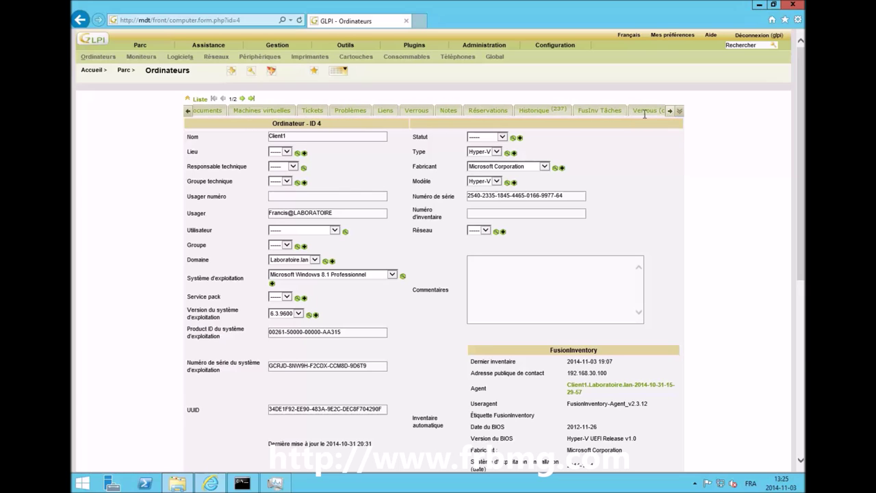
click(598, 111)
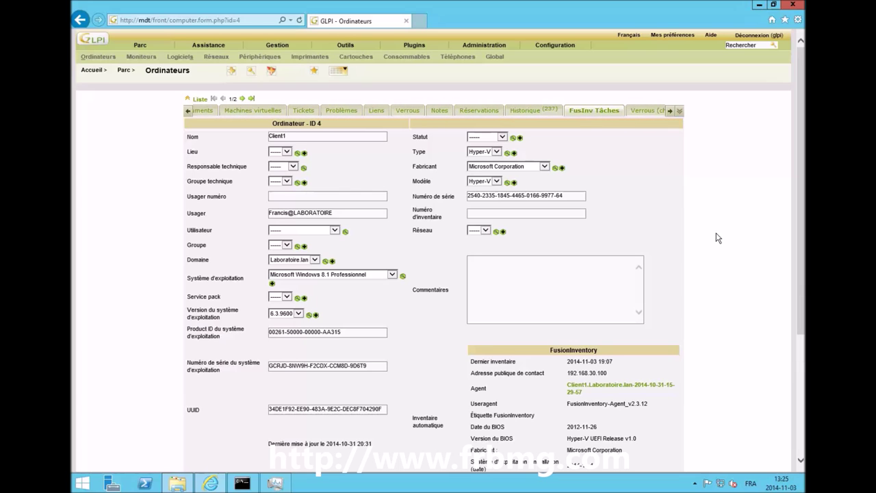
scroll(717, 256, down, 3)
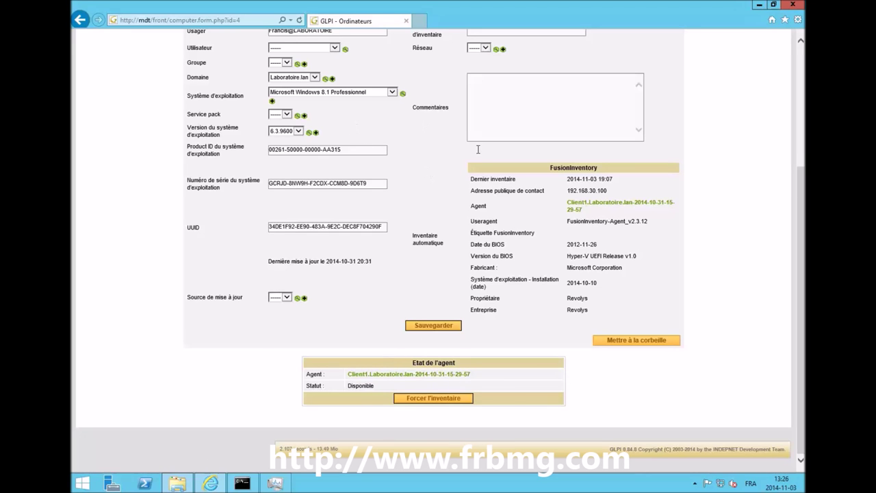
scroll(478, 149, up, 3)
Open the package management settings (Gestion de paquets) in the FusionInventory plugin's general configuration.
mouse_move(413, 47)
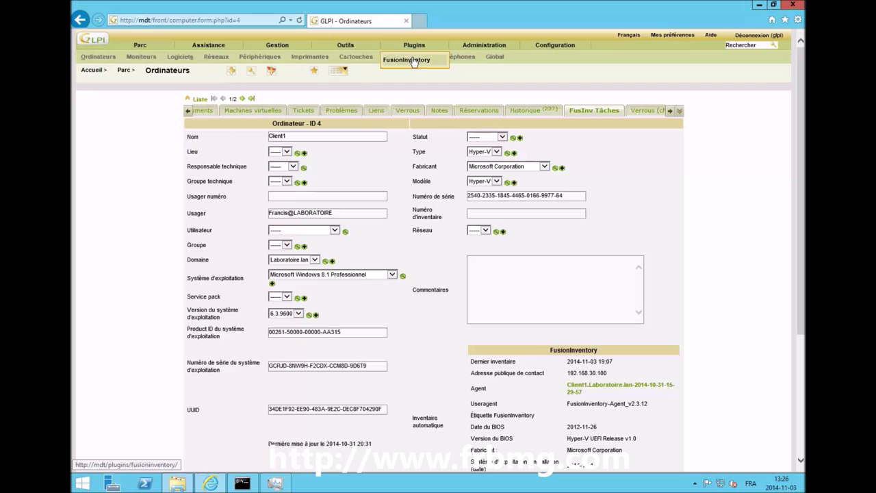
click(413, 62)
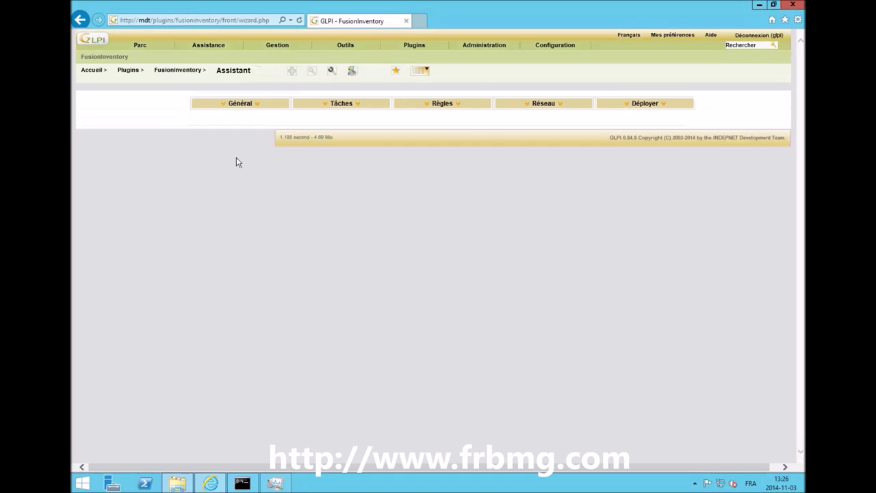
mouse_move(227, 104)
click(238, 153)
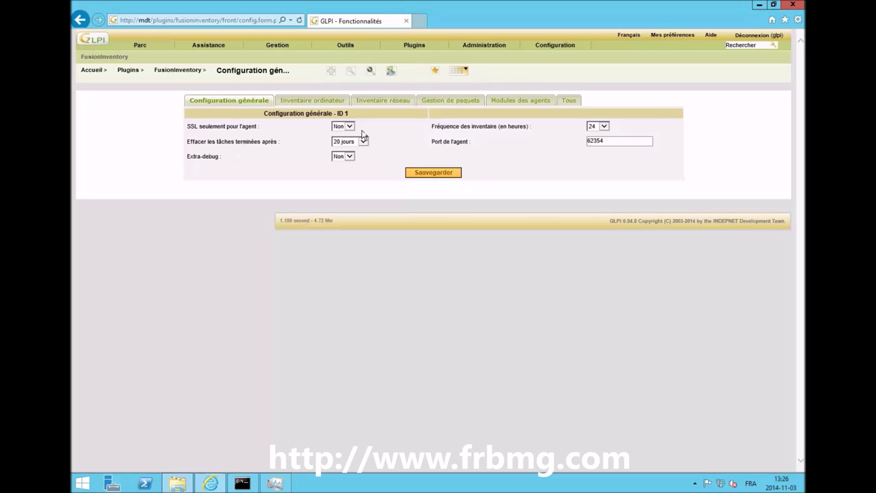
click(441, 102)
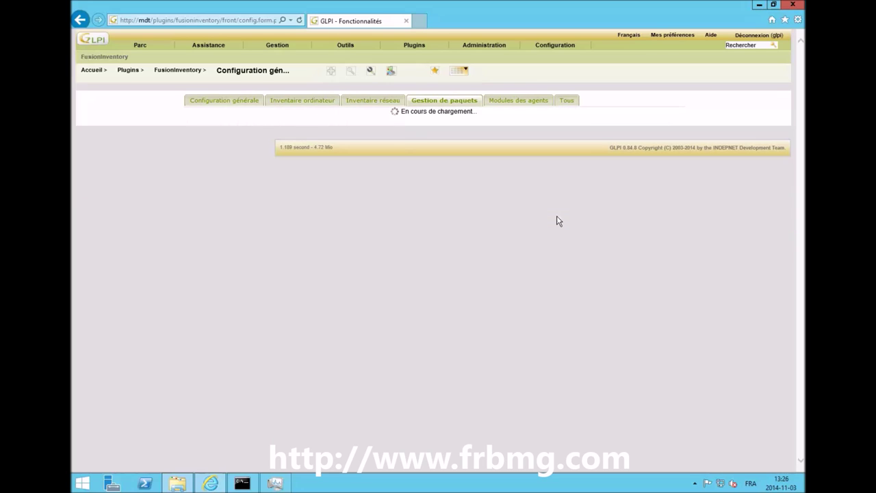
Copy the server's upload folder path D:\Xampp\htdocs\files\_plugins\fusioninventory\upload, view that folder in a new File Explorer window, and return to the browser.
drag(564, 130, 393, 146)
key(ctrl+c)
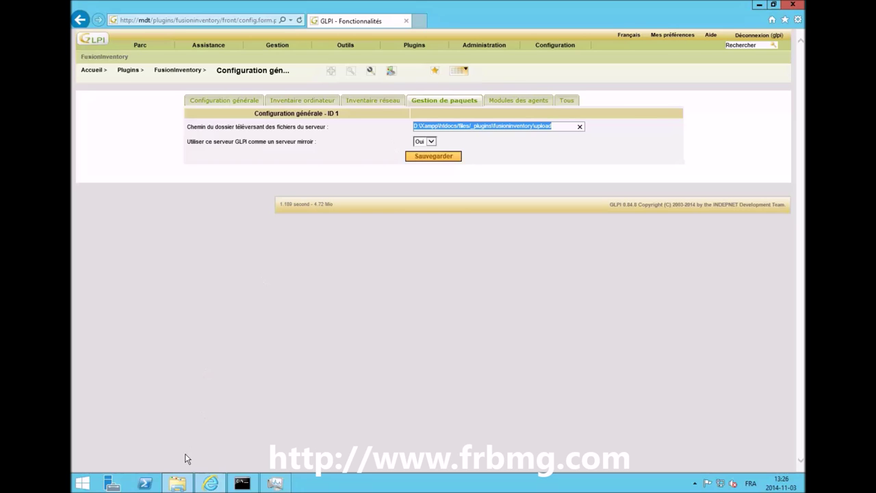
right_click(179, 484)
click(164, 431)
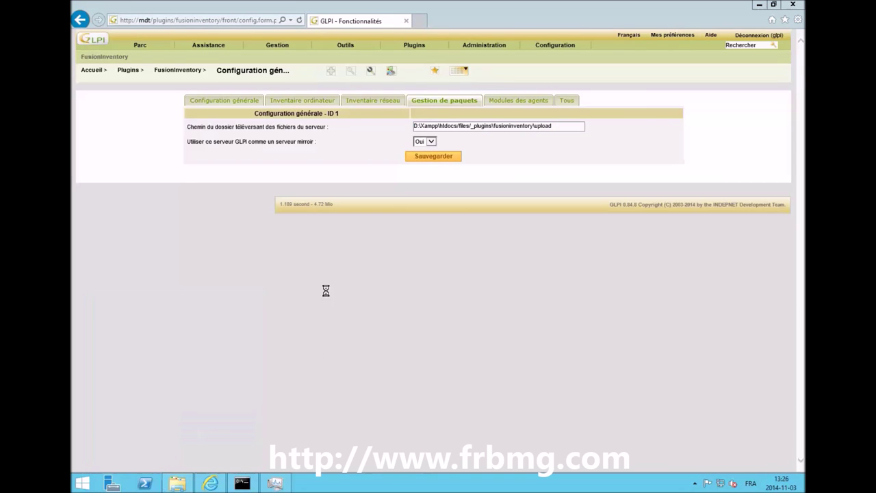
click(359, 198)
key(ctrl+v)
key(Return)
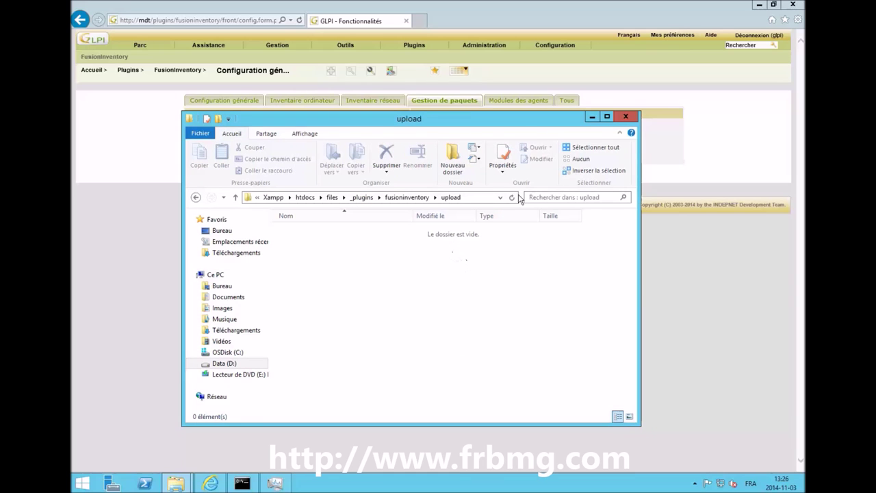
drag(526, 130, 593, 214)
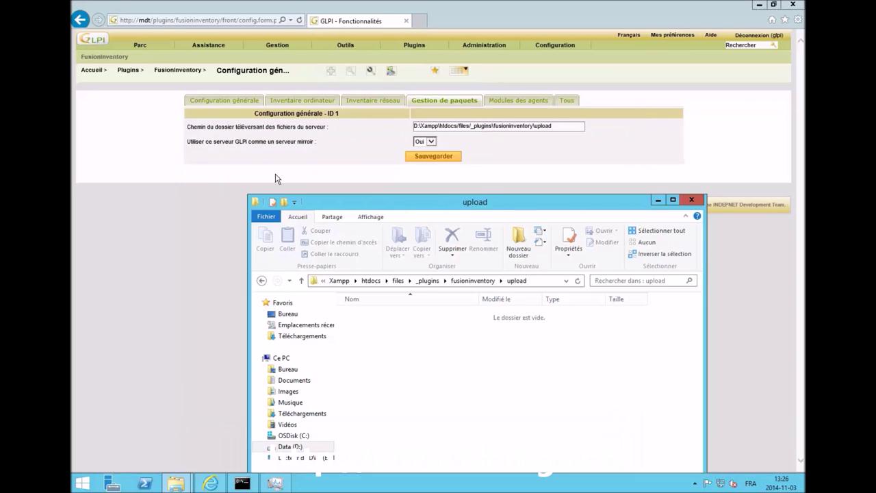
click(194, 200)
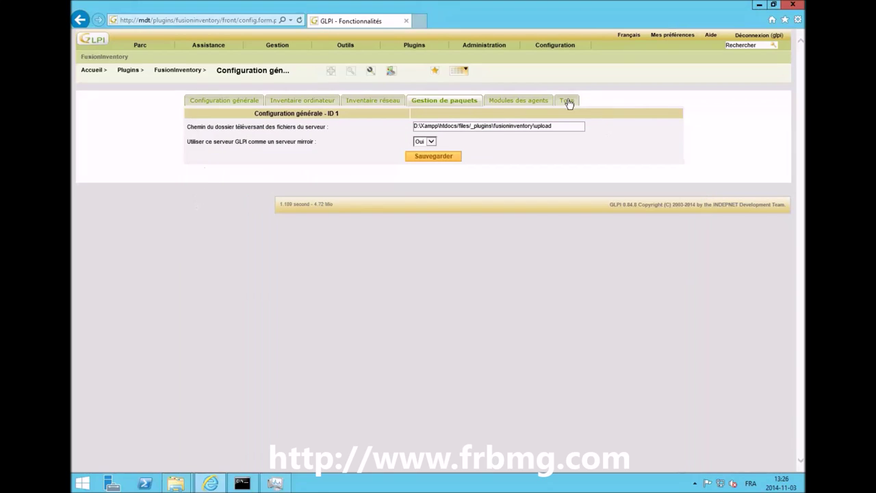
Return to the general configuration settings, go back to the FusionInventory home page, and open the deployment package list.
click(203, 107)
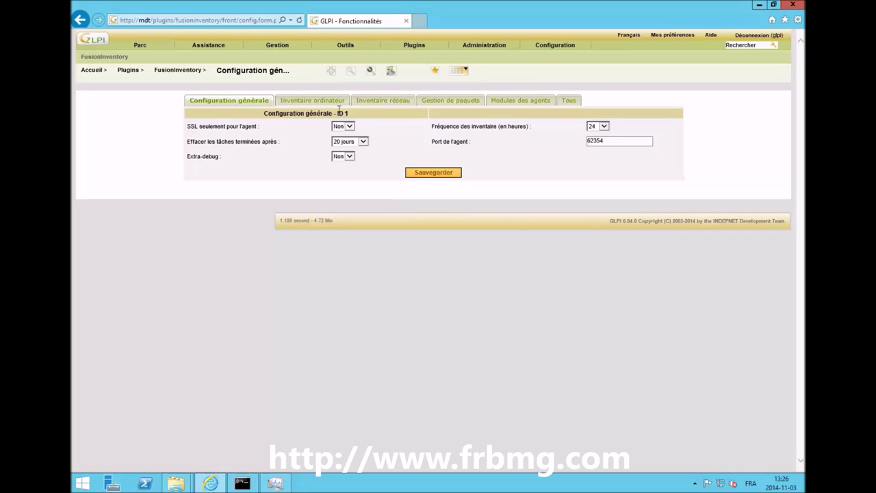
click(188, 71)
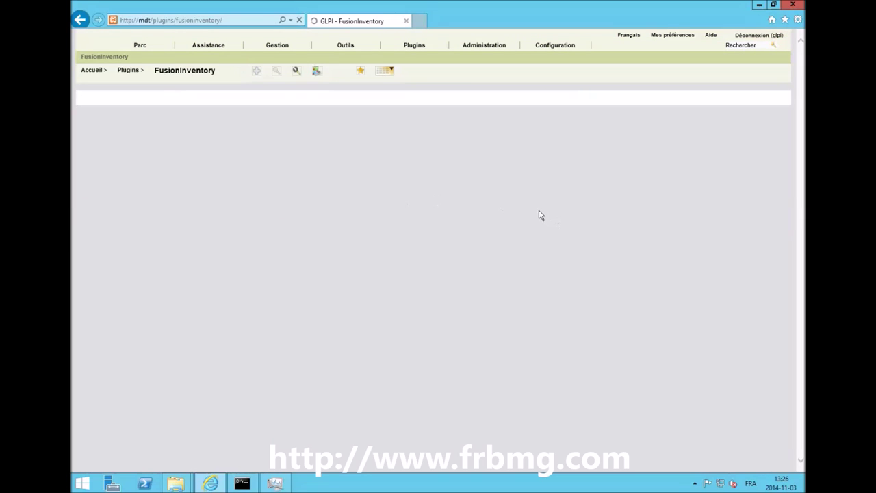
mouse_move(645, 102)
click(649, 119)
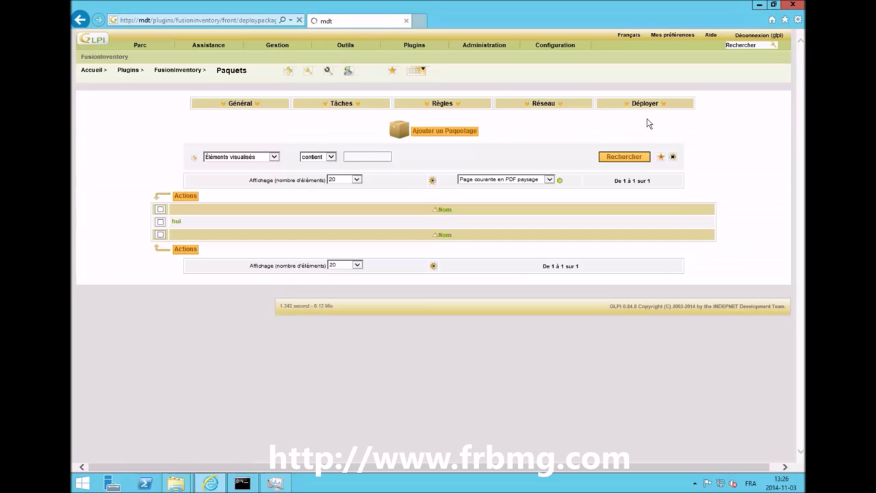
Add a new package named Visual Studio 2013 with the comment "Installation de Visual studio 2013".
click(160, 222)
click(444, 133)
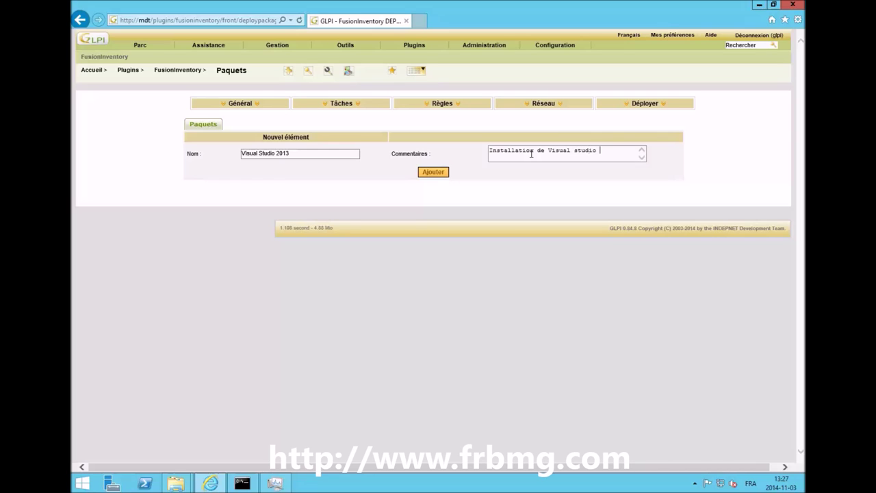
click(436, 174)
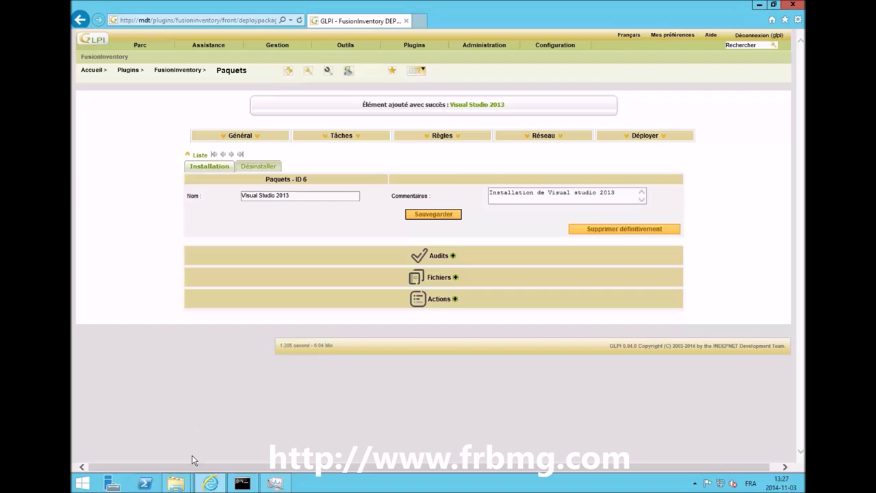
Switch to the Premium folder window in File Explorer and show its full network path.
mouse_move(179, 482)
click(219, 457)
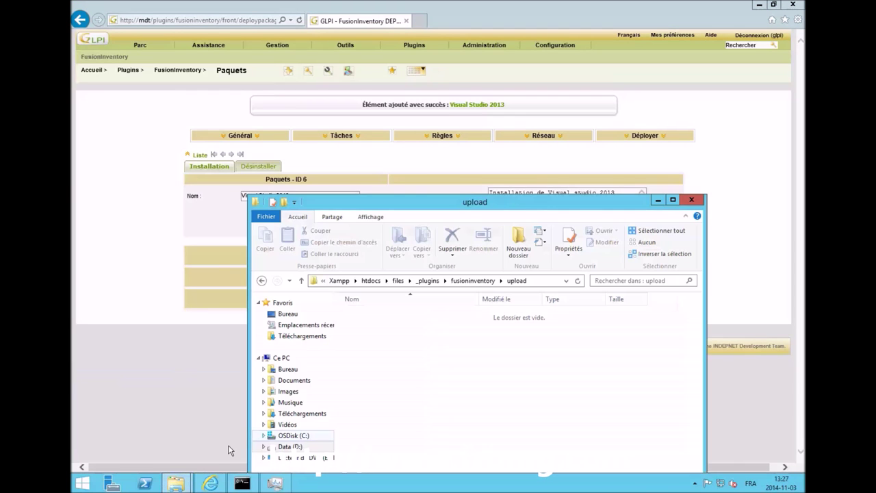
click(156, 461)
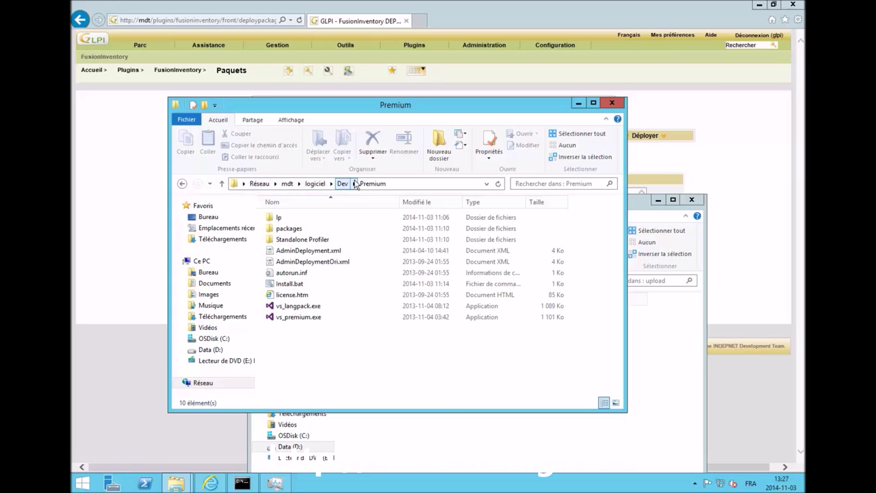
click(421, 183)
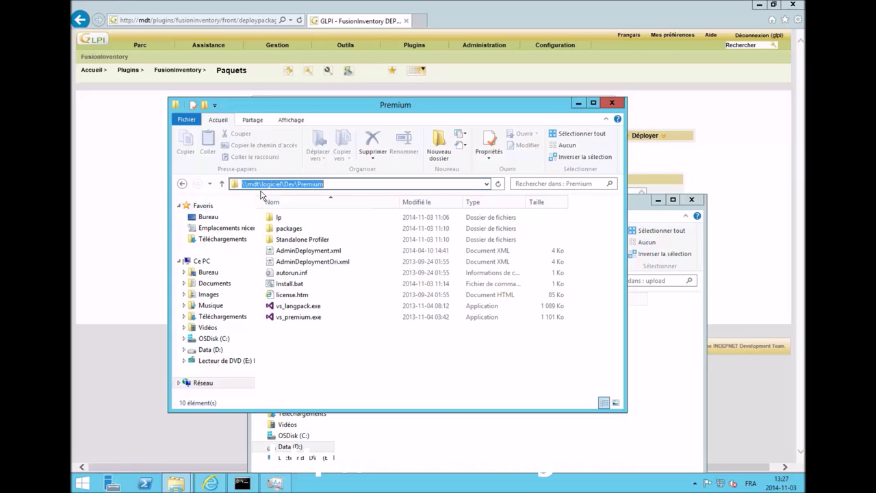
click(386, 349)
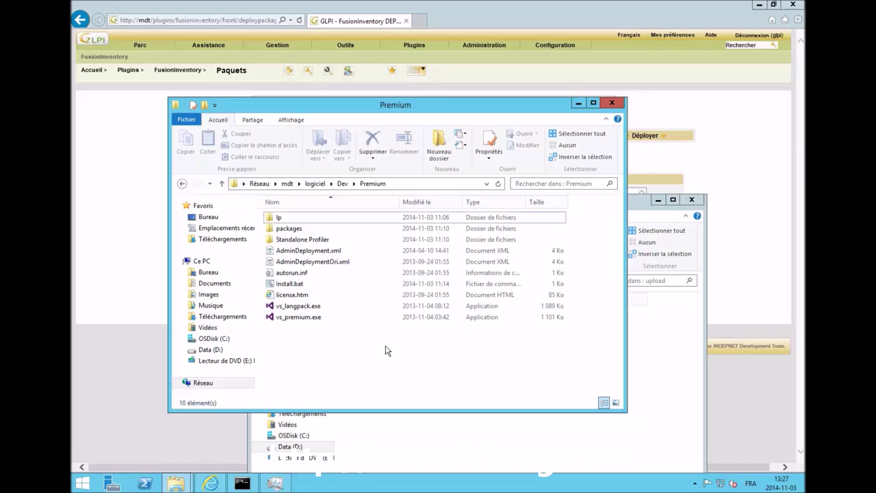
Open Install.bat from the Premium folder in the text editor, read its whole command line, and close it.
click(294, 284)
right_click(295, 287)
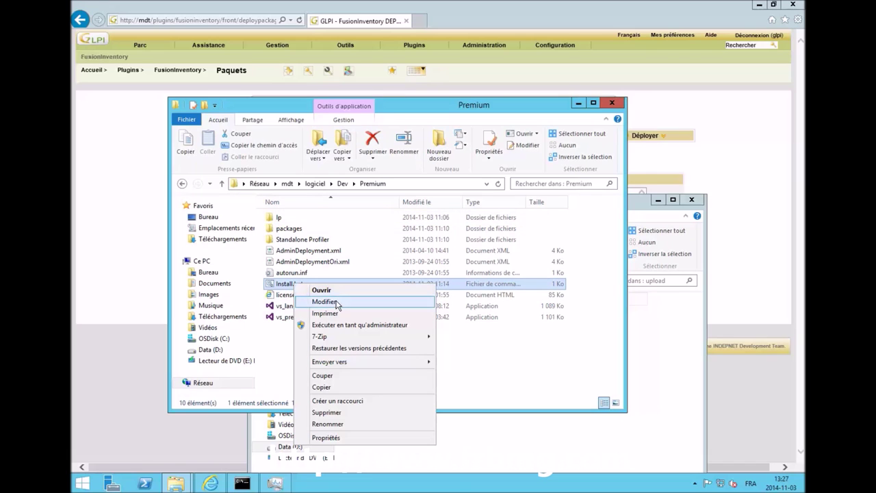
click(330, 300)
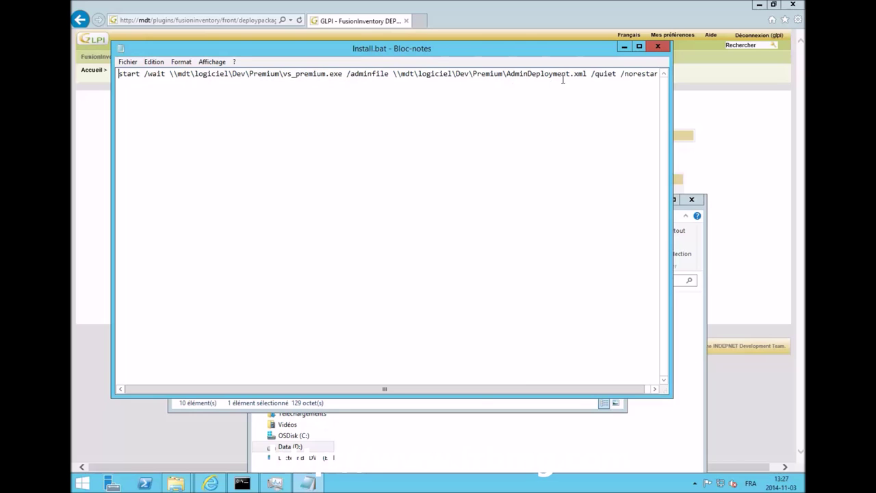
drag(485, 388, 559, 381)
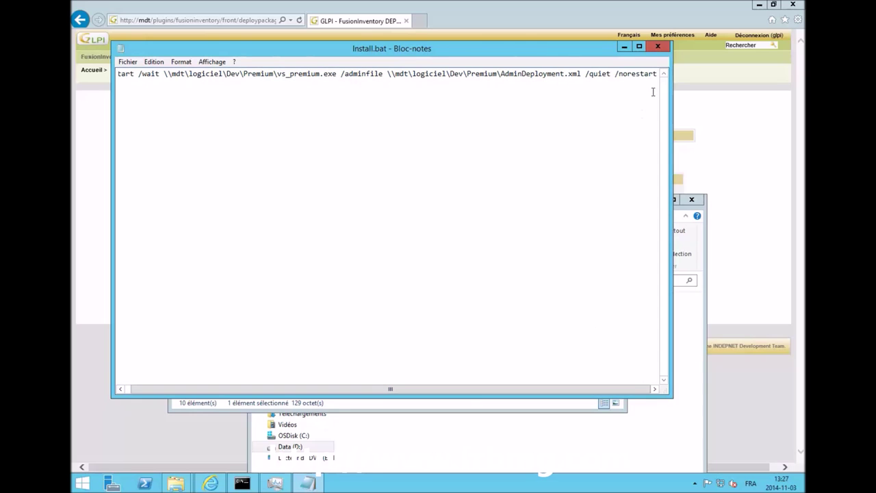
click(659, 47)
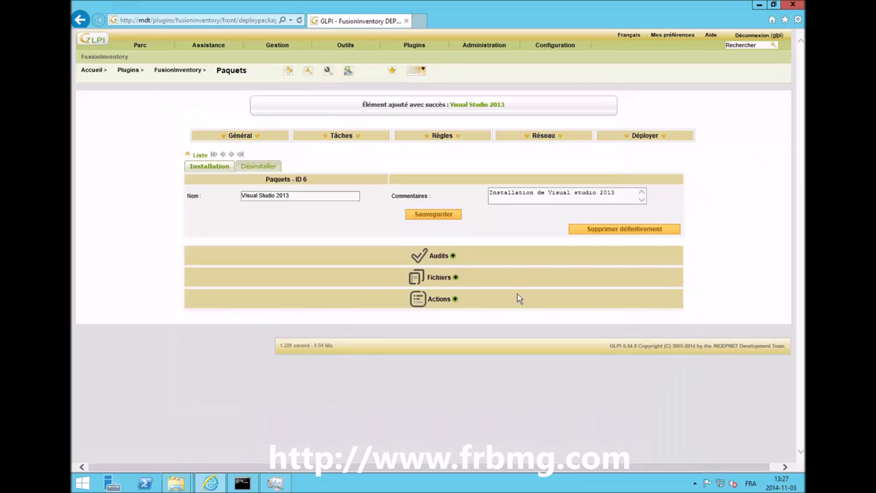
Start adding a file to the Visual Studio 2013 package with the source Télécharger depuis votre ordinateur.
click(455, 277)
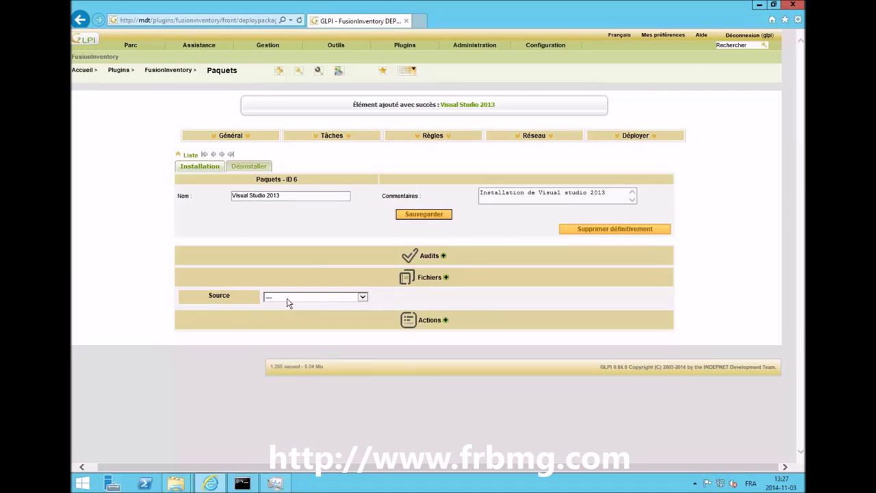
click(288, 296)
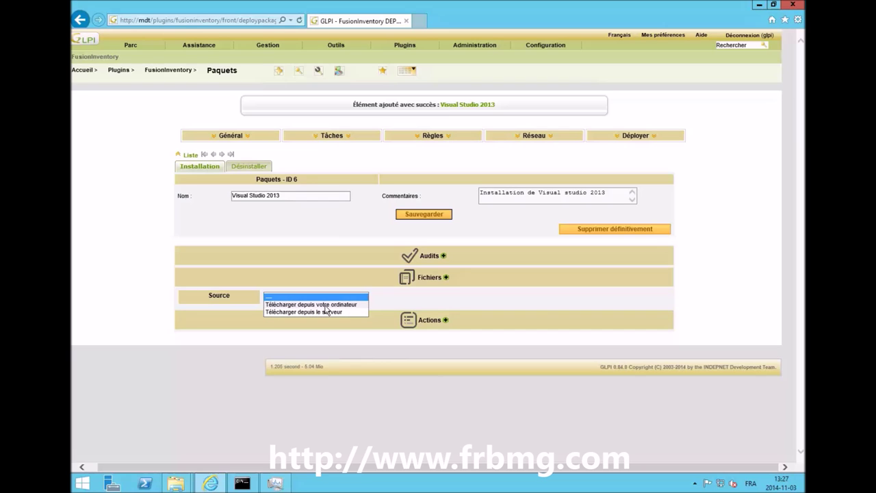
click(321, 306)
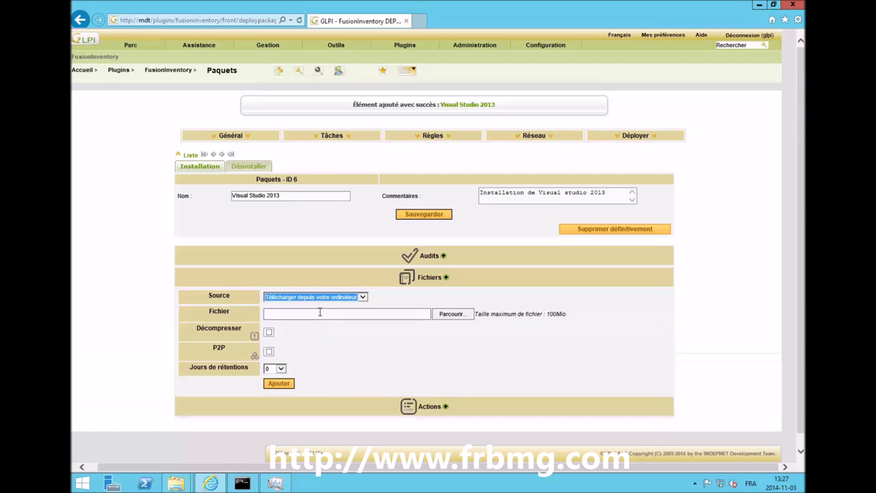
Choose Install.bat from D:\software\Dev\Premium as the file and add it to the package.
click(452, 313)
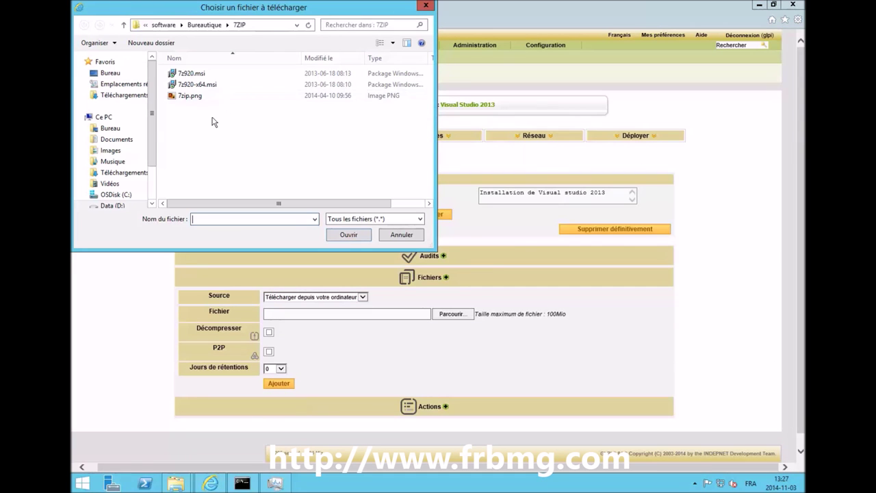
click(165, 25)
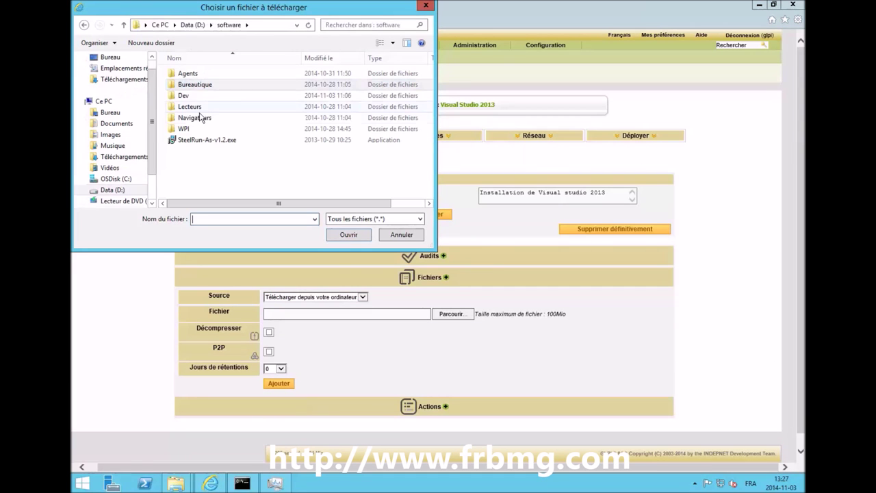
double_click(184, 97)
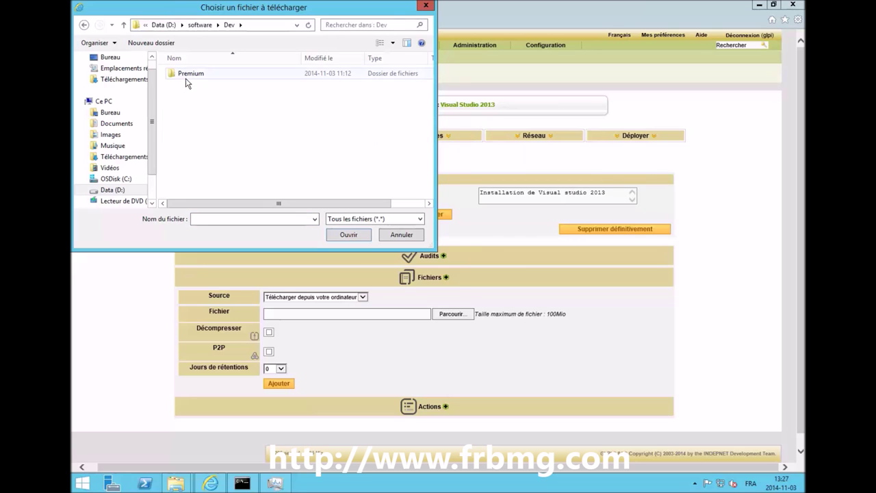
double_click(189, 77)
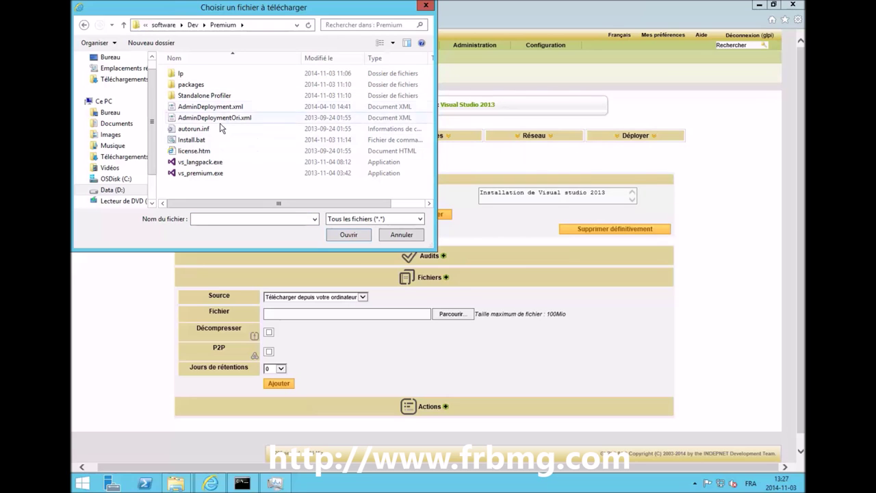
click(203, 140)
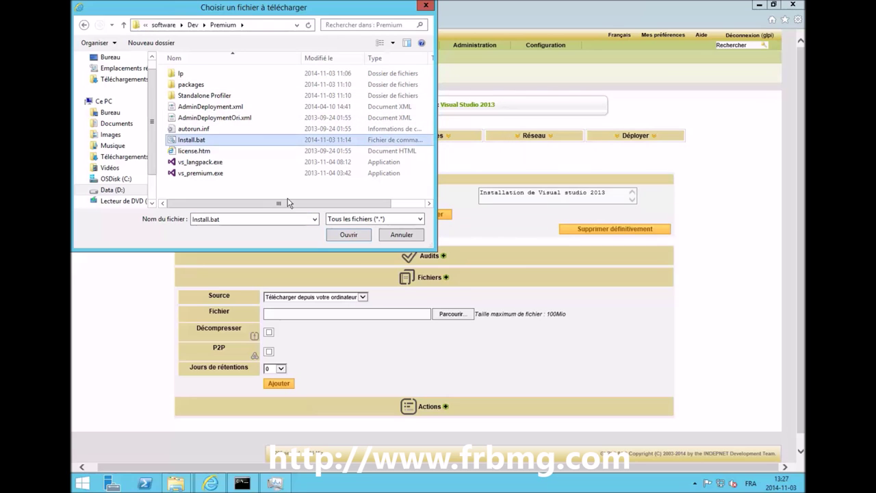
click(351, 234)
click(279, 384)
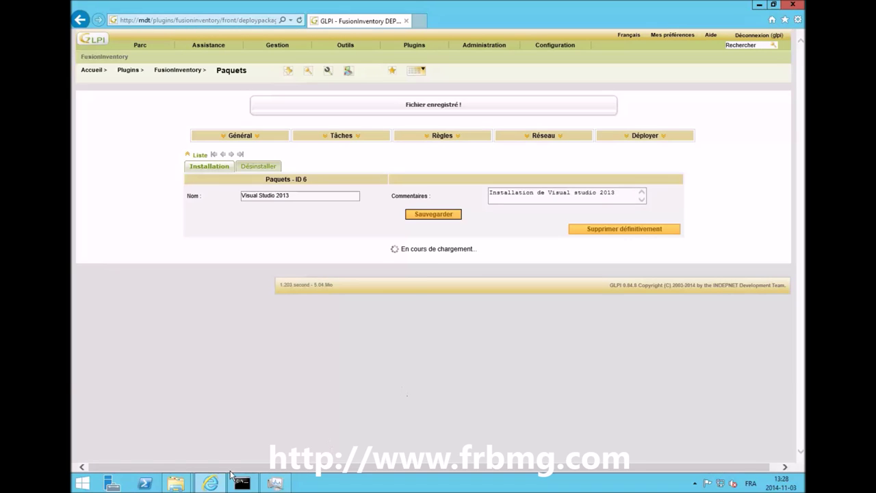
Switch to File Explorer and copy Install.bat from the Premium folder into the fusioninventory upload folder.
mouse_move(176, 484)
click(246, 420)
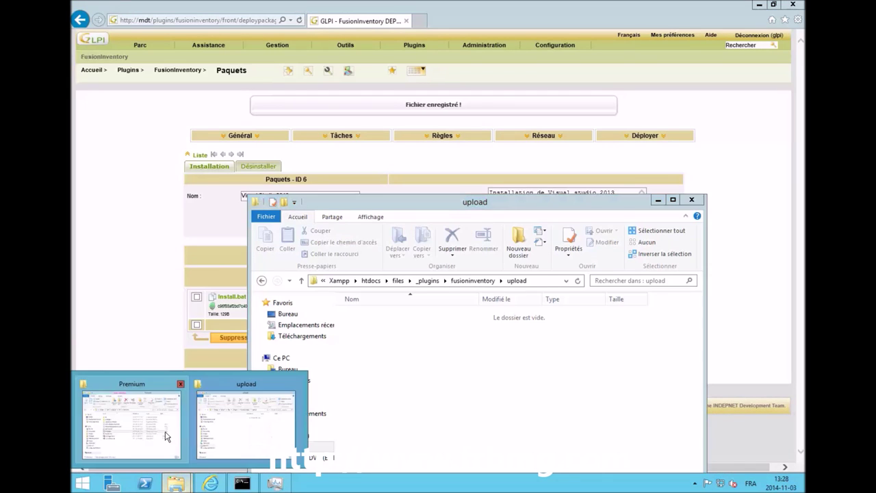
click(164, 431)
key(ctrl+c)
click(653, 418)
key(ctrl+v)
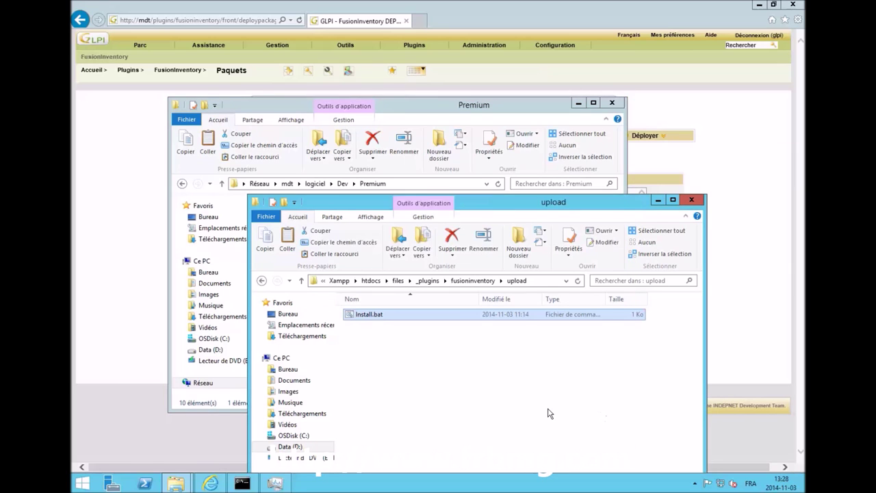
click(548, 413)
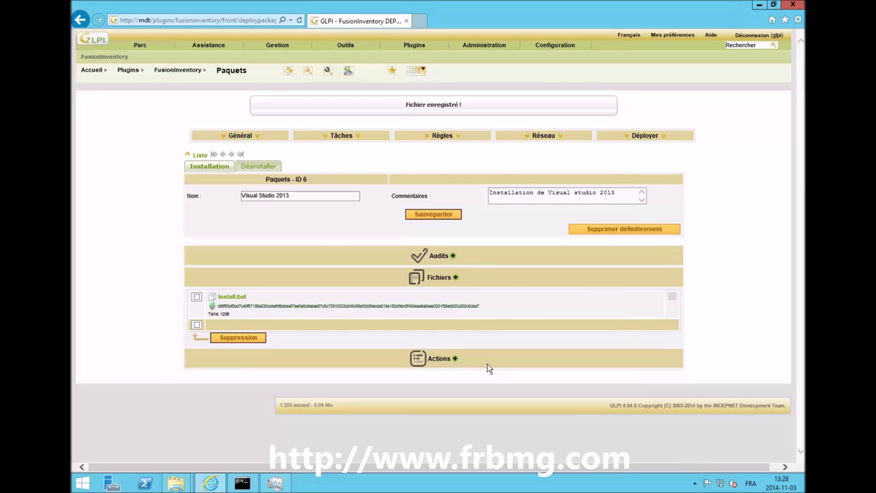
Add a Créer un répertoire action with the path c:\distribution to the Visual Studio 2013 package in GLPI.
click(453, 358)
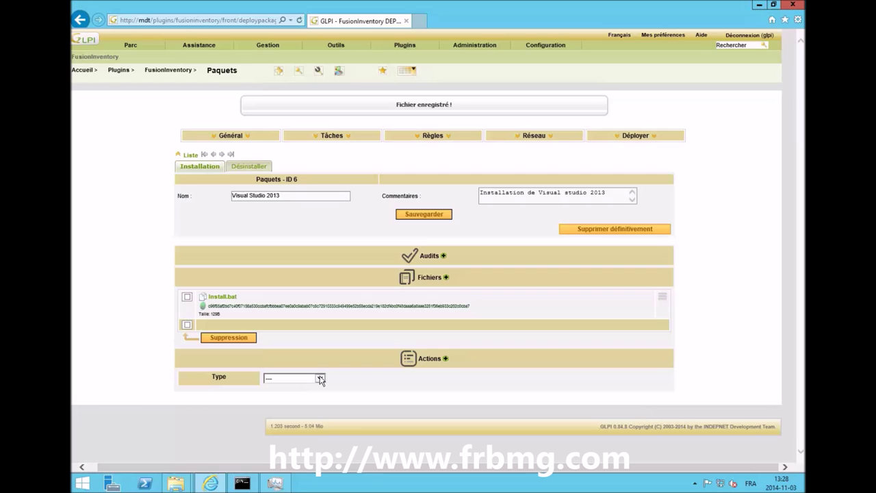
click(322, 380)
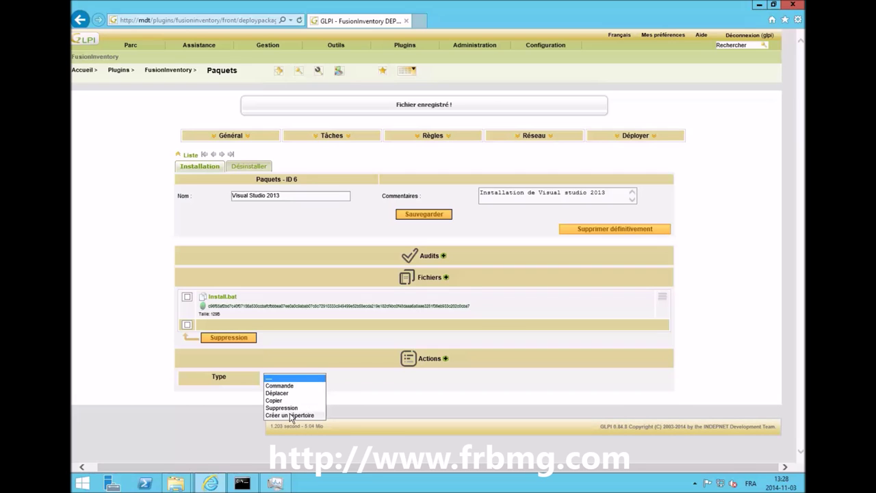
click(291, 415)
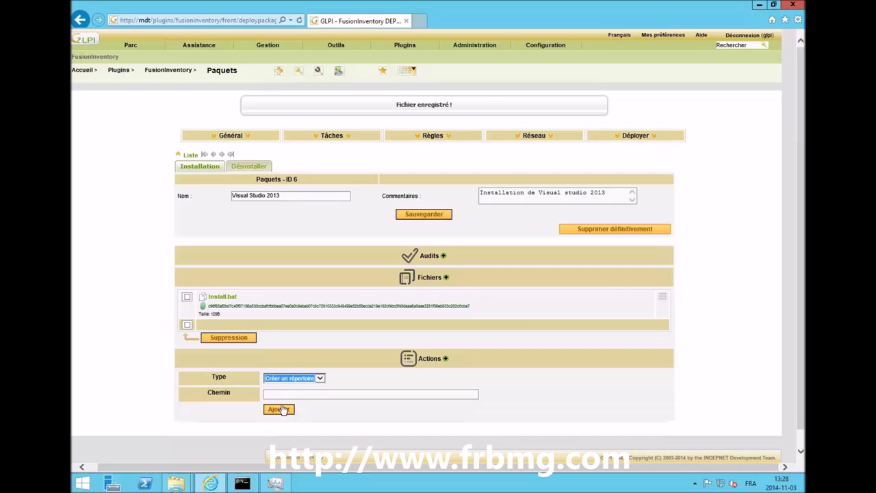
click(281, 395)
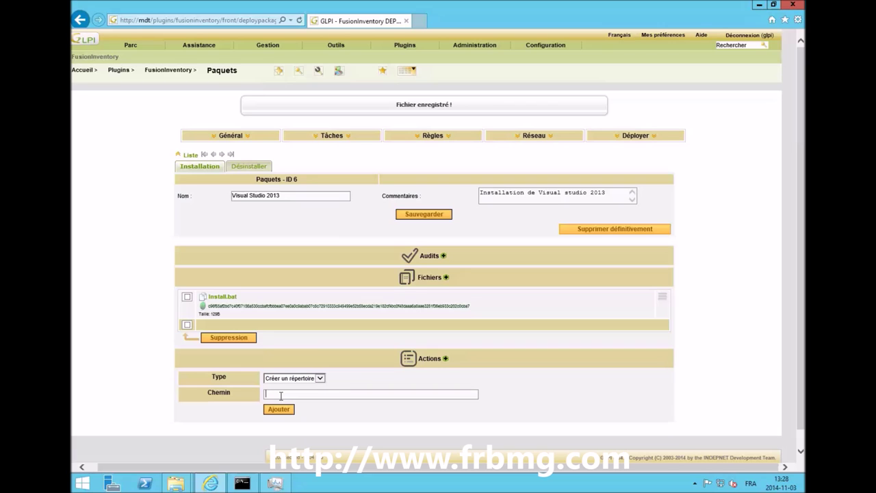
mouse_move(205, 484)
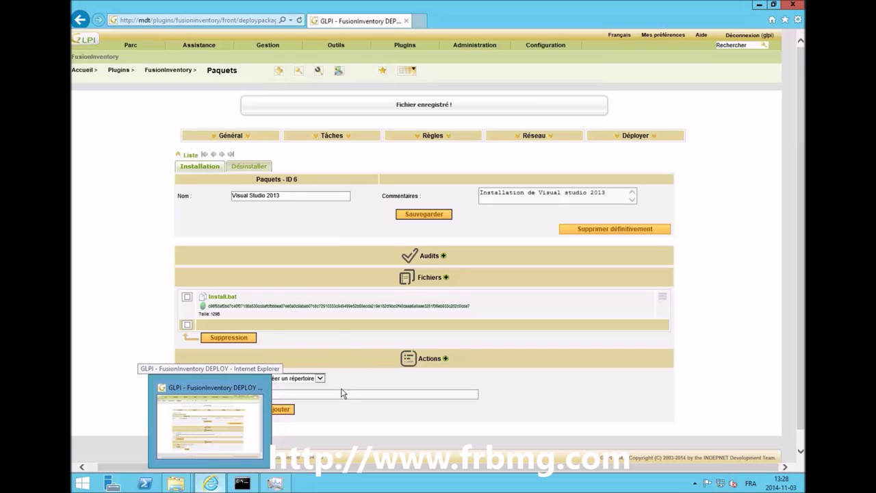
key(ctrl+v)
click(291, 411)
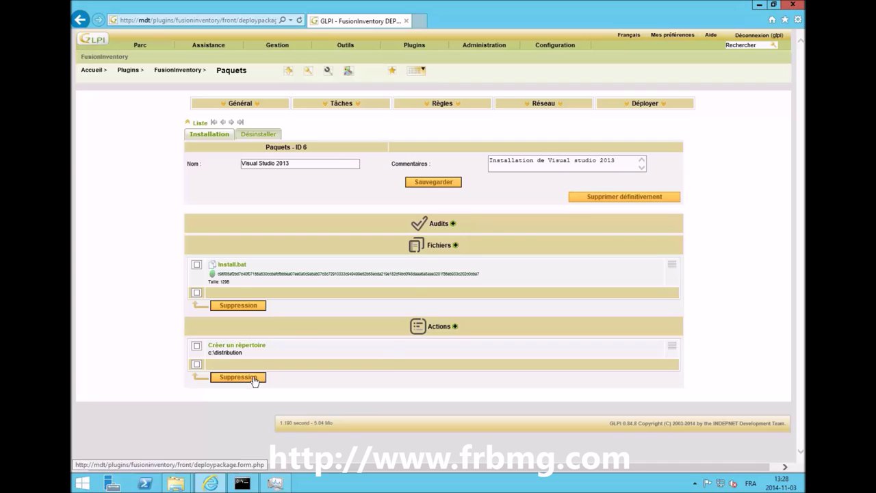
Add a Copier action to the package that copies from * to c:\distribution.
click(455, 327)
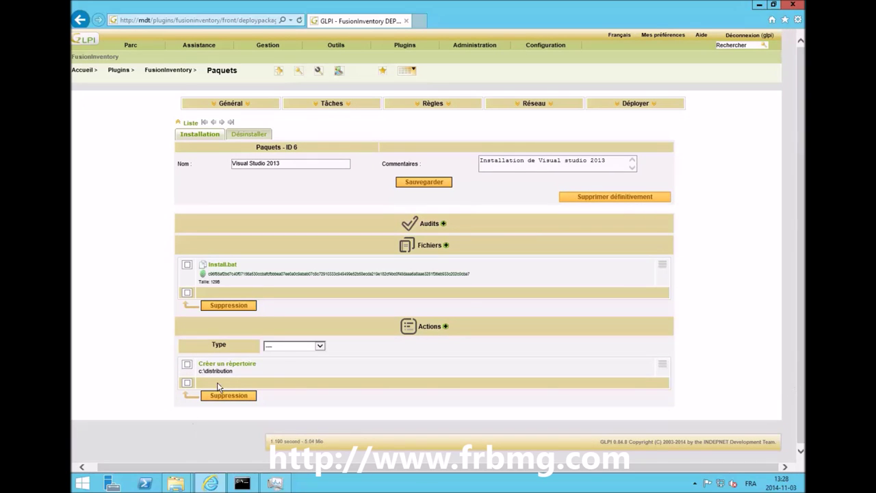
click(282, 346)
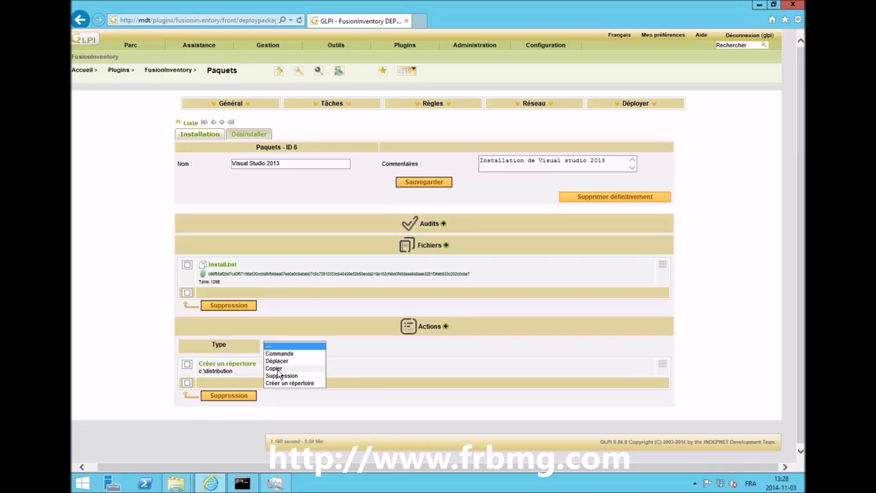
click(277, 368)
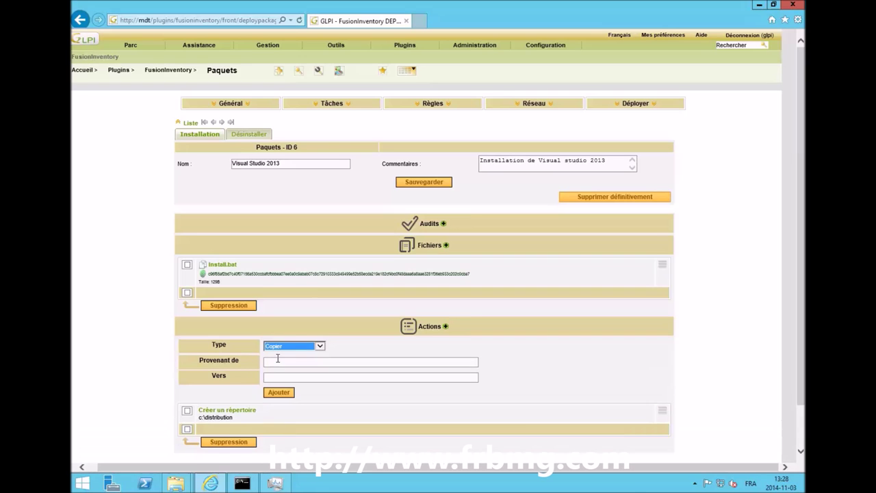
click(278, 359)
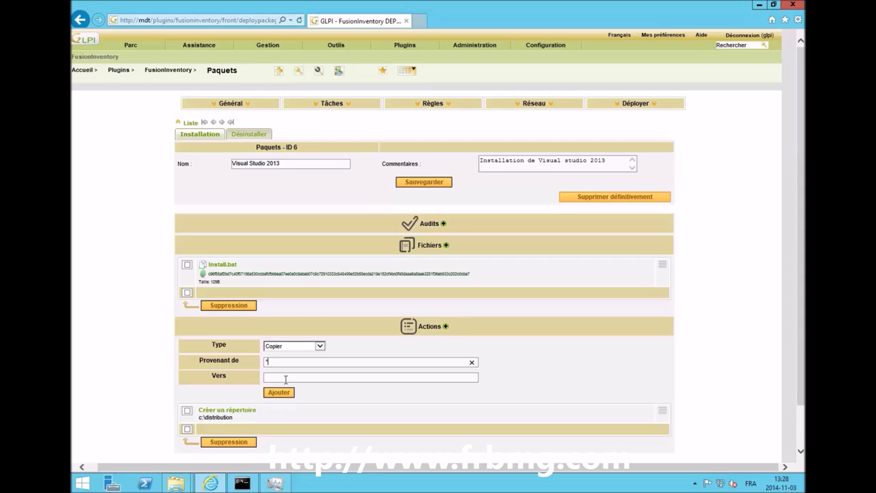
key(ctrl+v)
click(278, 392)
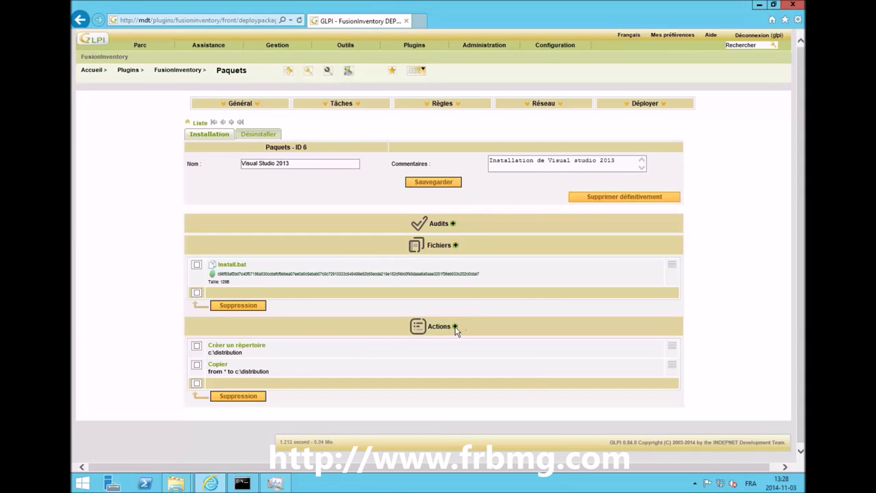
Add a Commande action to the package that executes cd c:\distribution.
click(455, 326)
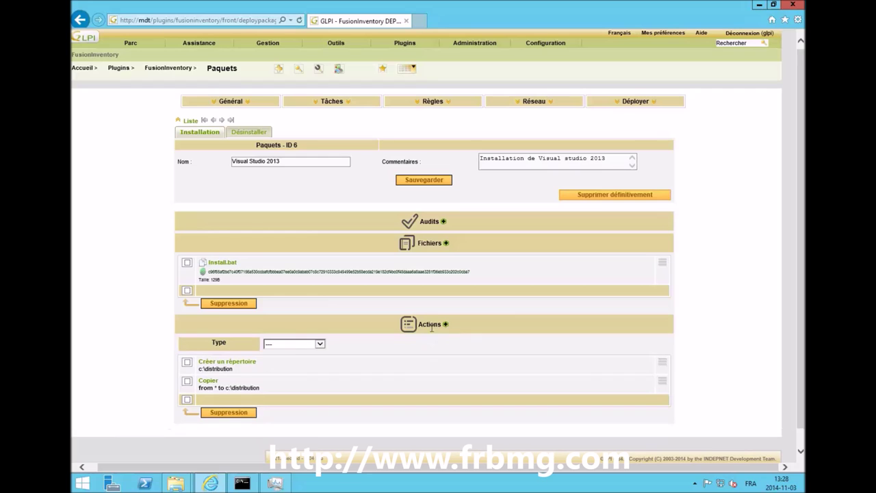
click(299, 344)
click(283, 351)
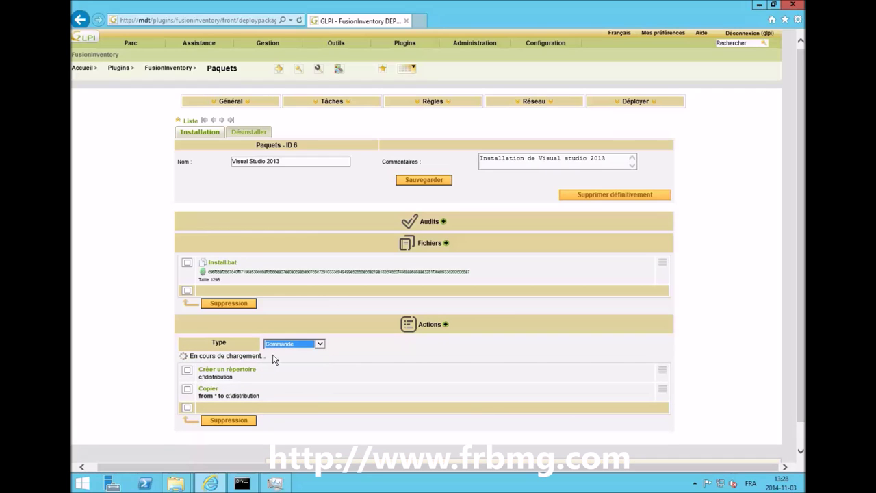
click(289, 367)
key(ctrl+v)
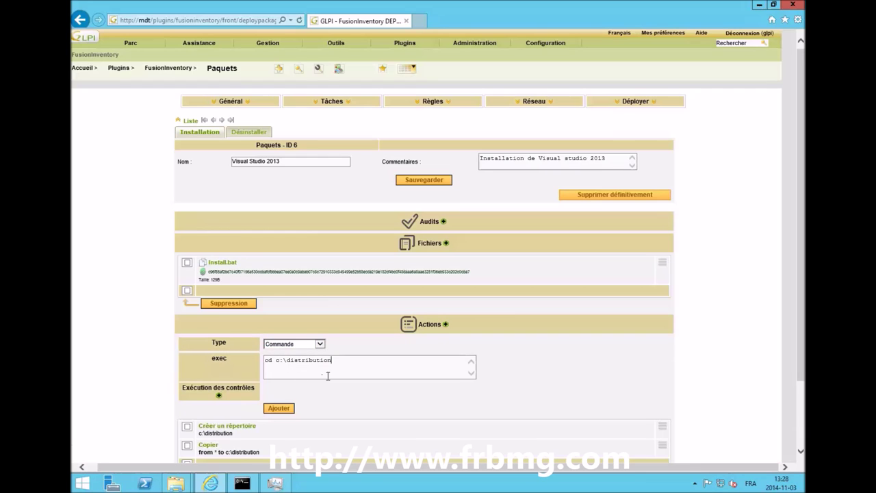
click(289, 409)
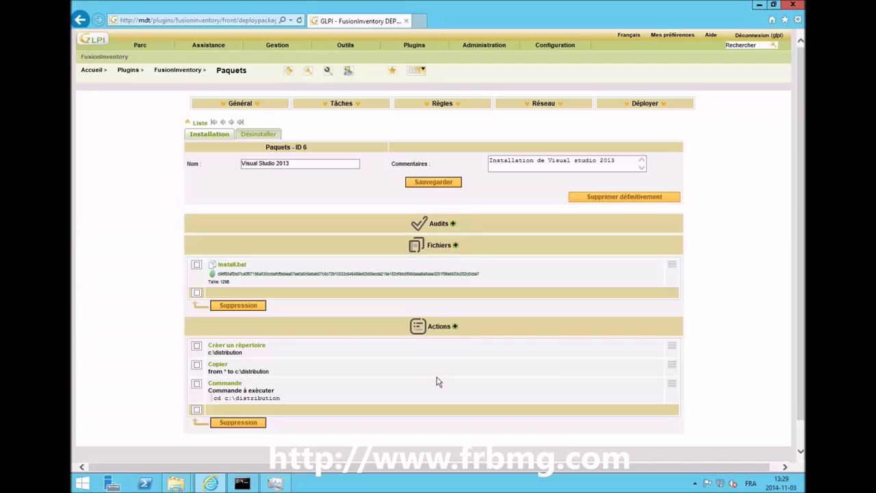
Add a second Commande action to the package that executes Install.bat.
click(454, 328)
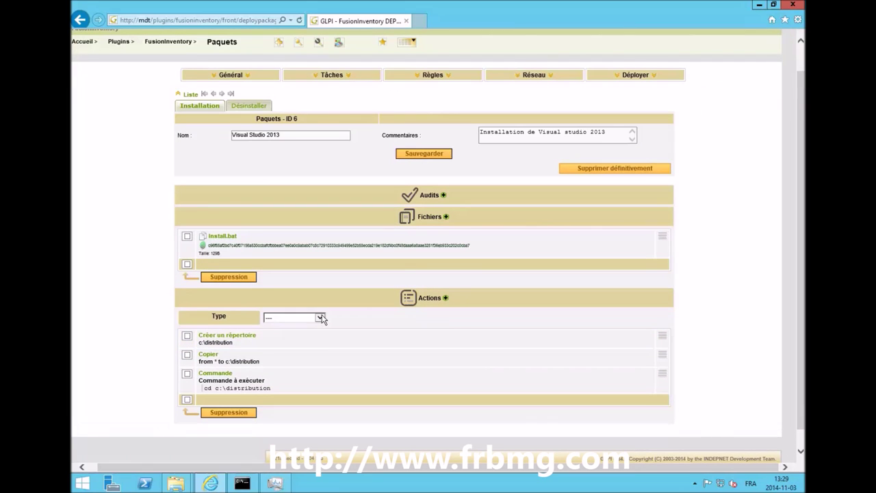
click(322, 317)
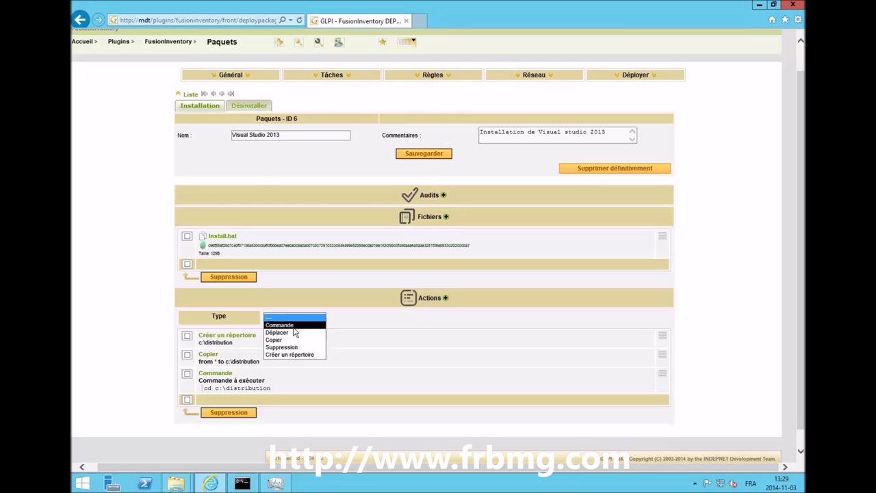
click(293, 325)
drag(238, 236, 208, 236)
click(308, 347)
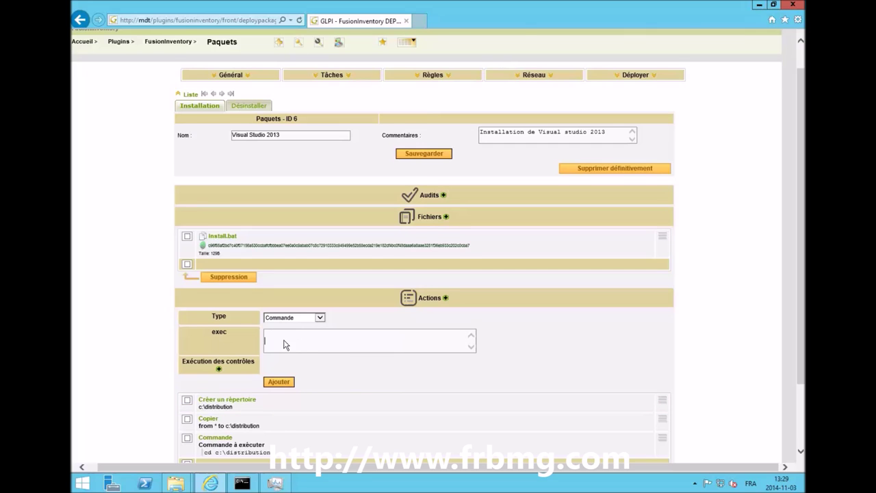
scroll(283, 352, up, 1)
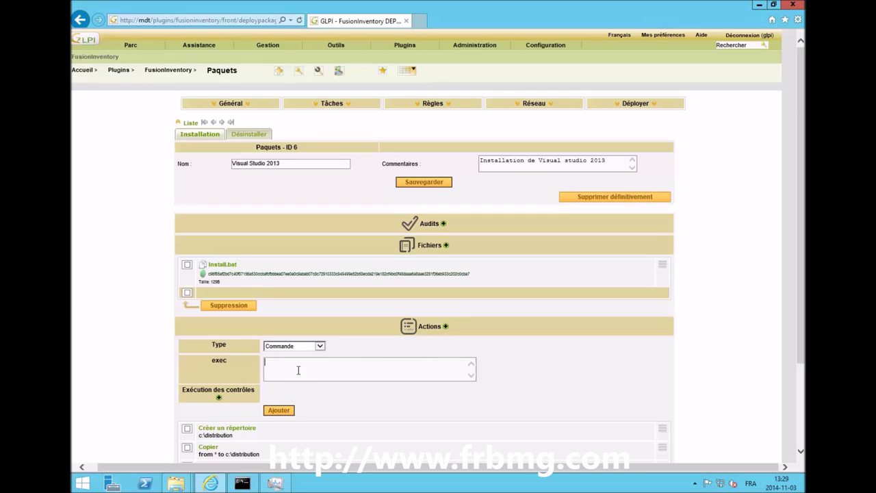
text(InstaLL.B)
text(l.bat)
click(285, 412)
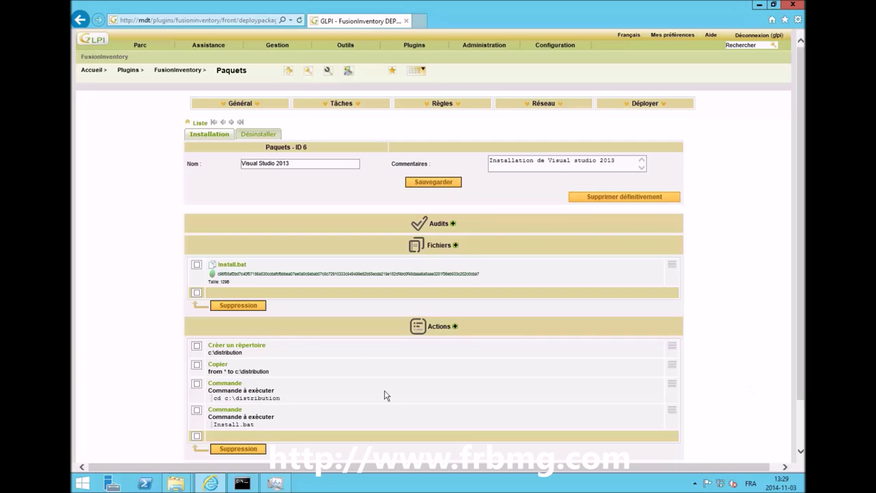
Add a third Commande action to the package that executes cd.. to leave the distribution folder.
scroll(459, 333, down, 2)
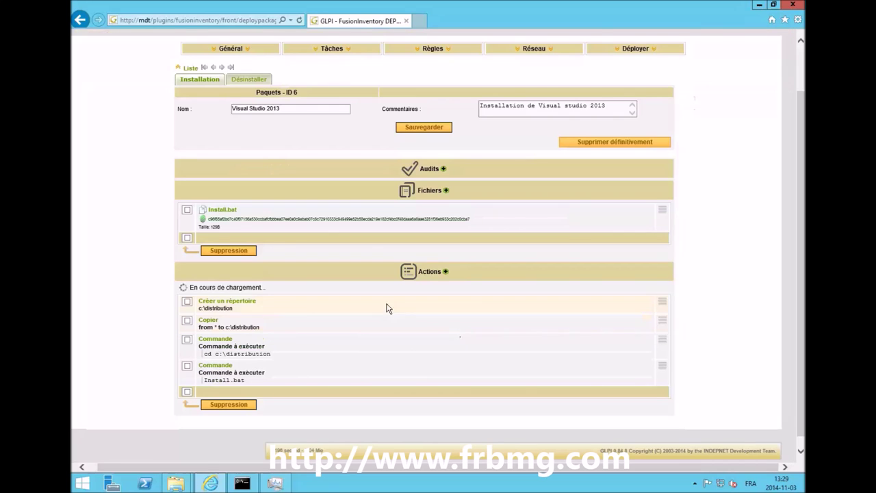
click(299, 291)
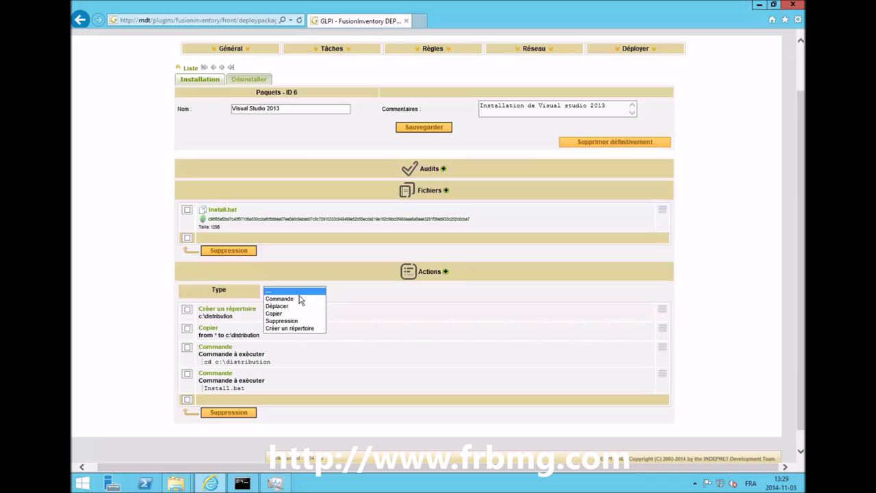
click(296, 298)
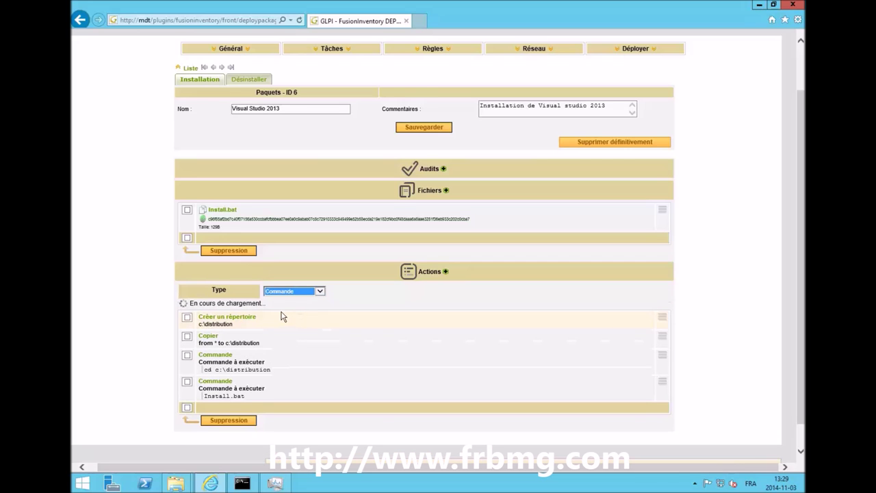
click(280, 309)
text(cd..)
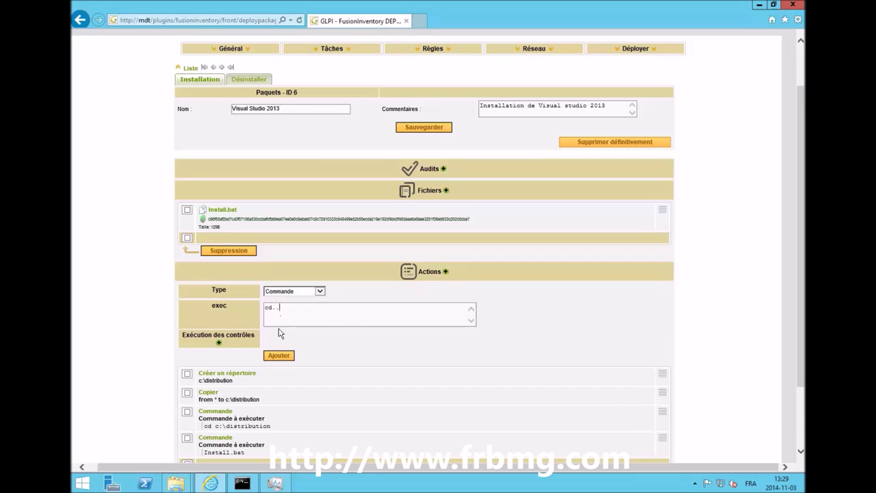
click(278, 355)
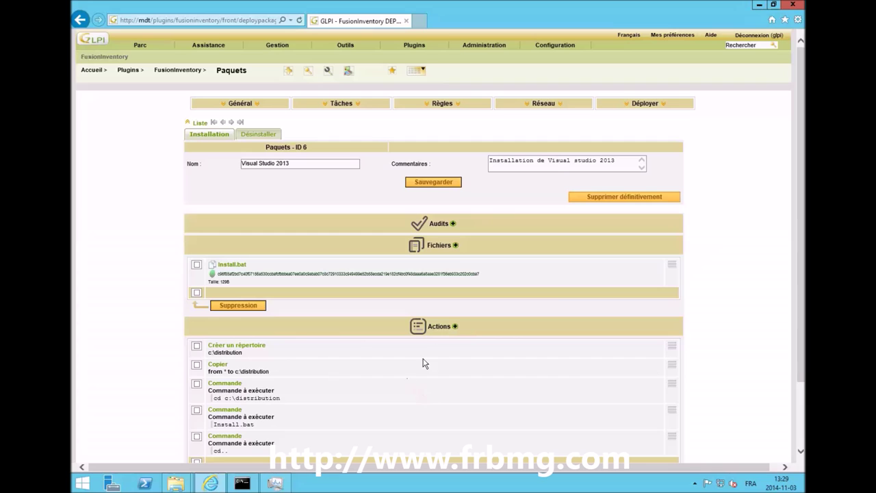
Add a Suppression action with the path c:\distribution as the package's last action.
scroll(457, 336, down, 2)
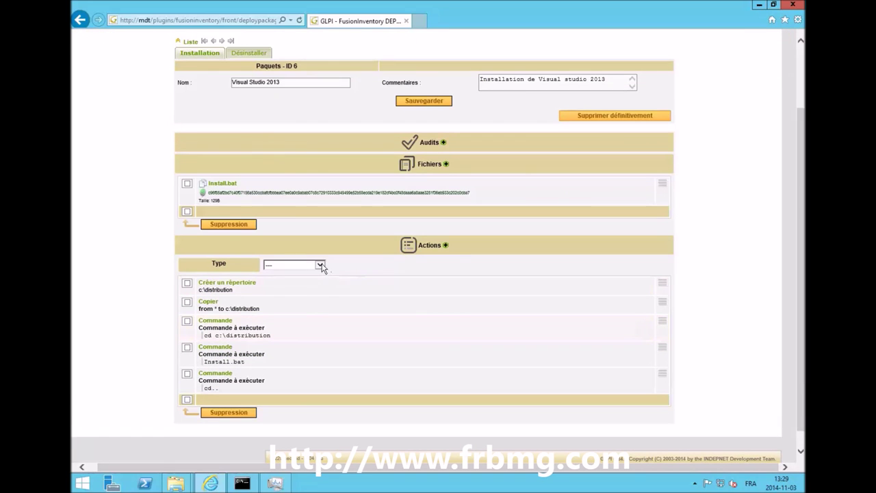
click(319, 264)
click(288, 296)
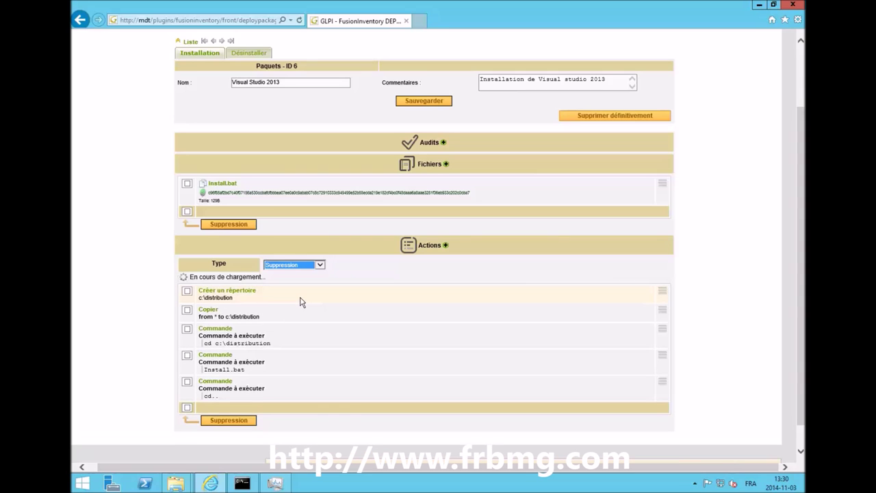
click(275, 282)
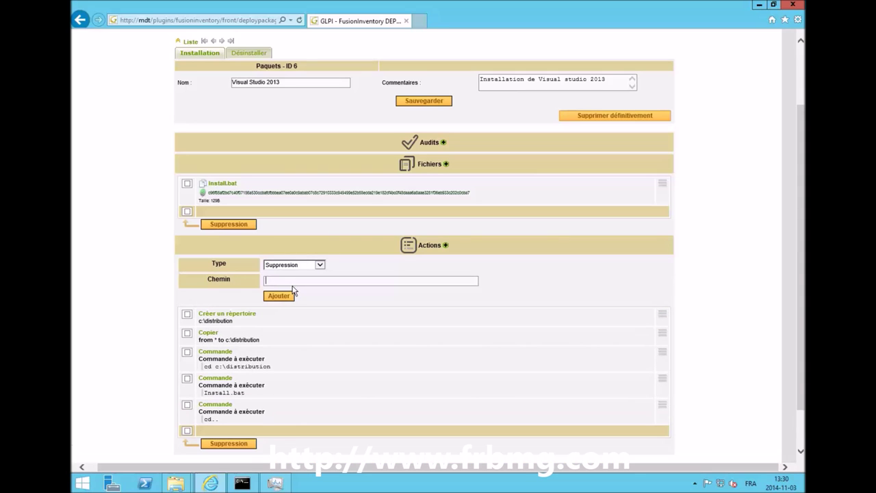
text(c:\distribution)
click(287, 296)
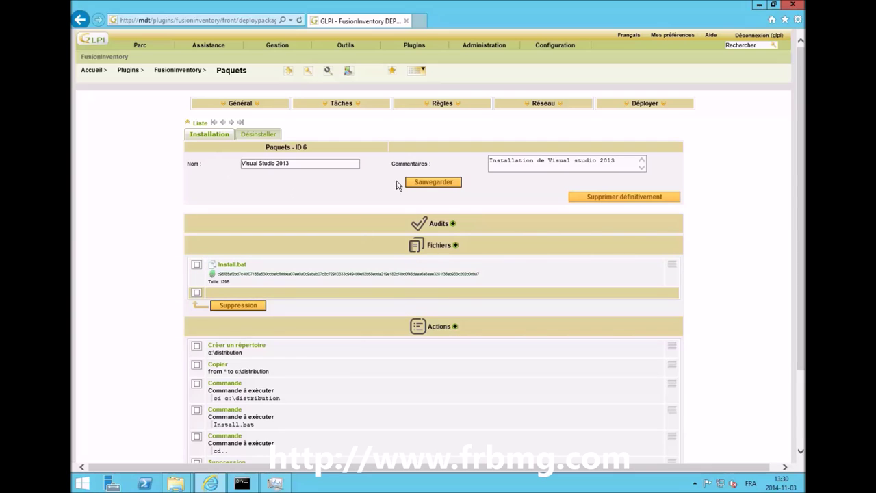
Save the Visual Studio 2013 package and review its complete list of actions.
click(418, 184)
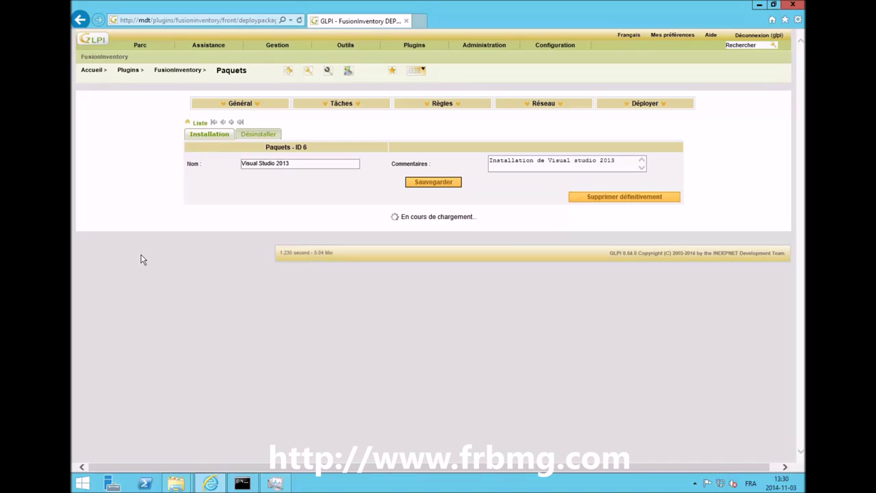
scroll(142, 260, down, 3)
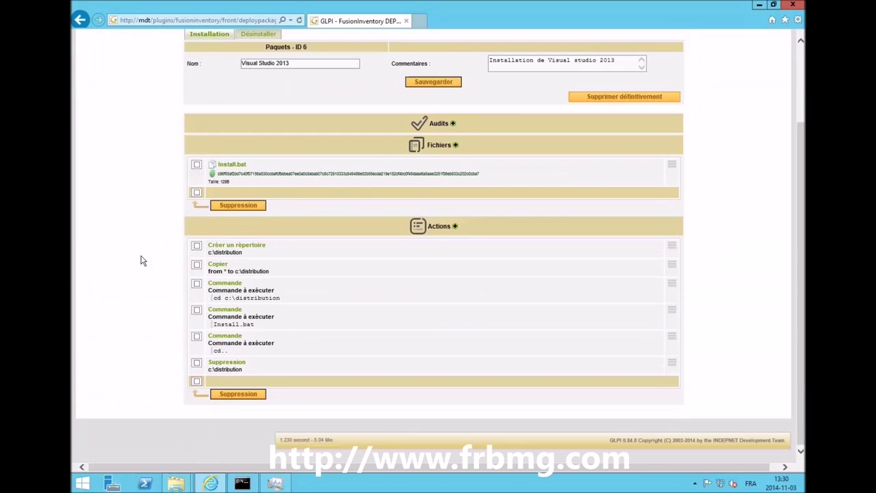
scroll(142, 263, up, 3)
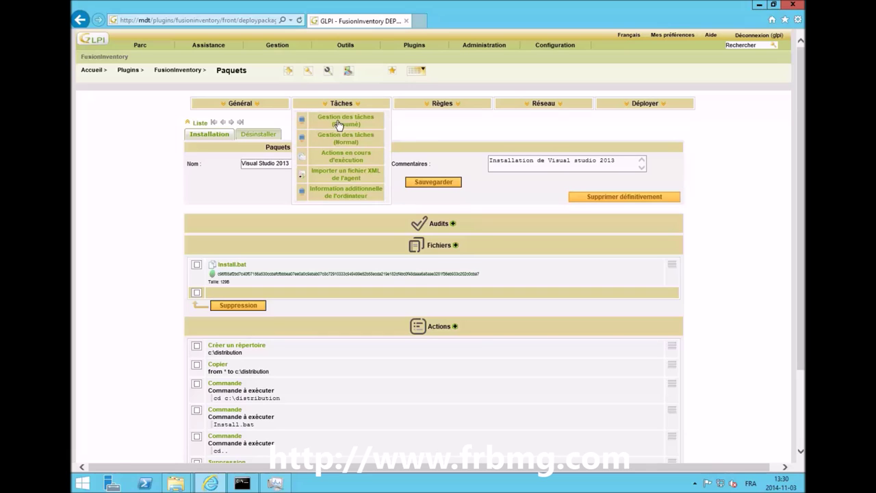
Create a computer group named Groupe de PC of type Groupe dynamique with the comment Regroupement des PC.
mouse_move(255, 103)
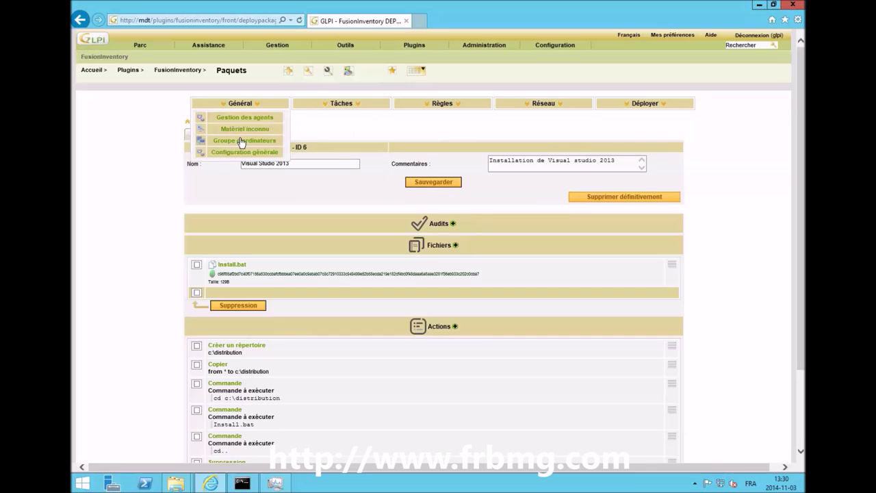
click(243, 141)
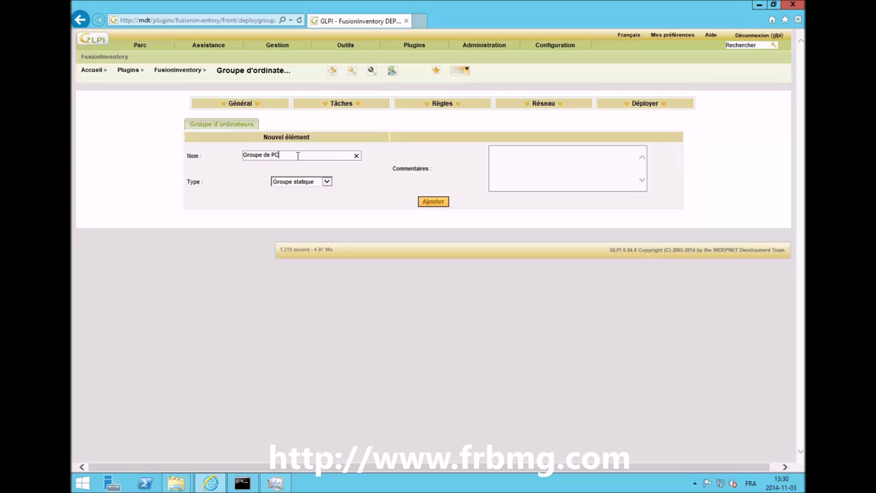
click(326, 181)
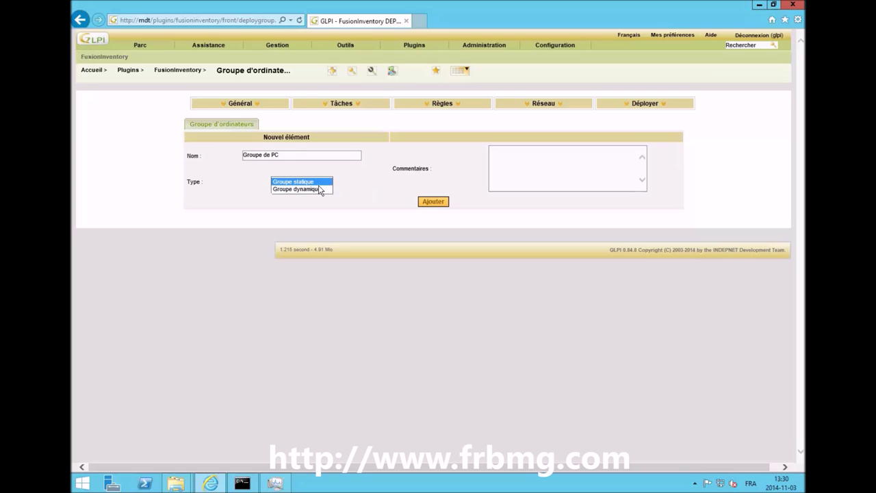
click(316, 191)
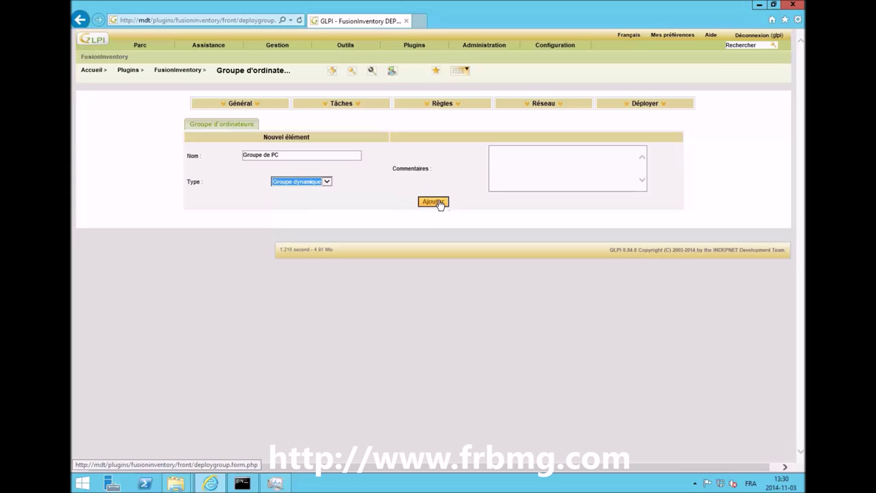
click(522, 163)
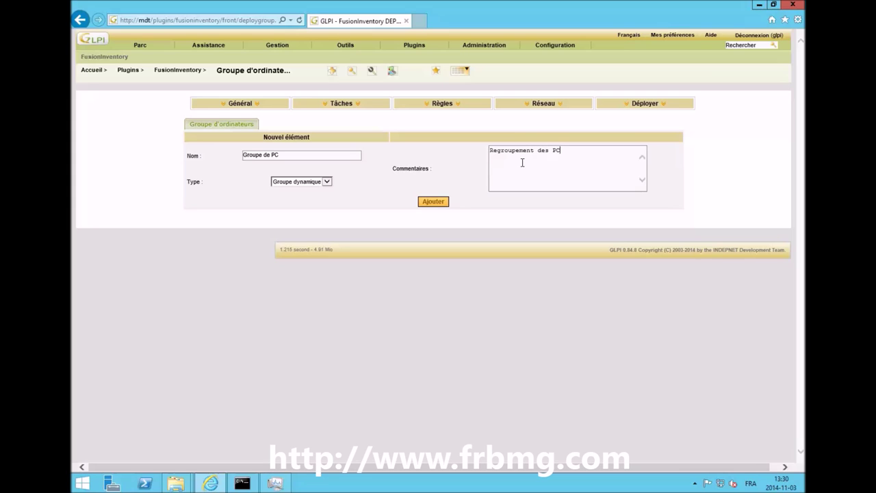
click(433, 203)
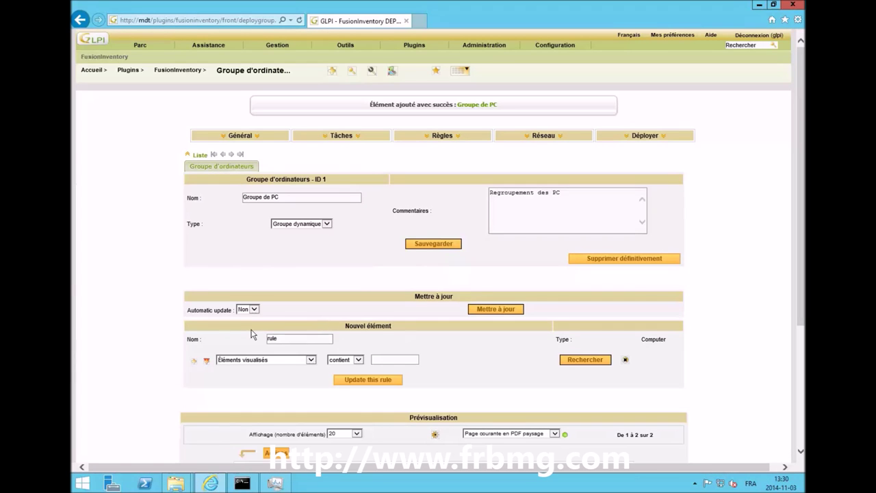
Define the group's rule, named OS, with the criterion Système d'exploitation est Microsoft Windows 8.1 Professionnel.
drag(302, 338, 245, 346)
text(PC)
click(297, 360)
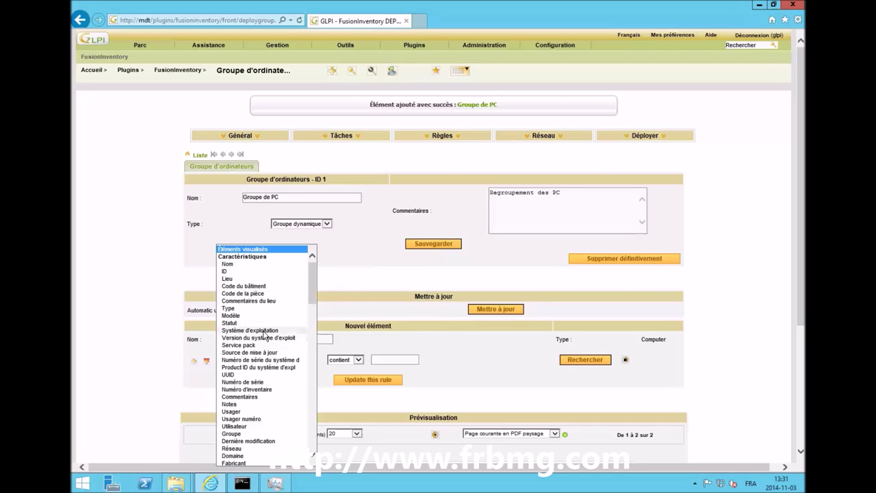
click(260, 331)
click(347, 360)
click(342, 367)
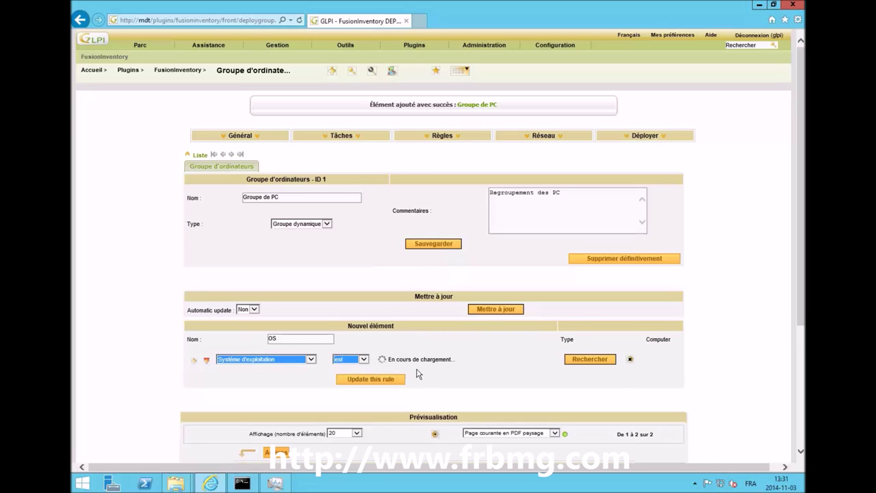
click(448, 362)
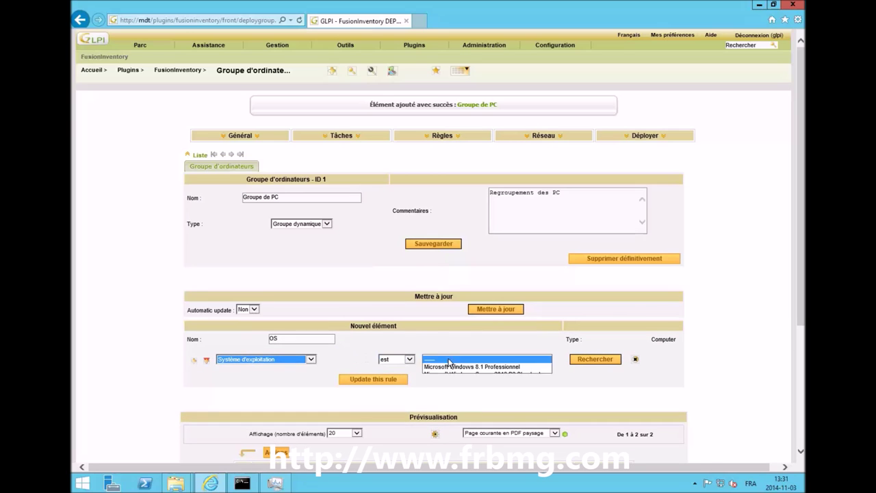
click(509, 367)
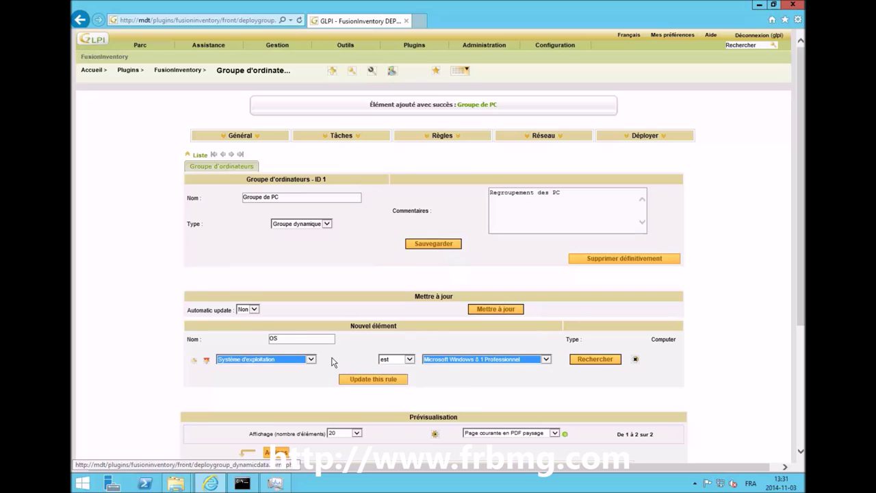
Choose Oui for the group's automatic update and update the operating system rule.
click(254, 310)
click(248, 325)
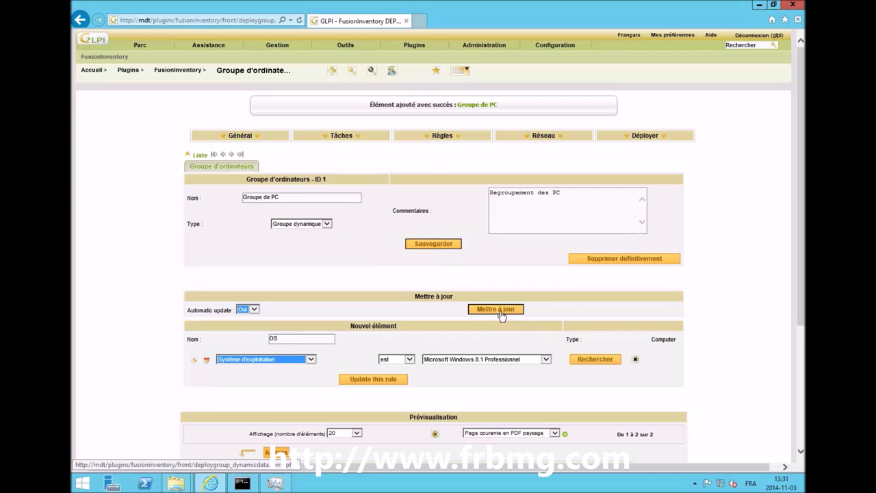
click(385, 380)
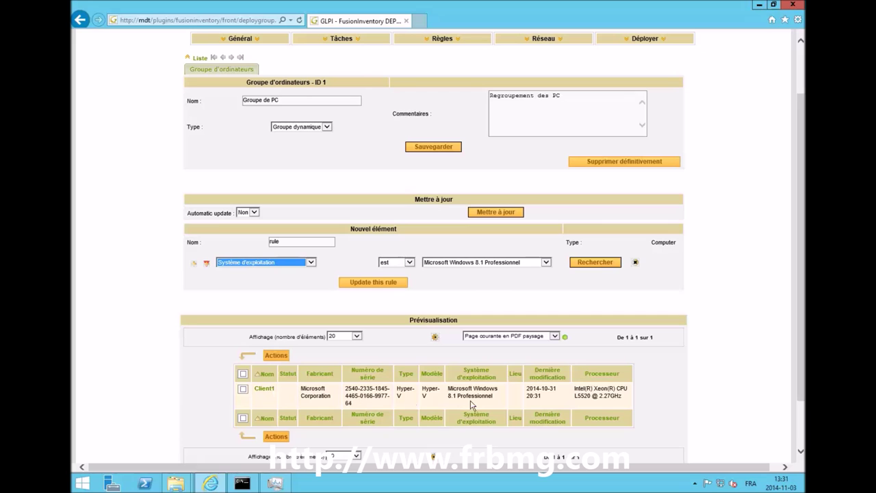
Set Automatic update to Oui for Groupe de PC and apply that setting.
click(254, 213)
click(246, 219)
click(487, 212)
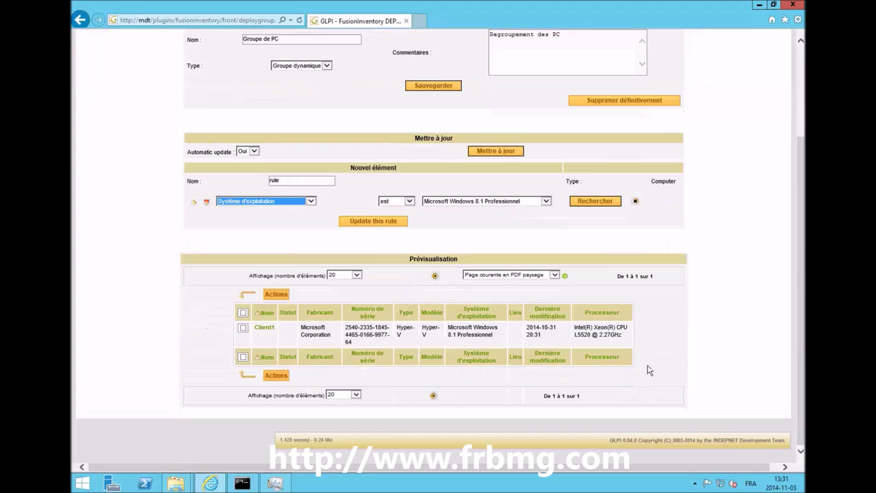
Start a new task in the normal task management and name it Distribution de Visual Studio 2013.
scroll(461, 322, up, 3)
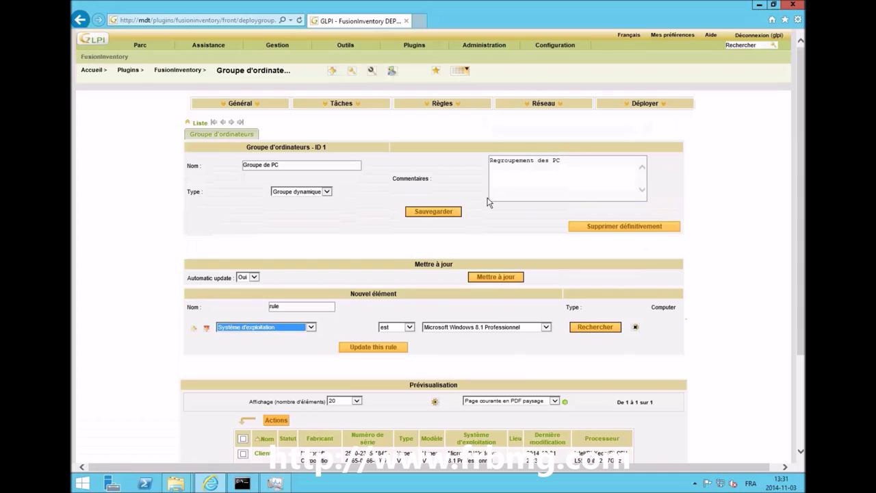
mouse_move(344, 103)
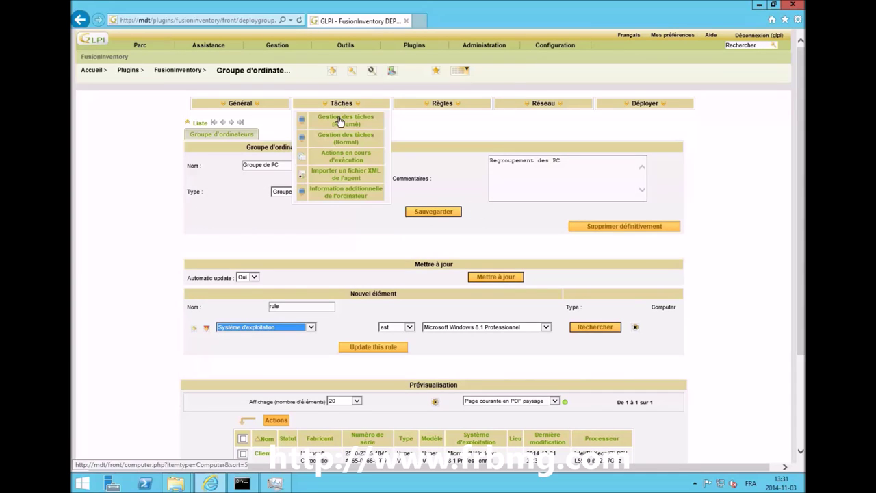
click(342, 141)
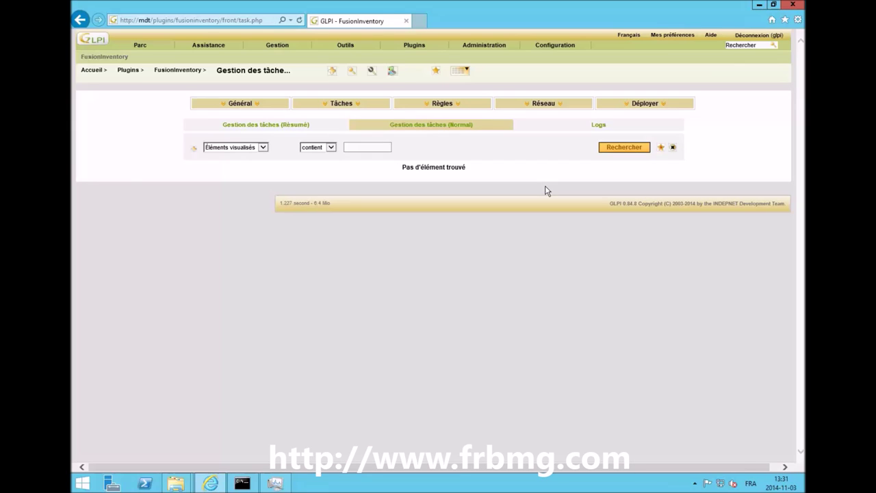
click(331, 70)
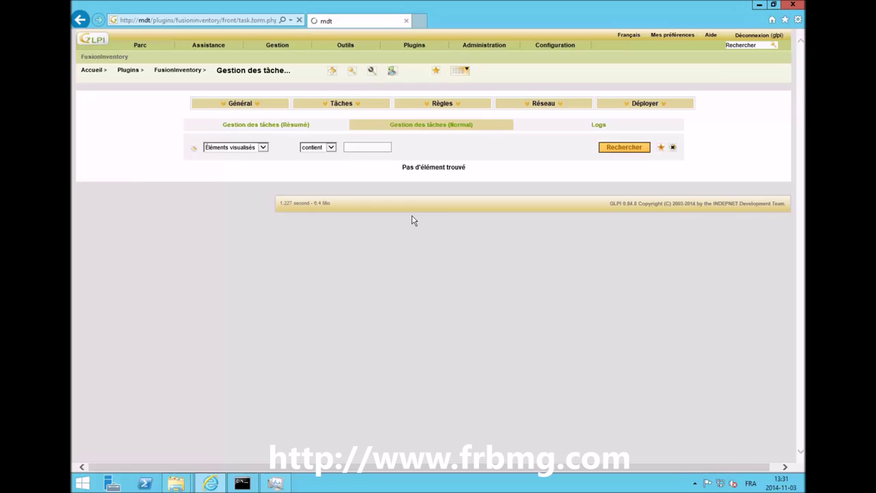
click(253, 149)
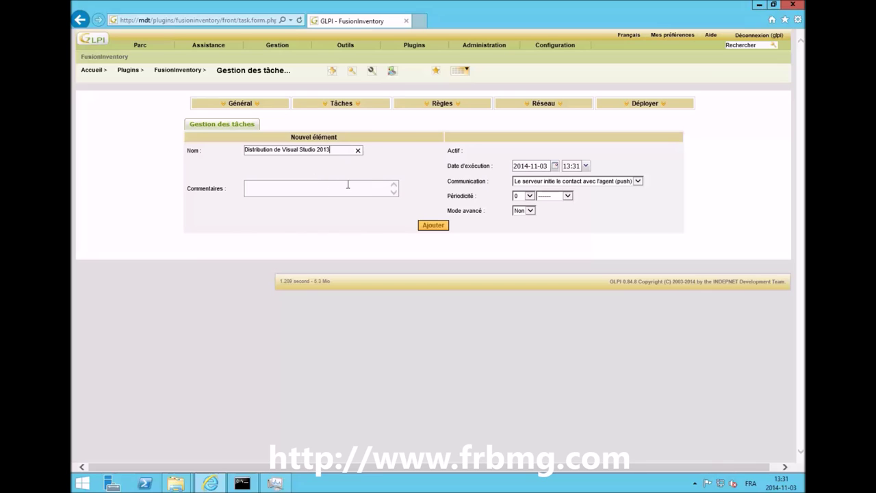
Copy the task name into the comments and extend it to Distribution et installation de Visual Studio 2013.
drag(342, 148, 219, 153)
key(ctrl+c)
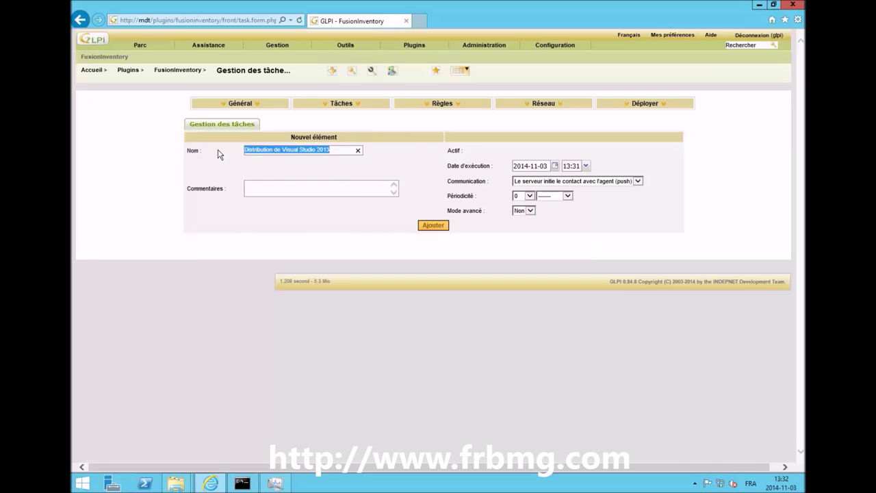
click(267, 185)
key(ctrl+v)
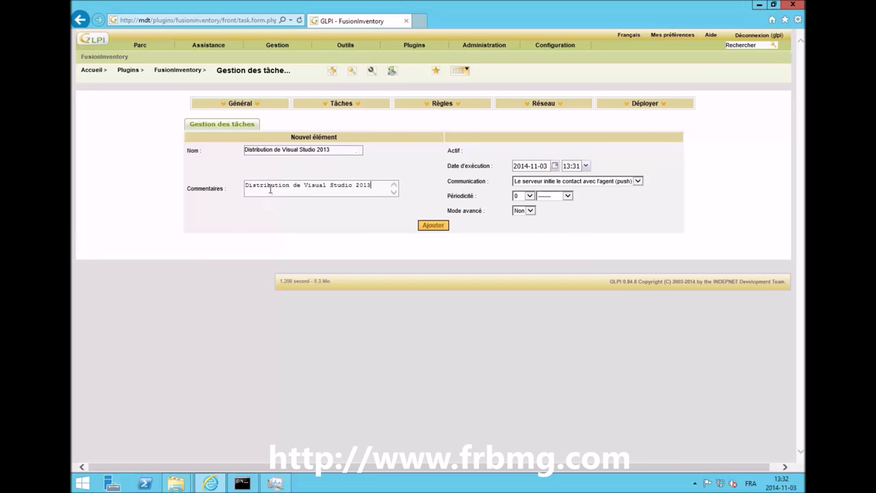
click(292, 186)
text(et in)
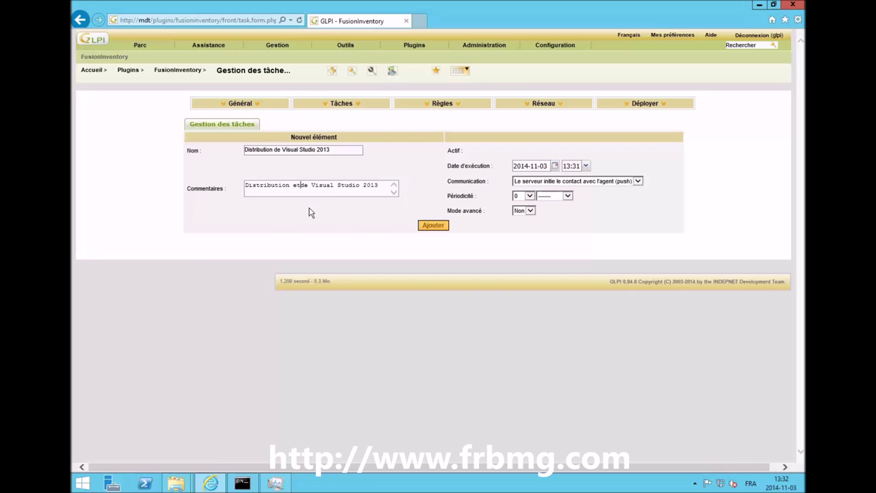
text(stallation)
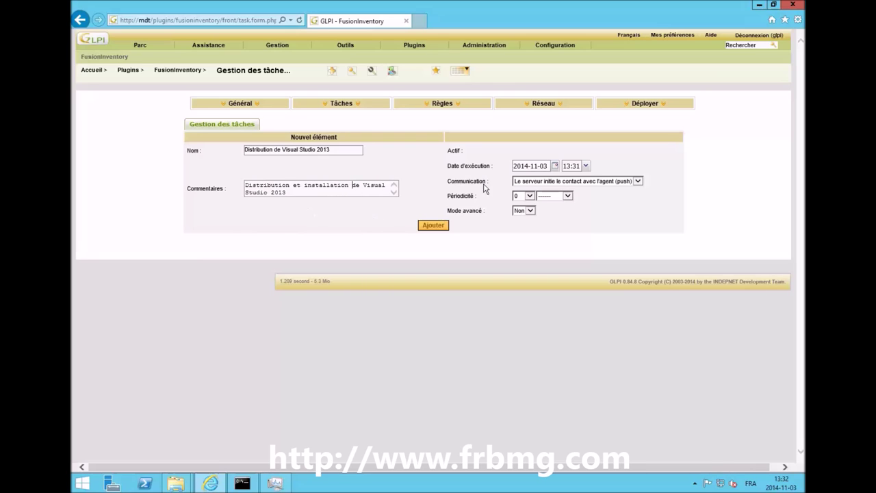
Keep the server-initiated (push) communication for the task and add the task.
click(579, 182)
click(615, 180)
click(433, 226)
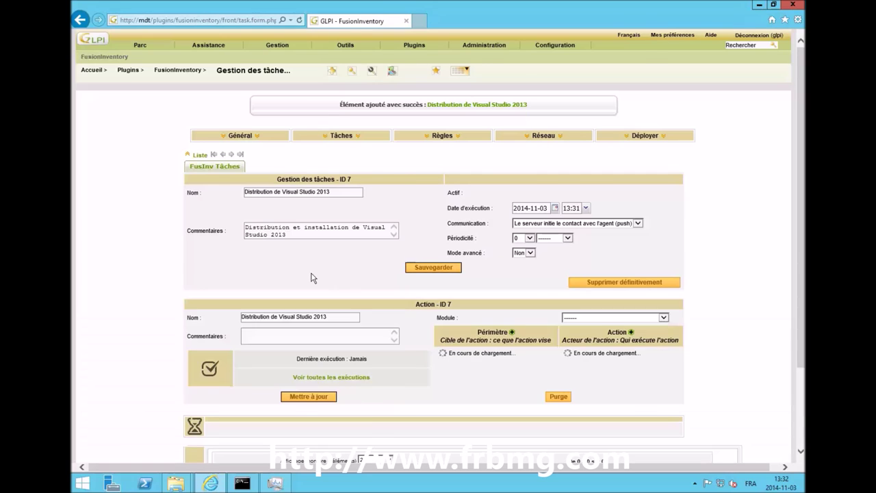
Set the module of the task's action to Installation d'un paquet.
scroll(627, 259, down, 2)
click(627, 253)
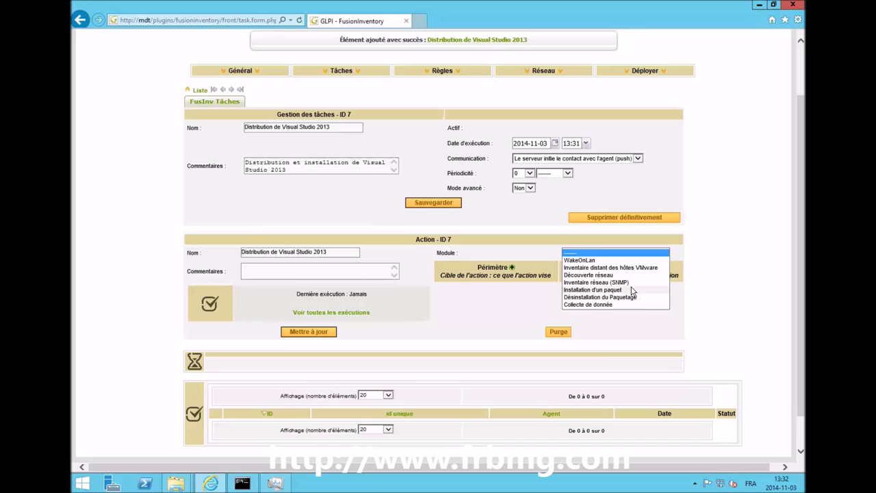
click(593, 290)
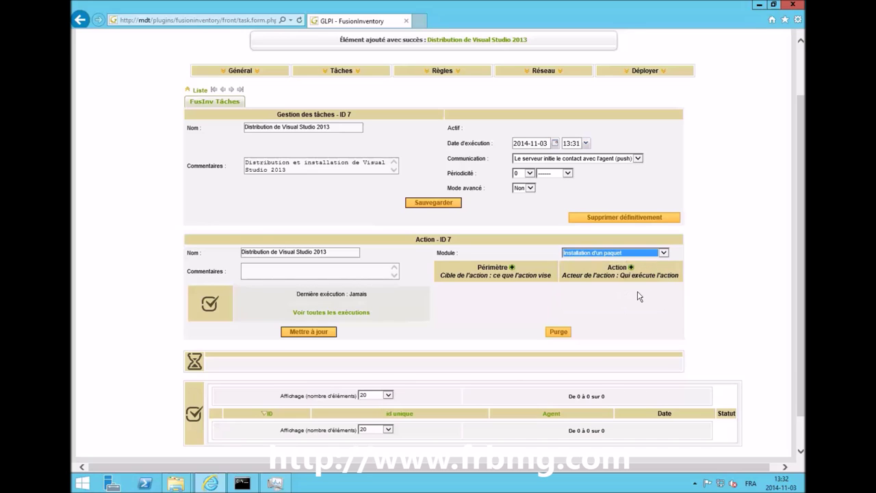
Add the package Visual Studio 2013 to the action's Périmètre as its target.
click(521, 273)
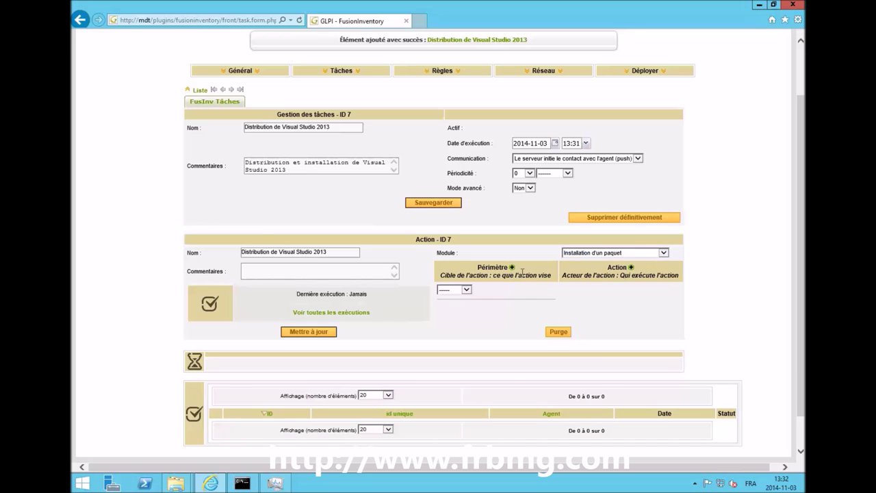
click(467, 290)
click(465, 299)
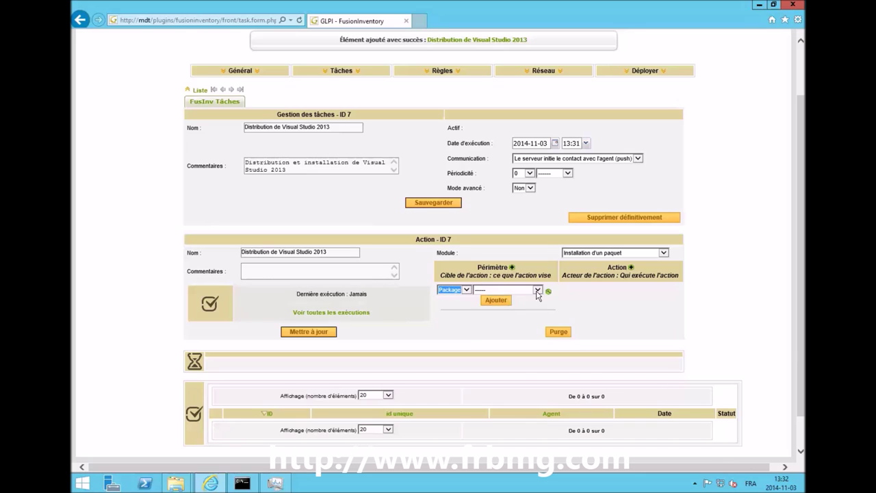
click(538, 290)
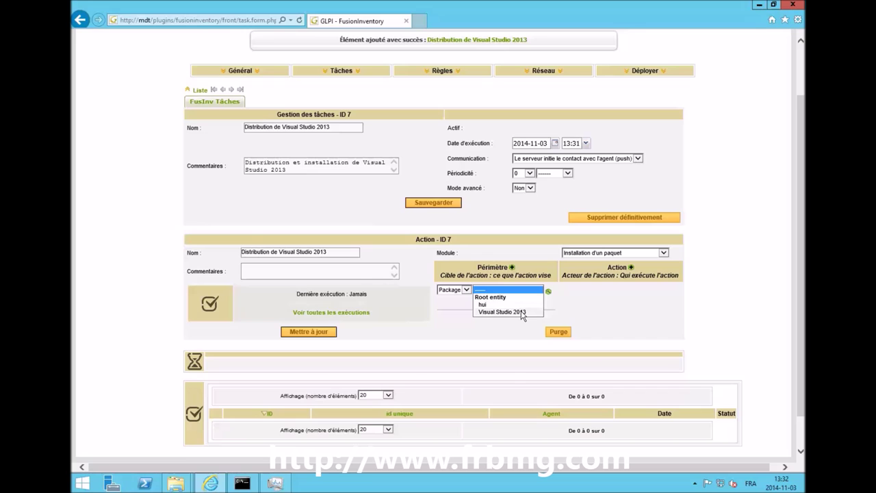
click(523, 312)
click(497, 301)
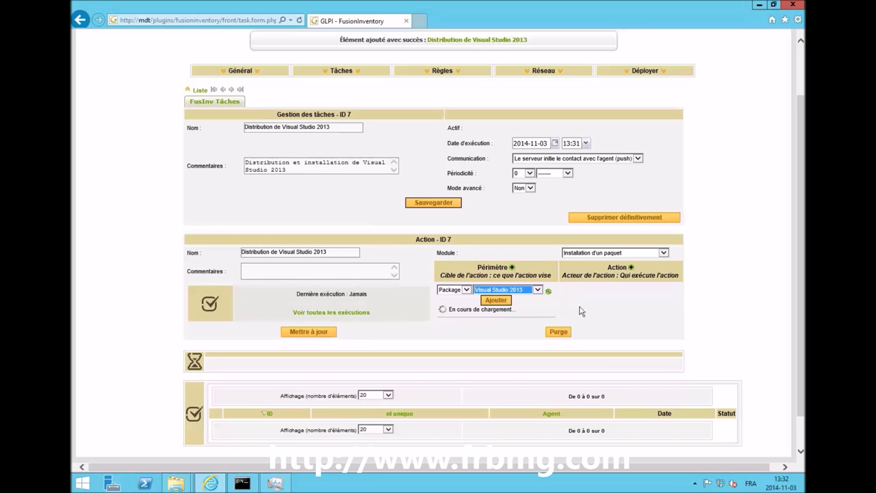
Add the FusInv - Groupe named Groupe de PC as the actor of the task's action.
click(630, 268)
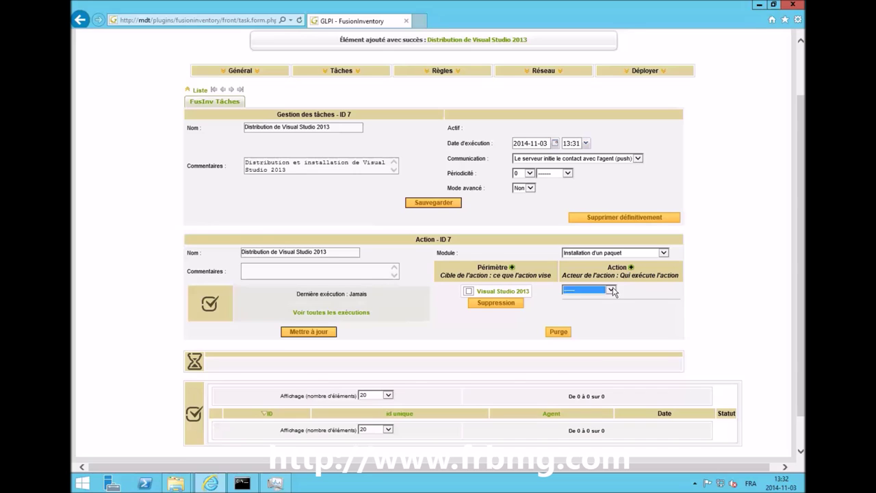
click(613, 290)
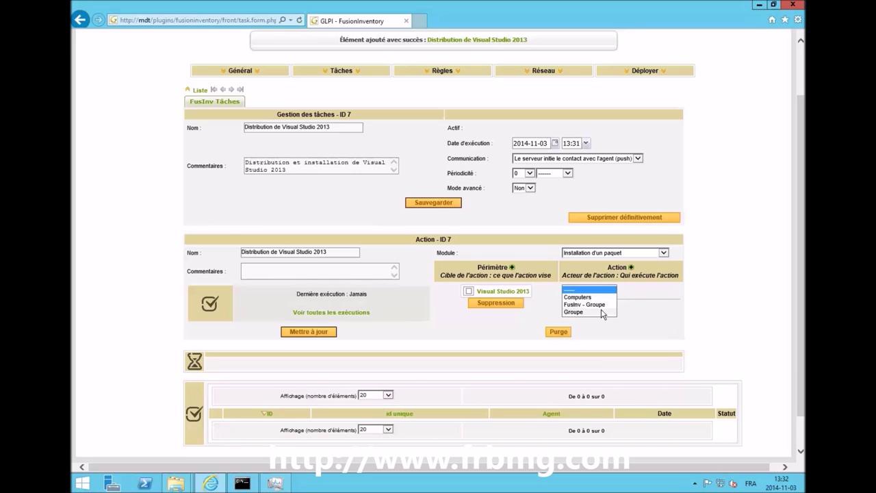
click(578, 297)
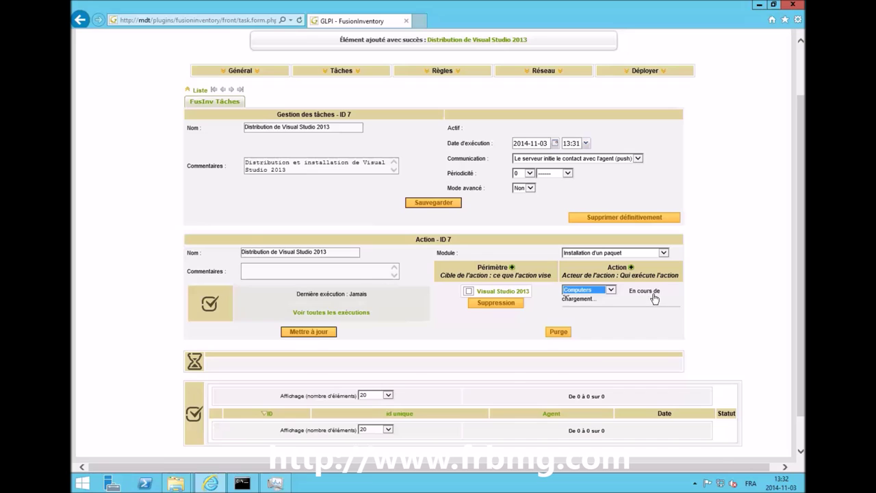
click(642, 290)
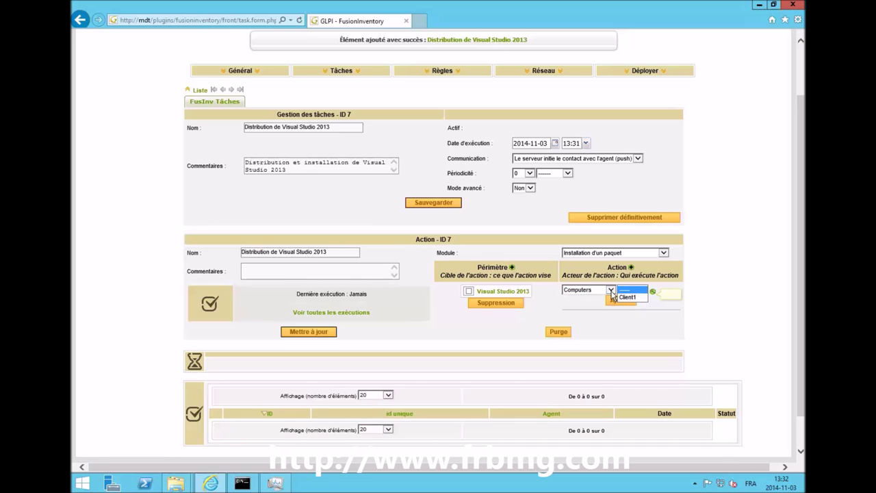
click(612, 289)
click(595, 297)
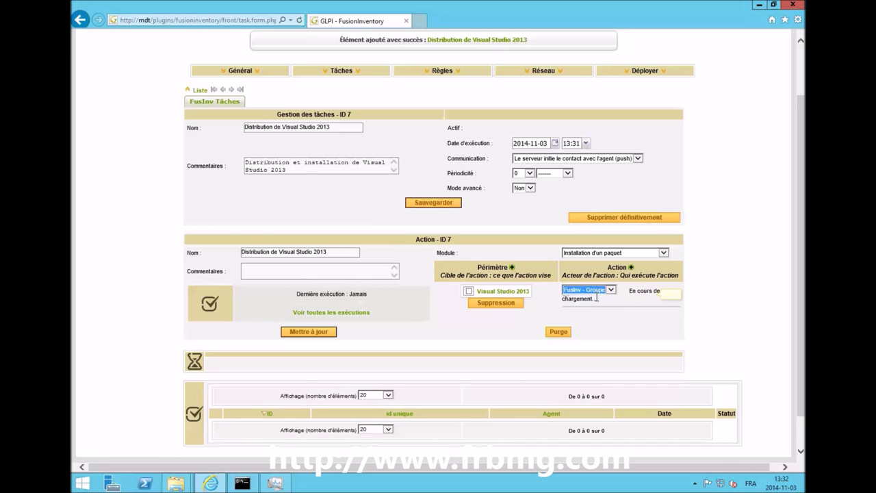
click(643, 291)
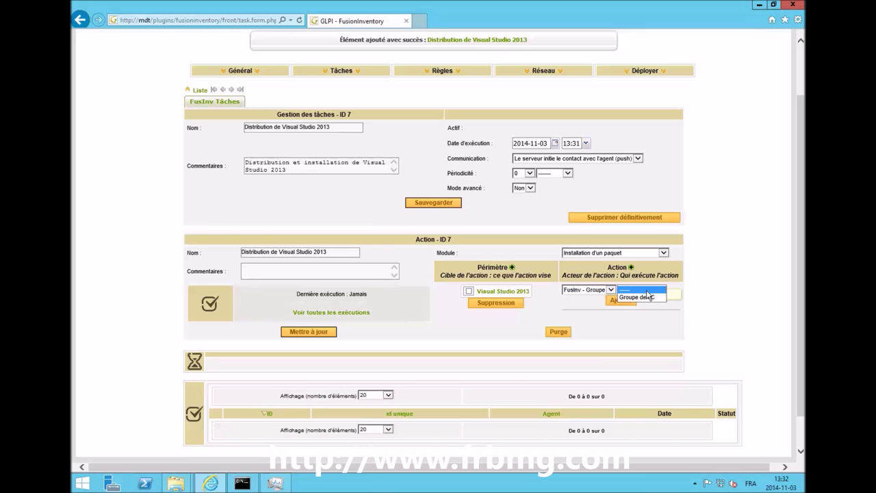
click(650, 298)
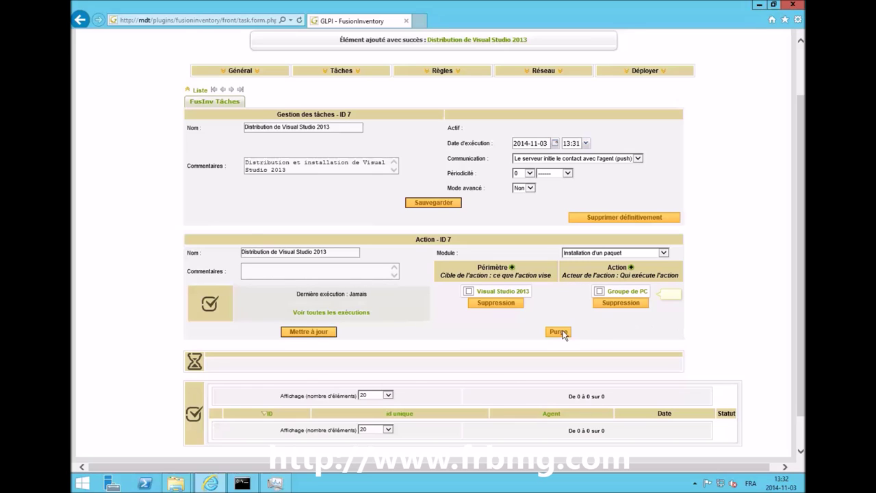
Save the task, set Actif to Oui and save it again.
click(433, 202)
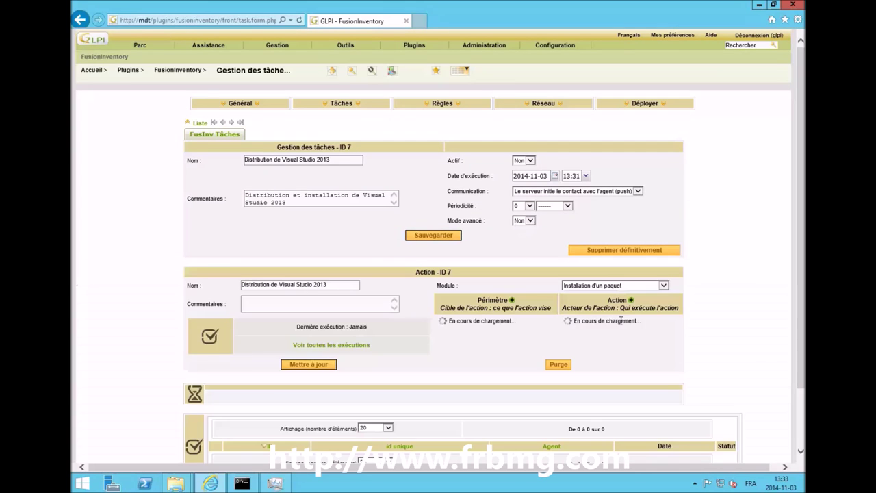
scroll(748, 352, down, 2)
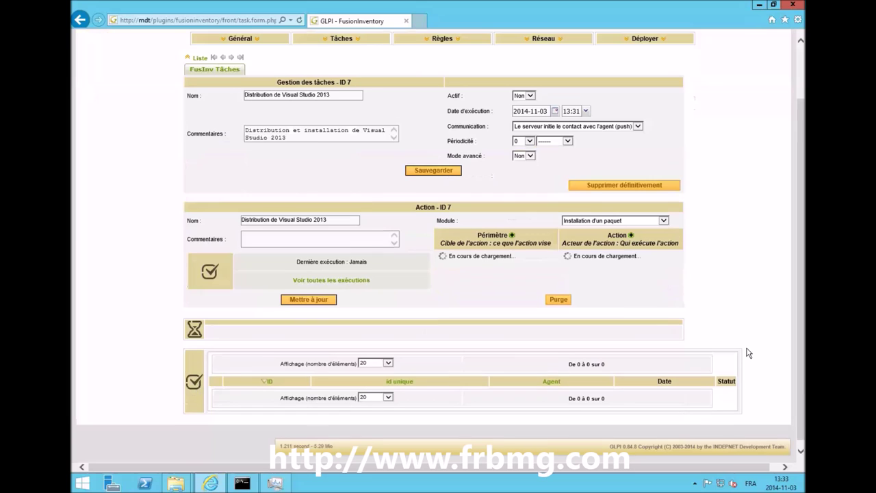
scroll(748, 353, up, 2)
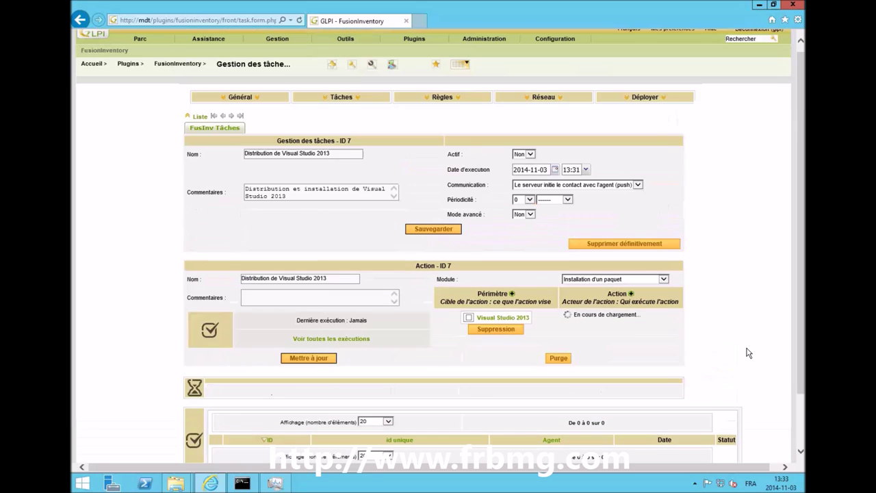
click(530, 156)
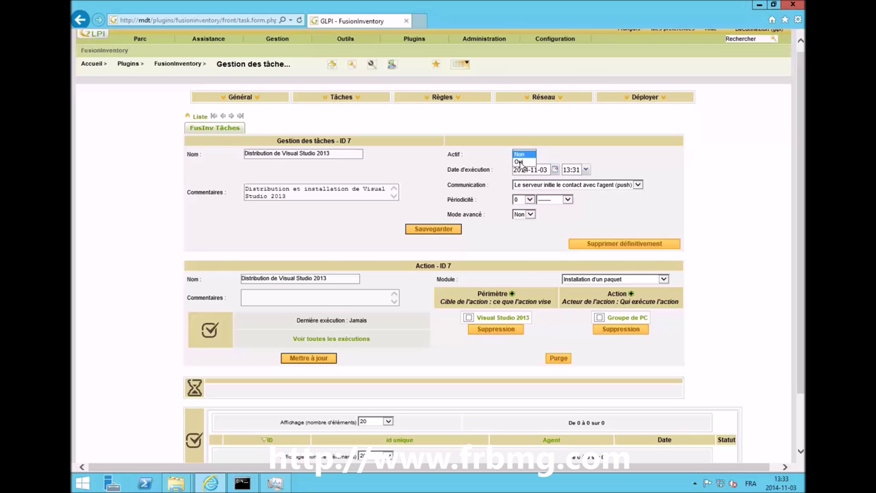
click(523, 163)
click(446, 229)
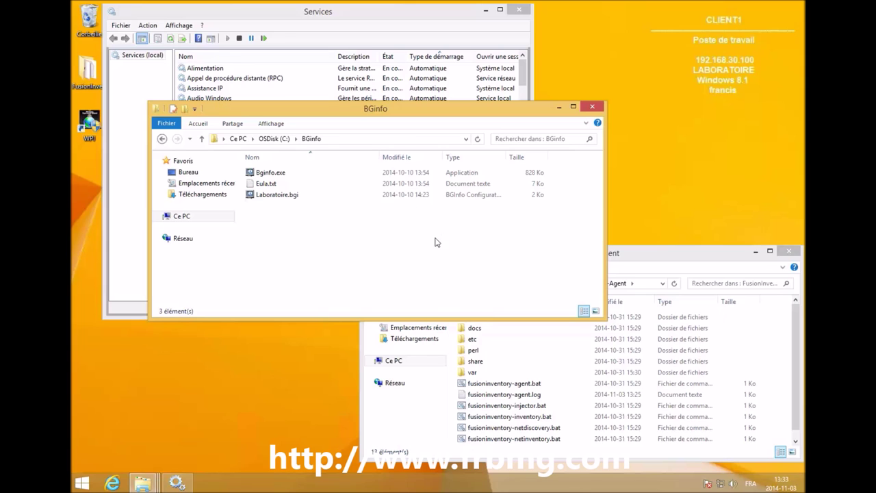
On CLIENT1, close the BGinfo folder and check the installed programs in Programmes et fonctionnalités.
click(593, 107)
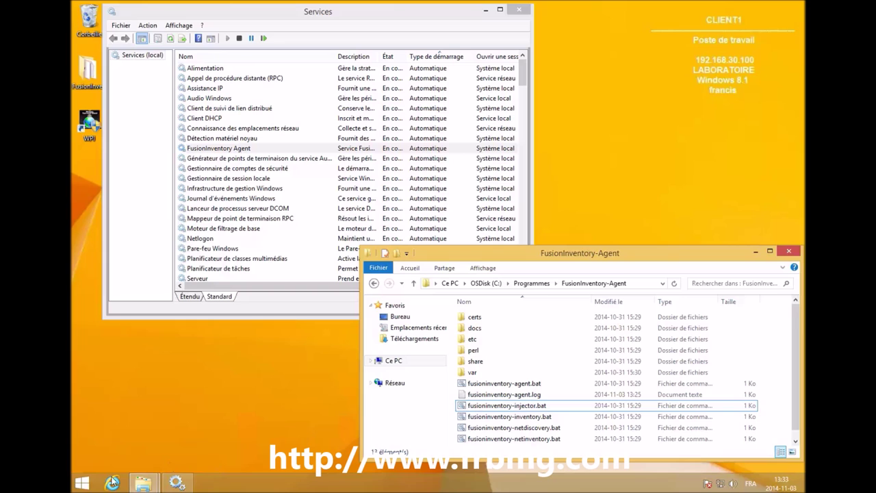
click(86, 484)
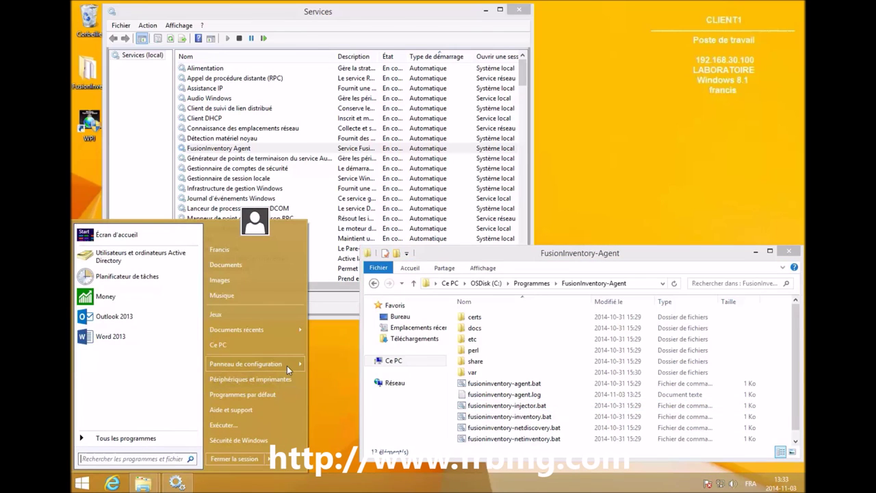
mouse_move(287, 367)
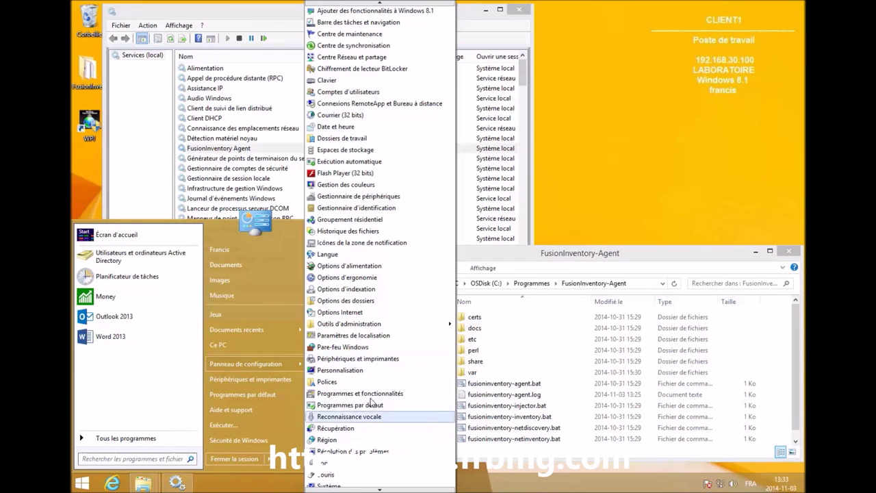
click(369, 393)
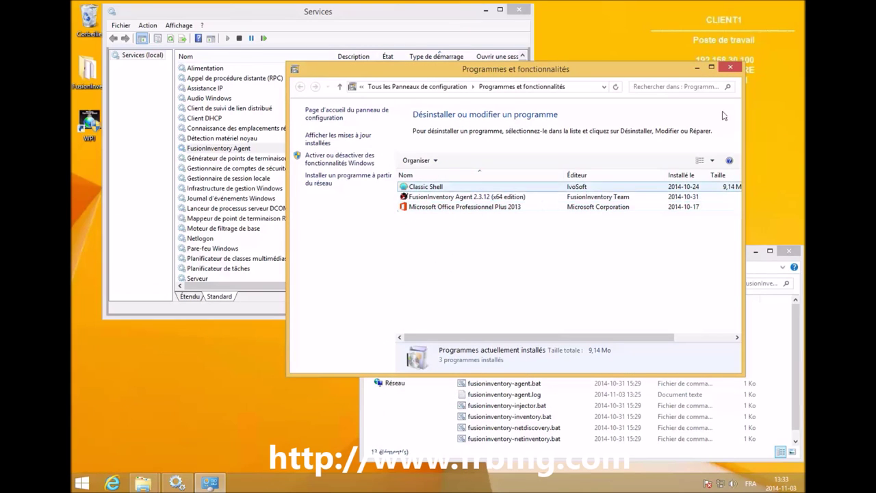
click(731, 69)
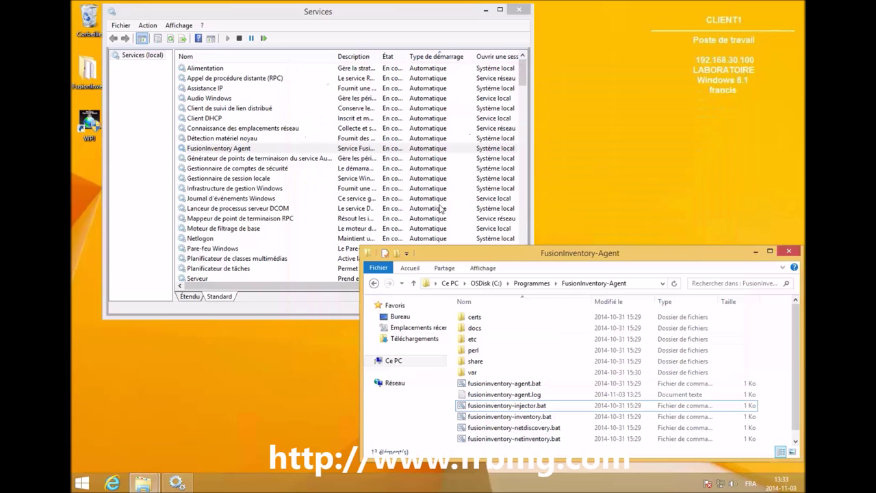
Open fusioninventory-agent.log from the FusionInventory-Agent folder, read it and close it.
click(546, 407)
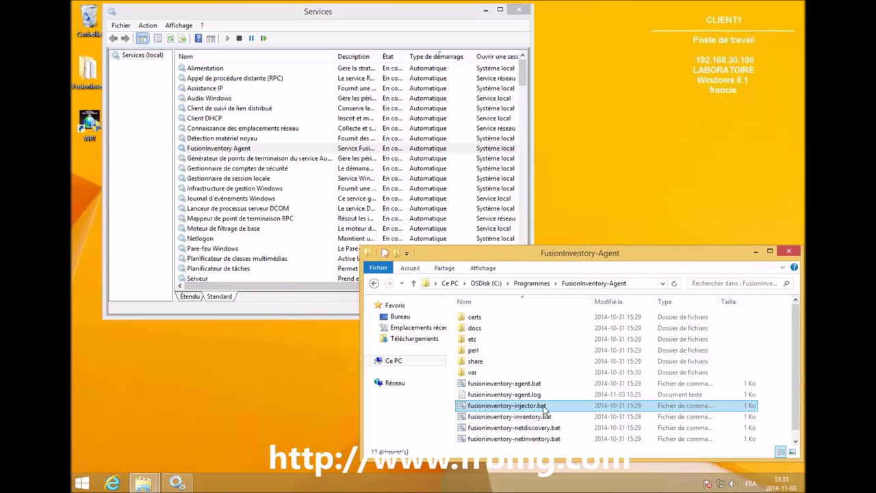
double_click(550, 394)
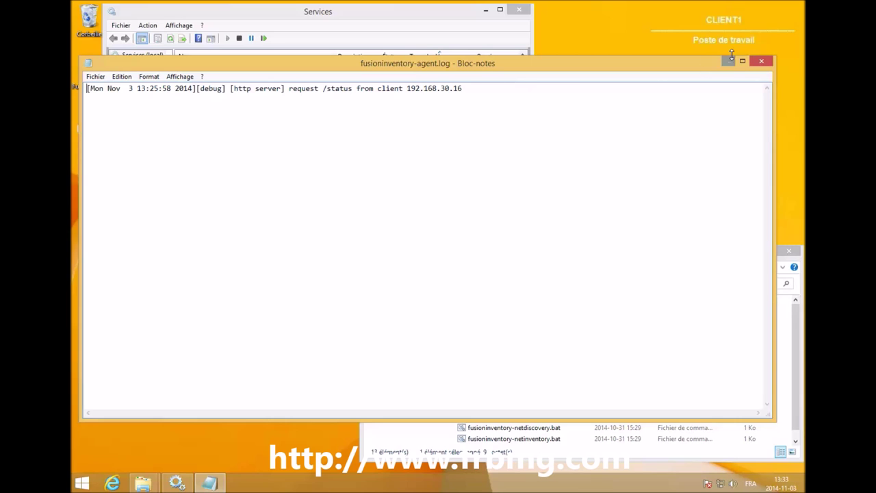
click(761, 61)
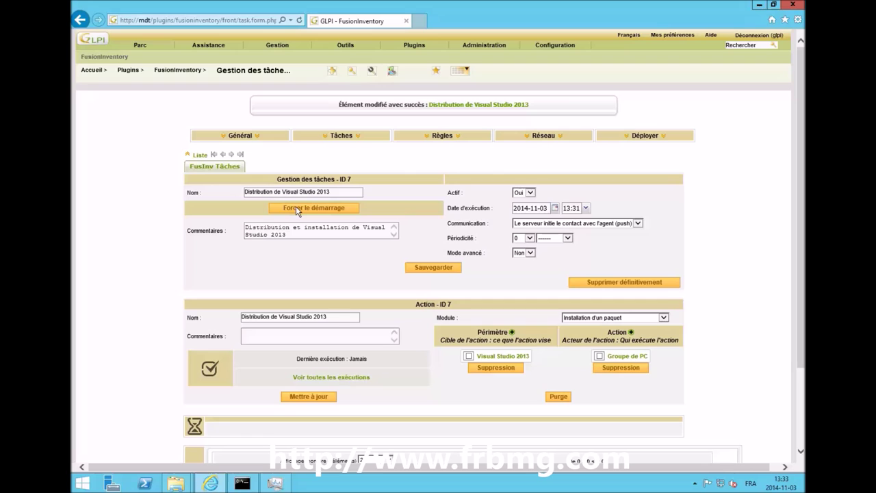
Switch back to GLPI and force the start of the task Distribution de Visual Studio 2013.
click(297, 209)
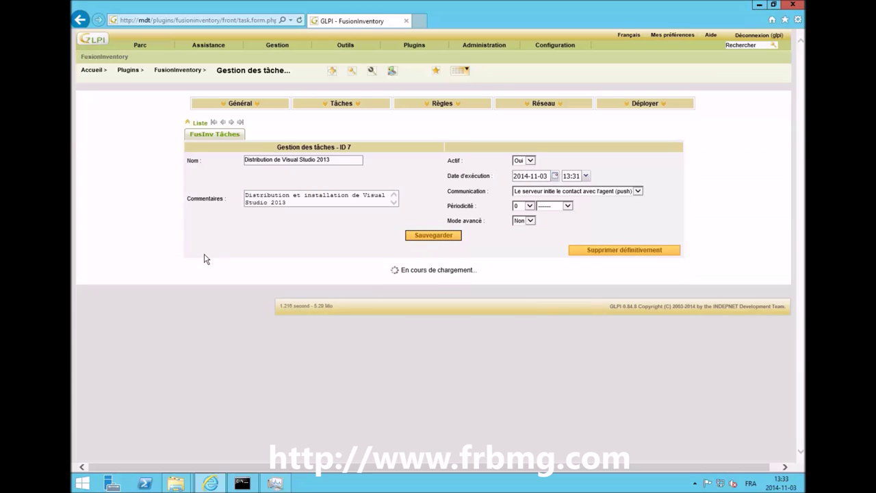
scroll(216, 270, down, 1)
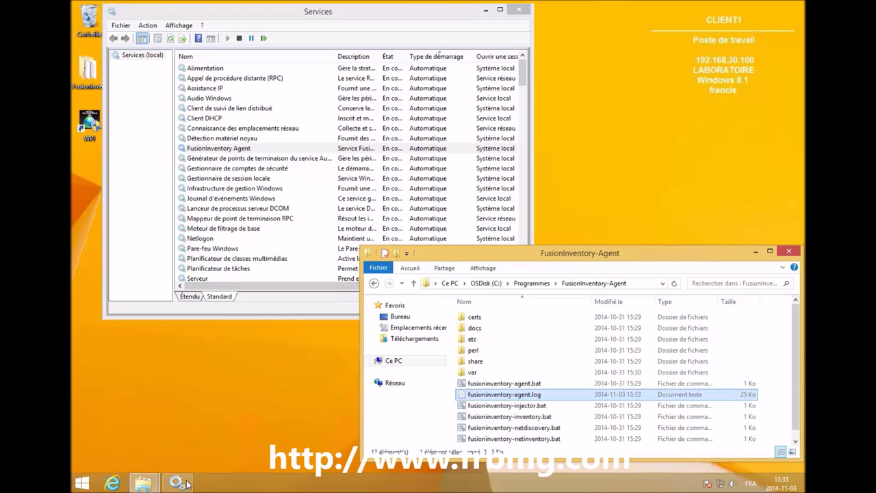
On CLIENT1, open the Task Manager and arrange it beside the FusionInventory-Agent folder window.
right_click(230, 482)
click(276, 443)
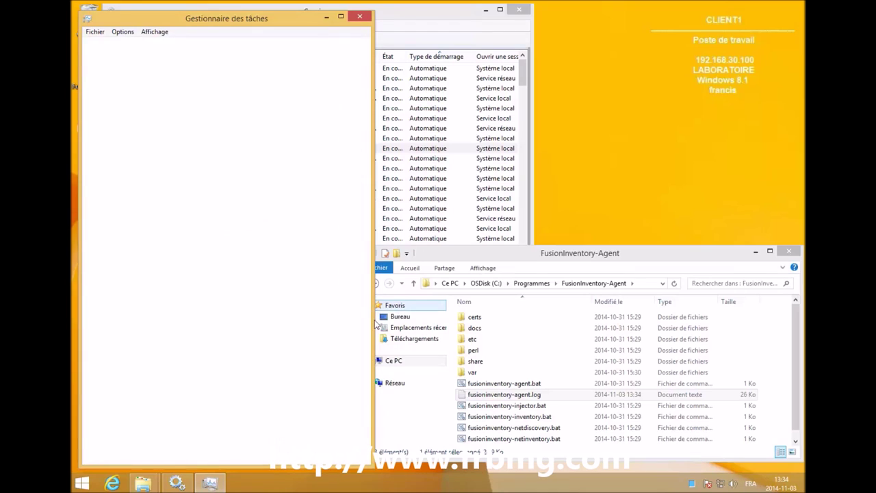
drag(375, 468, 376, 429)
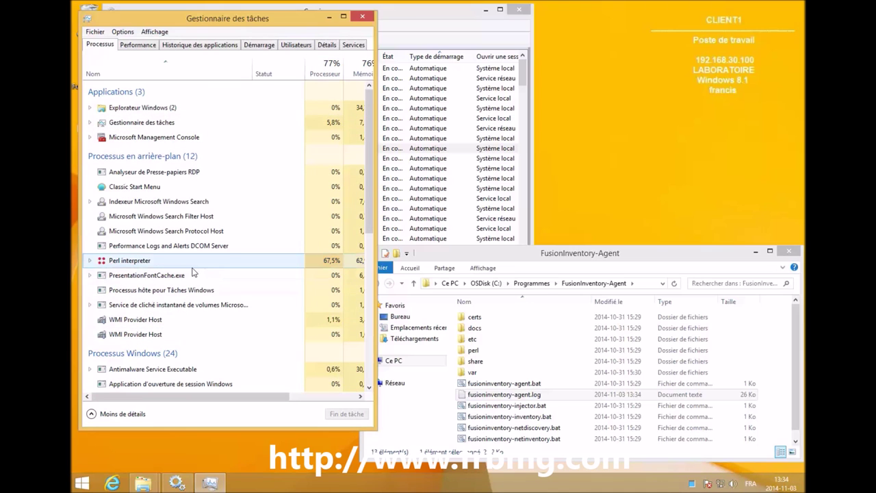
drag(548, 253, 567, 253)
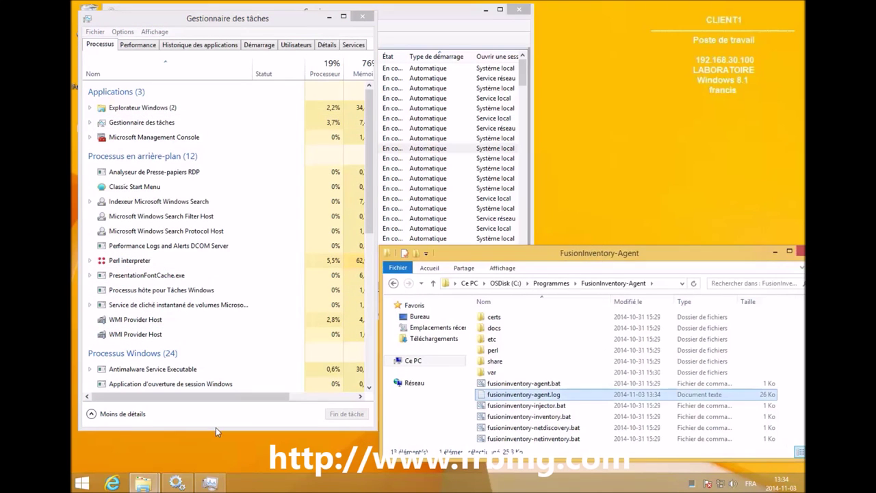
Bring up the OSDisk (C:) window beside the Task Manager and look inside the distribution folder.
mouse_move(147, 484)
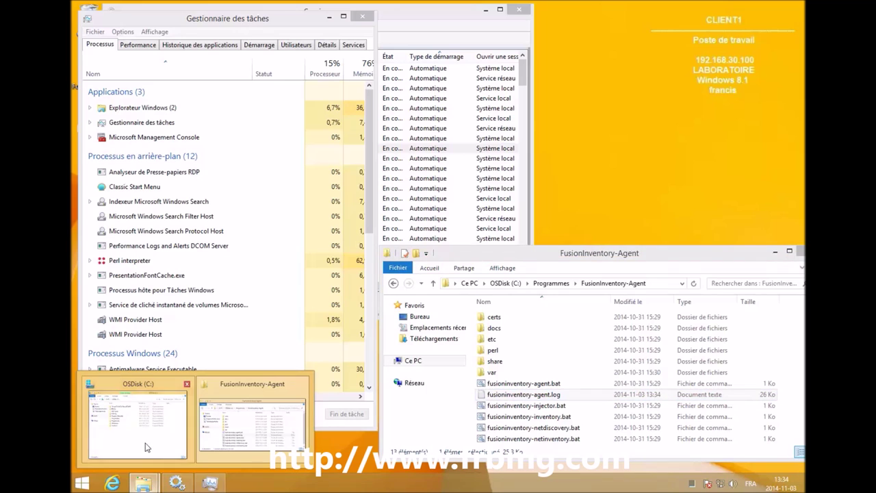
click(137, 421)
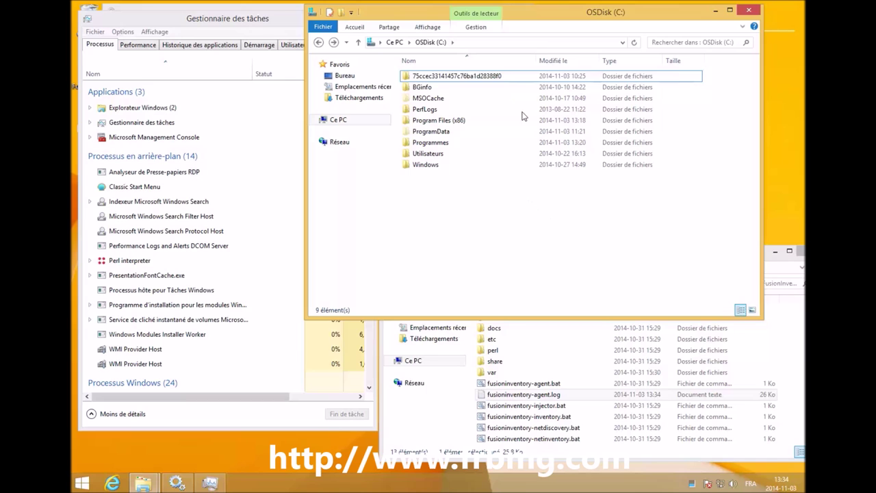
drag(546, 15, 594, 20)
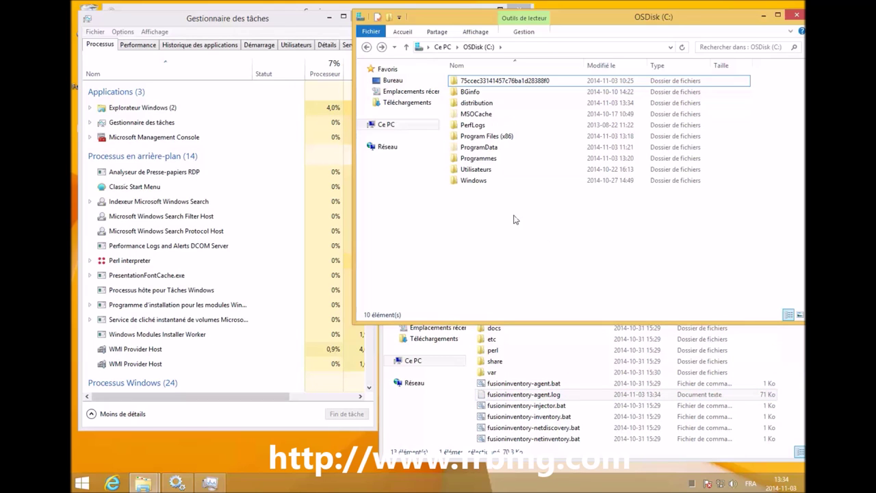
click(490, 105)
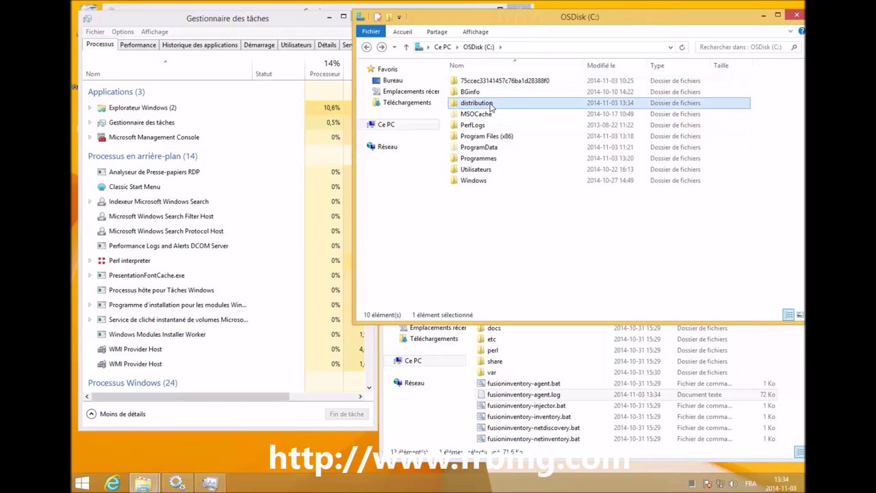
double_click(489, 105)
double_click(483, 87)
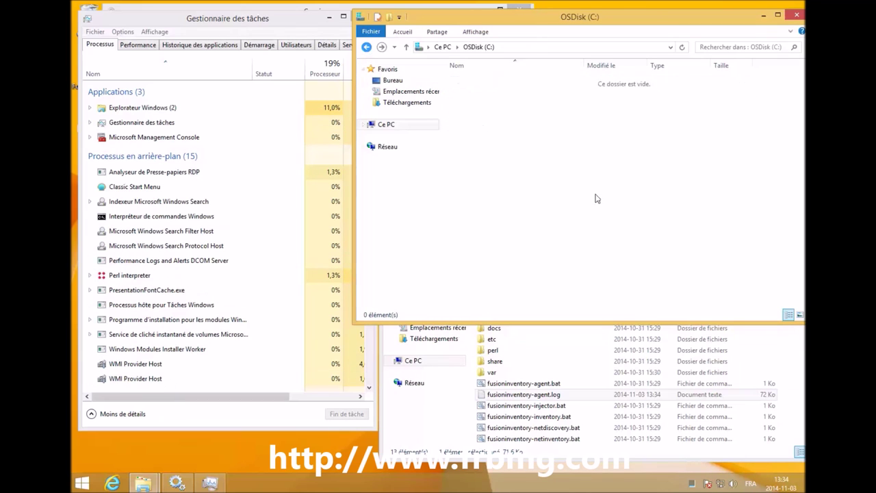
Check the running processes in the Task Manager, the contents of C: and the client's full list of programs.
click(315, 19)
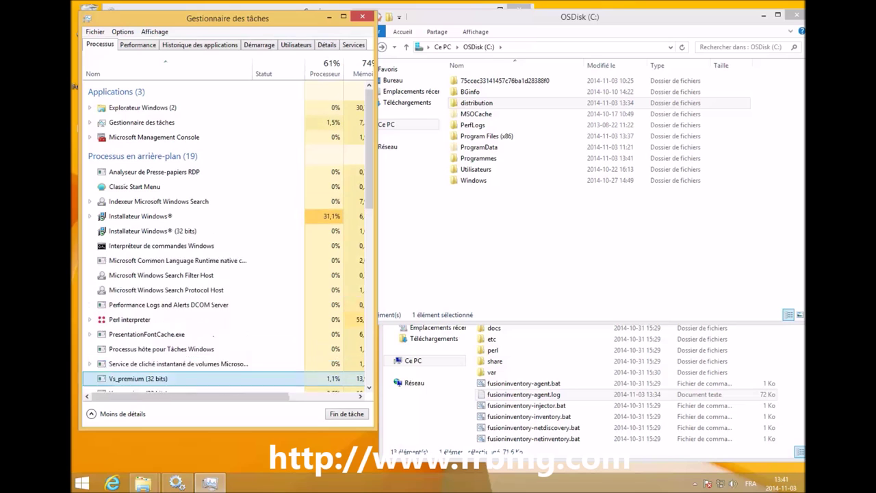
click(662, 249)
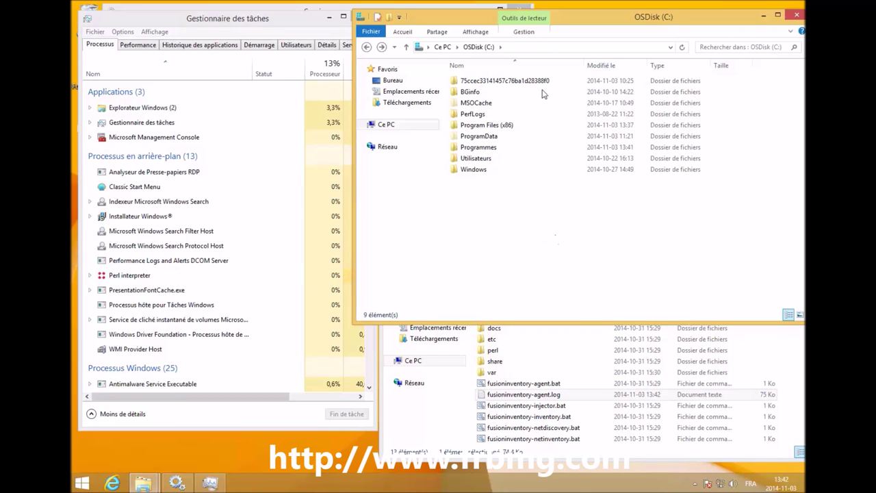
click(85, 483)
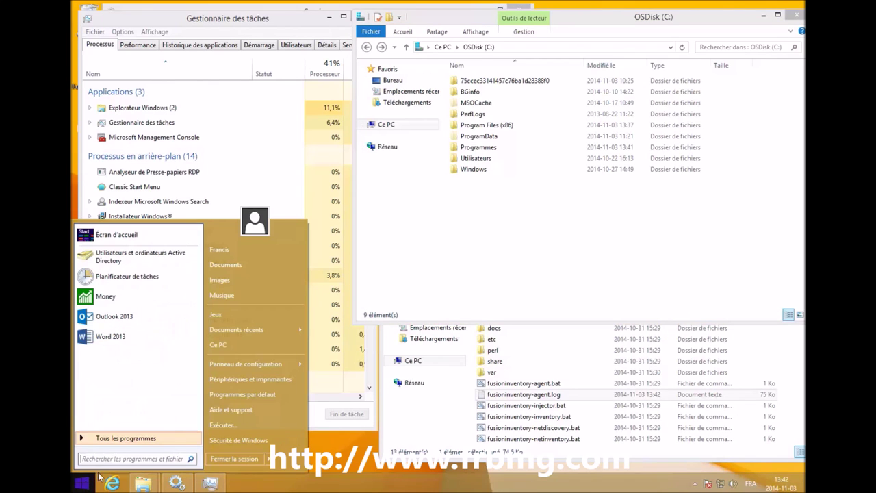
click(119, 438)
click(116, 378)
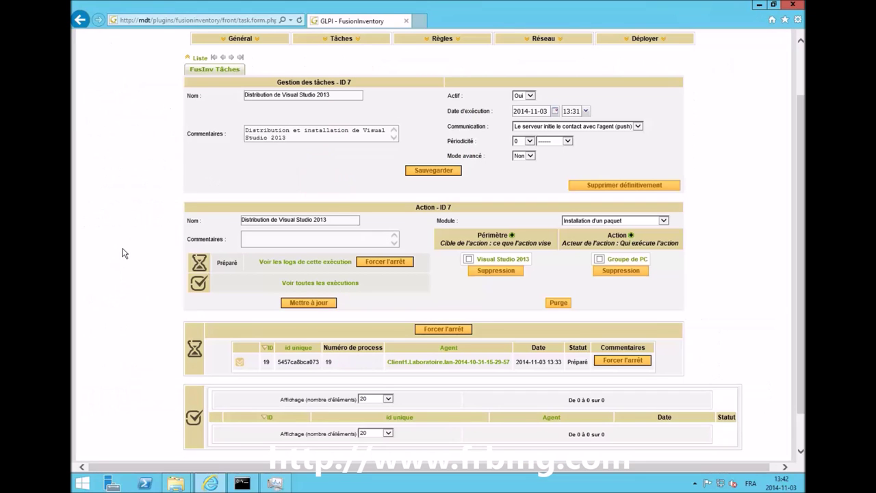
Review the execution logs of the task Distribution de Visual Studio 2013.
click(316, 266)
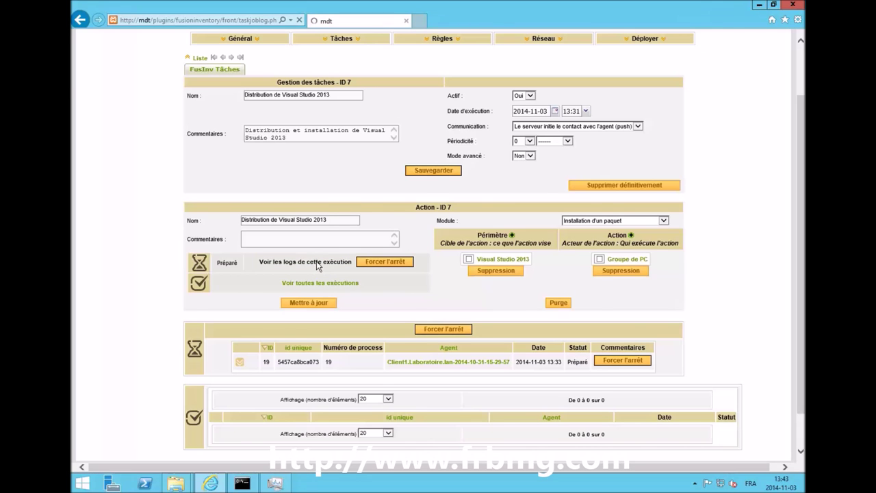
scroll(566, 214, down, 2)
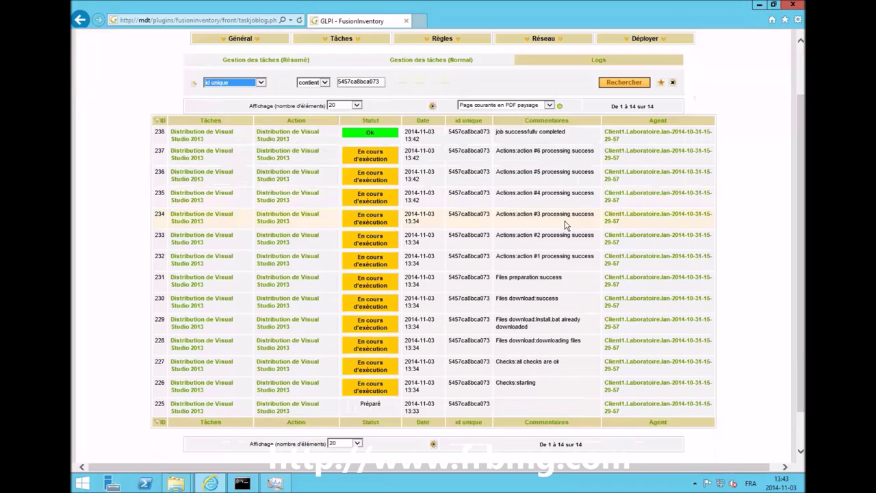
scroll(479, 214, up, 1)
scroll(359, 213, down, 1)
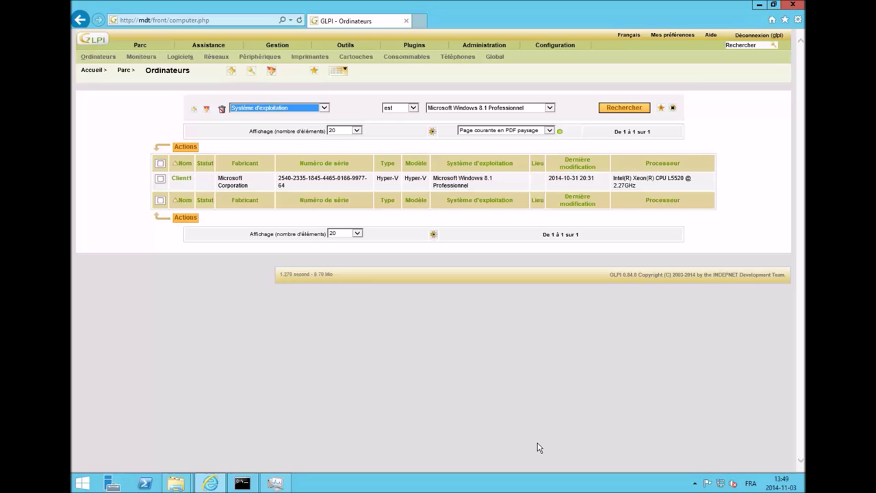
Create a FusionInventory deployment package named 7-Zip with the comment "Installation 7-zip version X64".
click(413, 46)
click(408, 60)
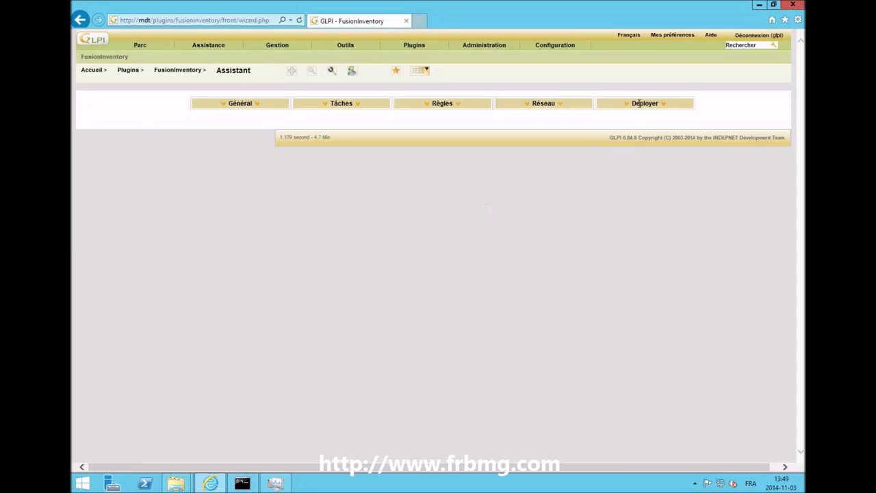
click(647, 117)
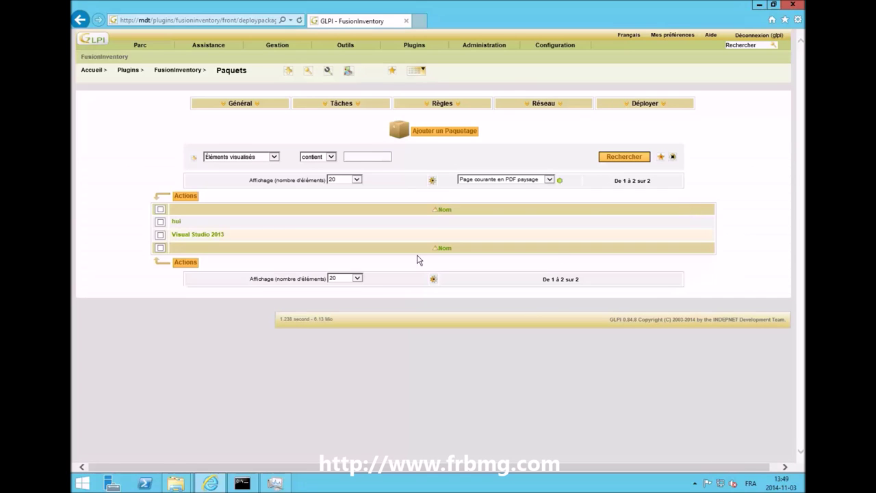
click(429, 131)
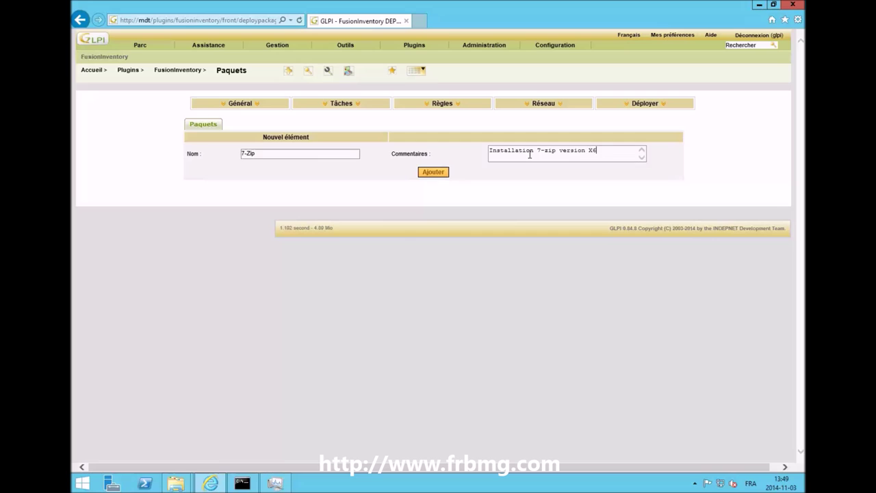
click(431, 173)
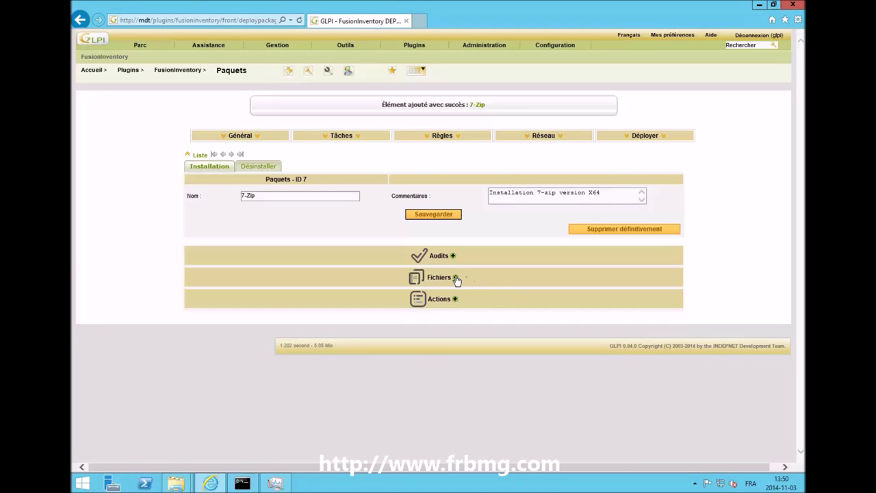
Add the file 7z920-x64.msi from software\Bureautique\7ZIP to the 7-Zip package, uploading it from the computer.
click(455, 278)
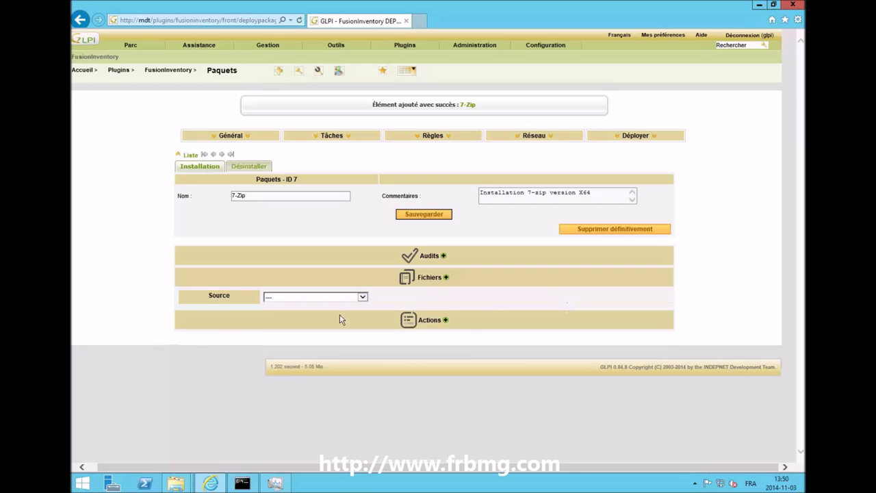
click(363, 297)
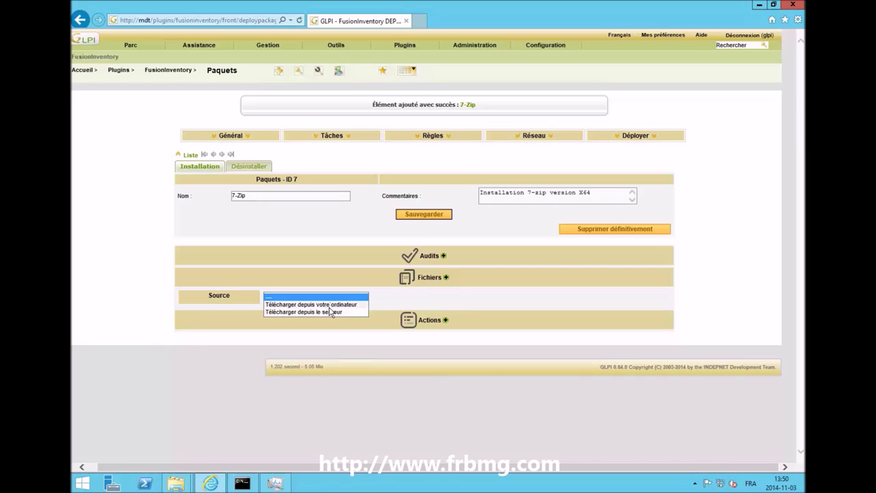
click(331, 305)
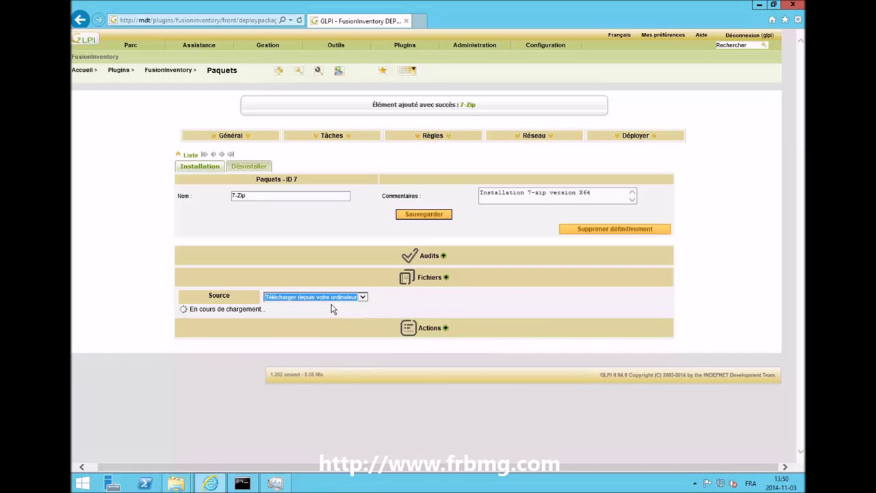
click(452, 314)
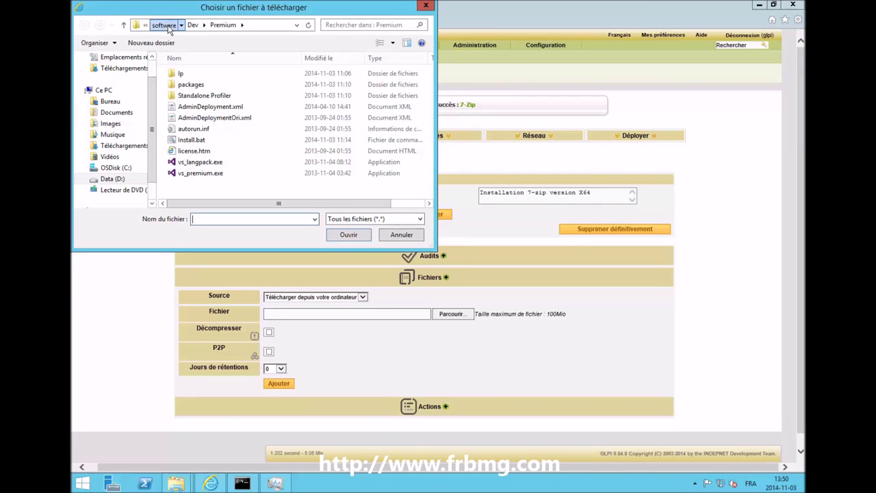
click(164, 25)
click(197, 85)
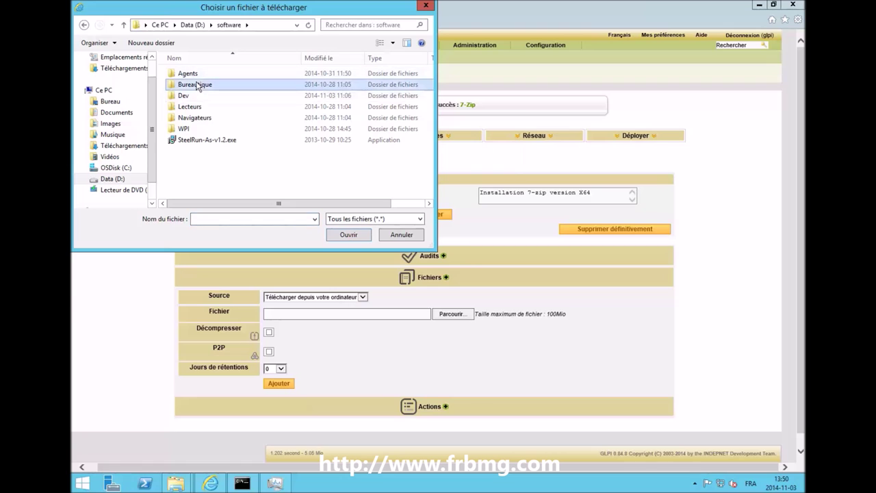
double_click(197, 85)
double_click(193, 74)
click(203, 87)
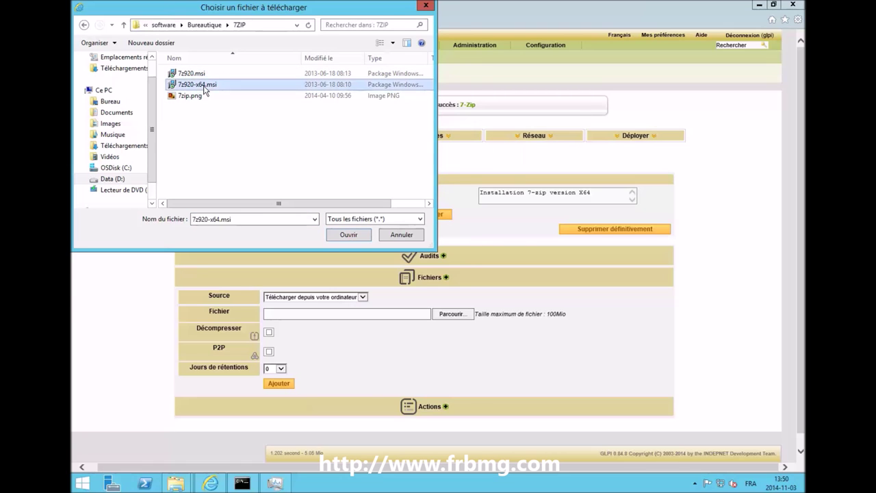
double_click(204, 89)
click(279, 384)
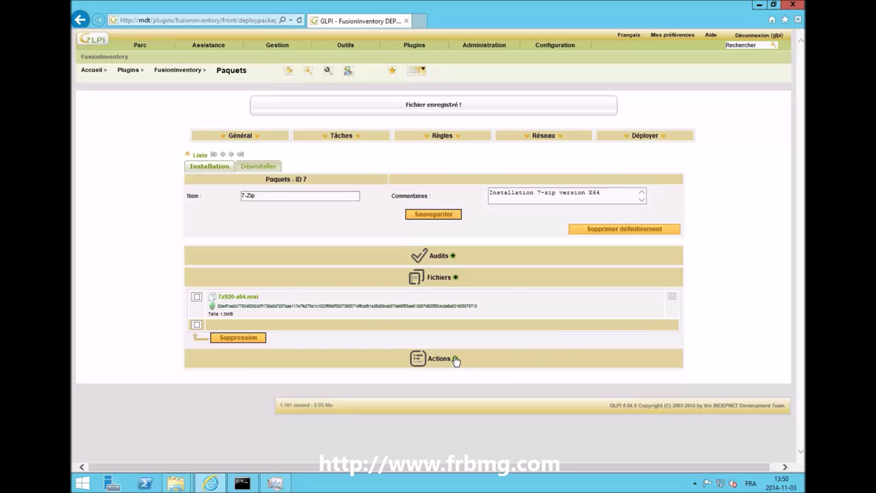
Add an installation action to the 7-Zip package that creates the directory c:\distribution.
click(455, 357)
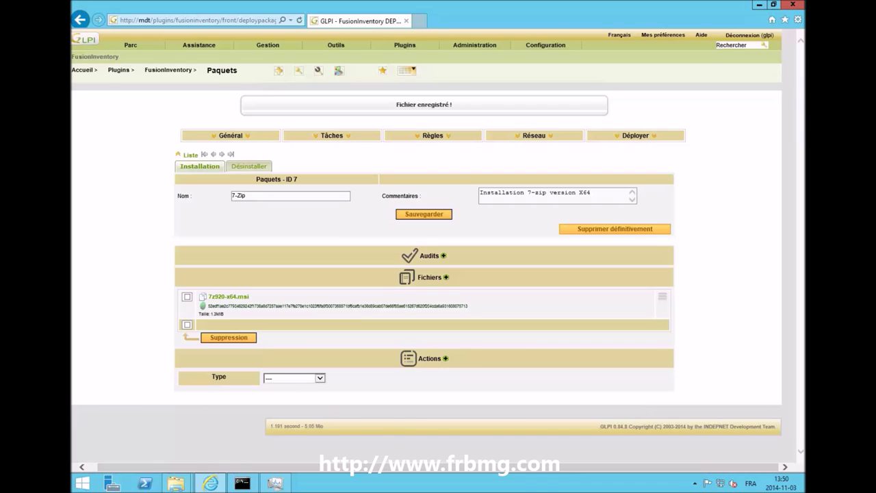
click(320, 377)
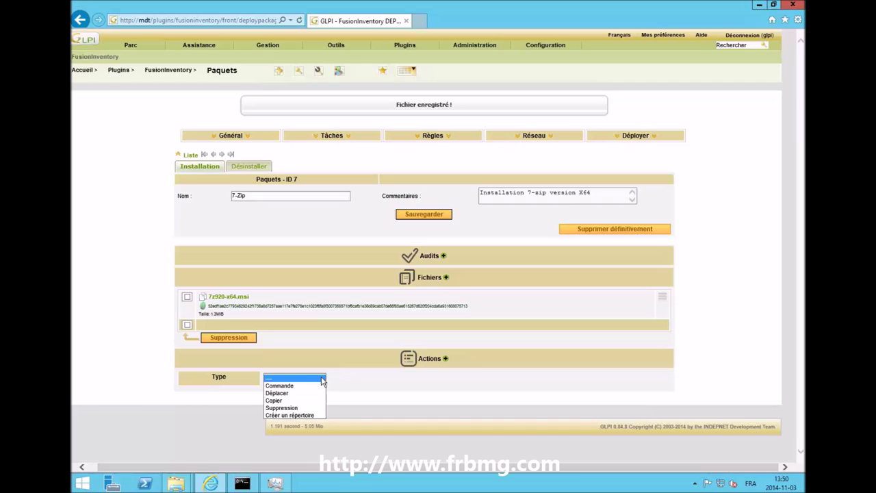
click(295, 416)
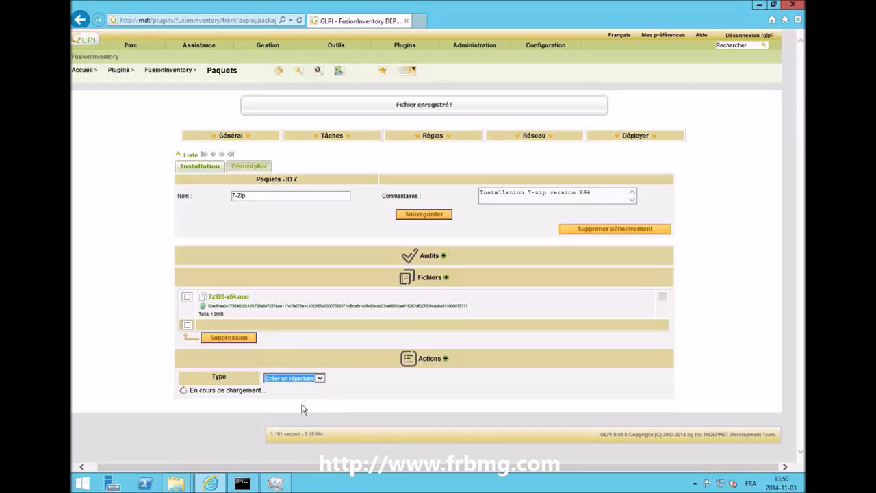
click(281, 394)
text(c:\distribution)
click(279, 409)
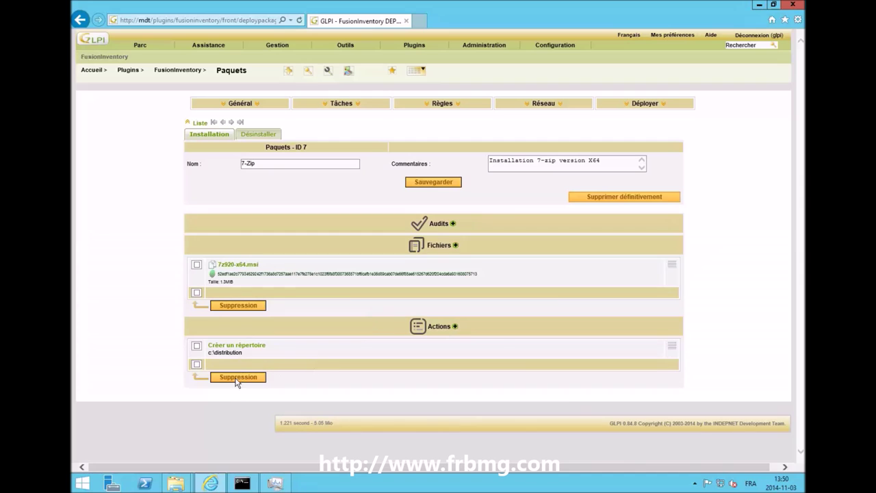
Add a Copier action to the package that copies * to c:\distribution.
click(455, 326)
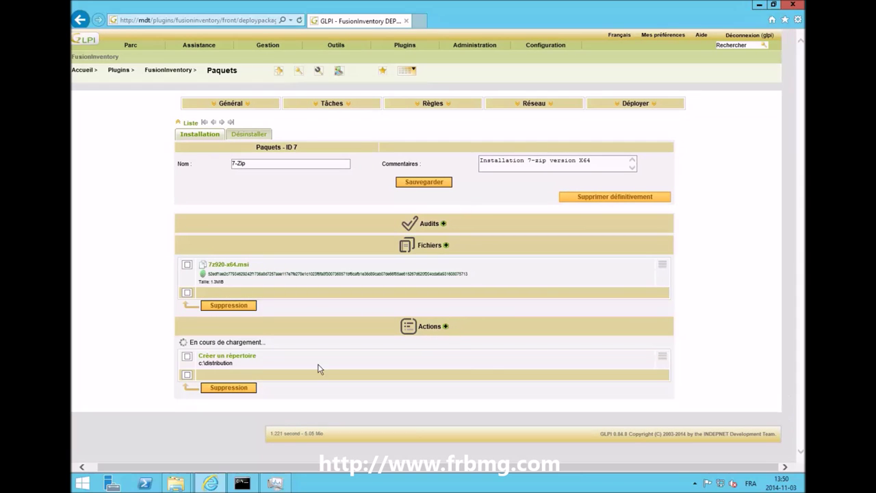
click(277, 347)
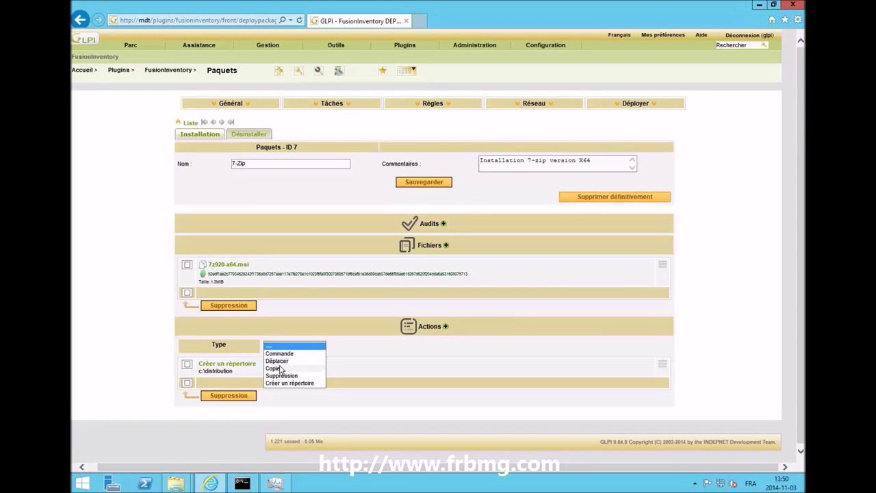
click(279, 369)
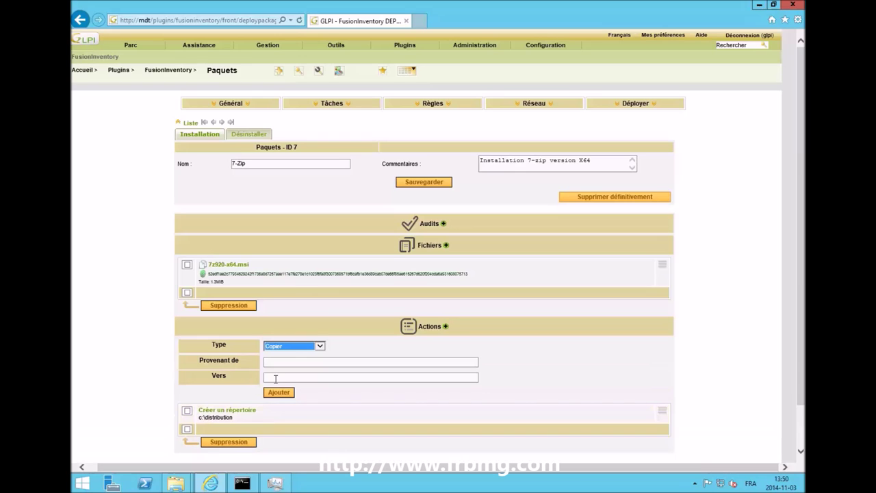
click(275, 379)
text(c:\distribution)
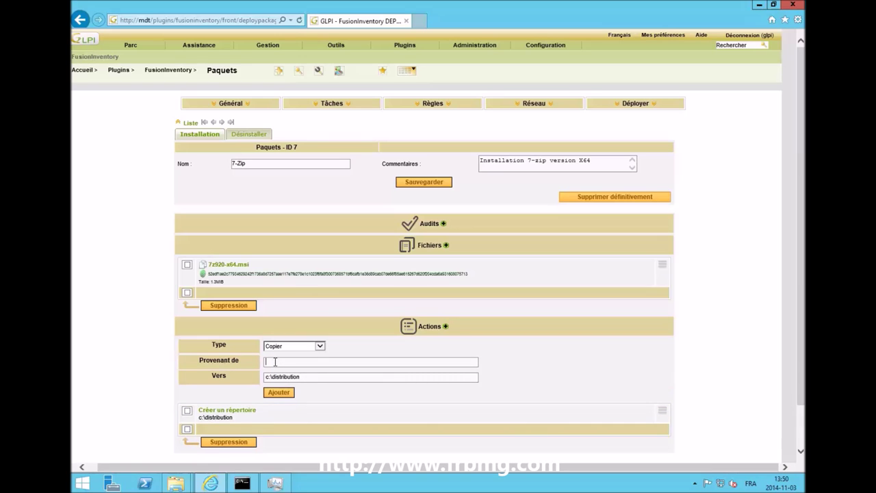
click(278, 392)
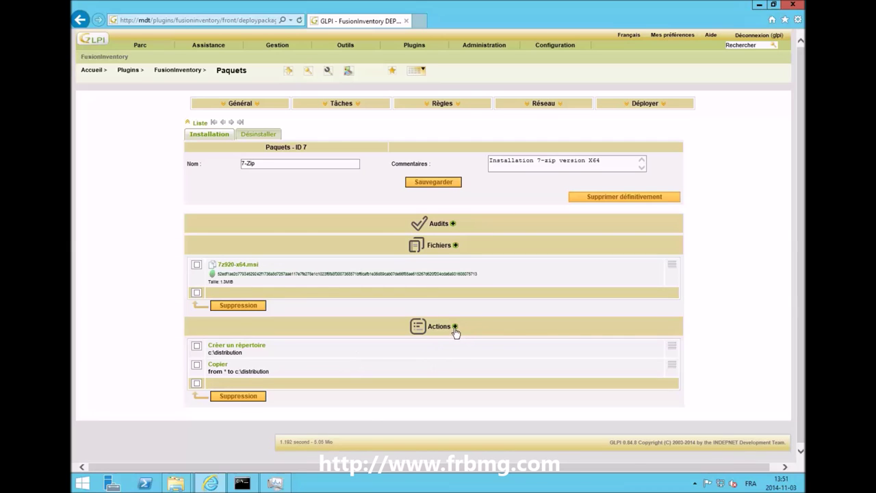
Add a Commande action to the package that executes "cd c:\distribution".
click(455, 327)
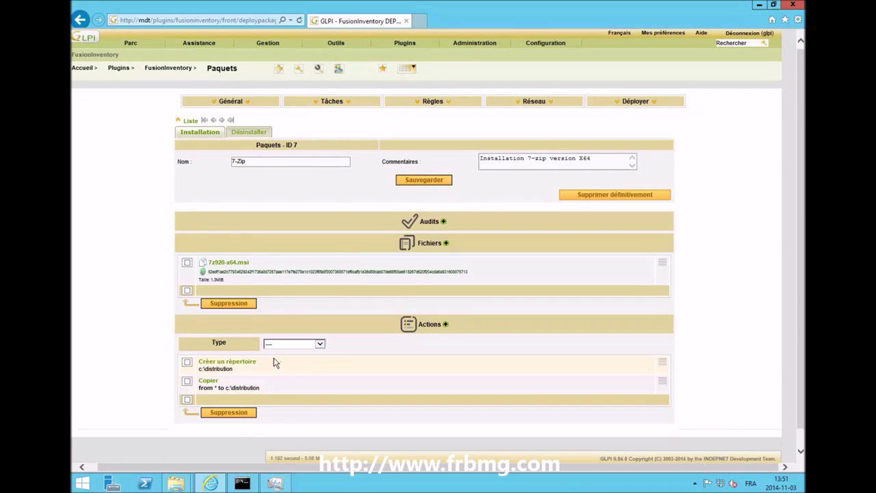
click(290, 344)
click(281, 352)
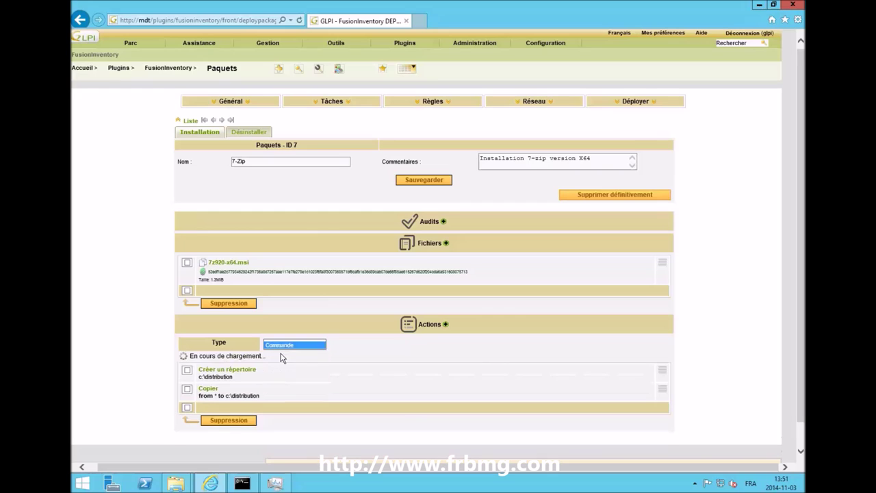
click(274, 361)
text(cd c:\distribution)
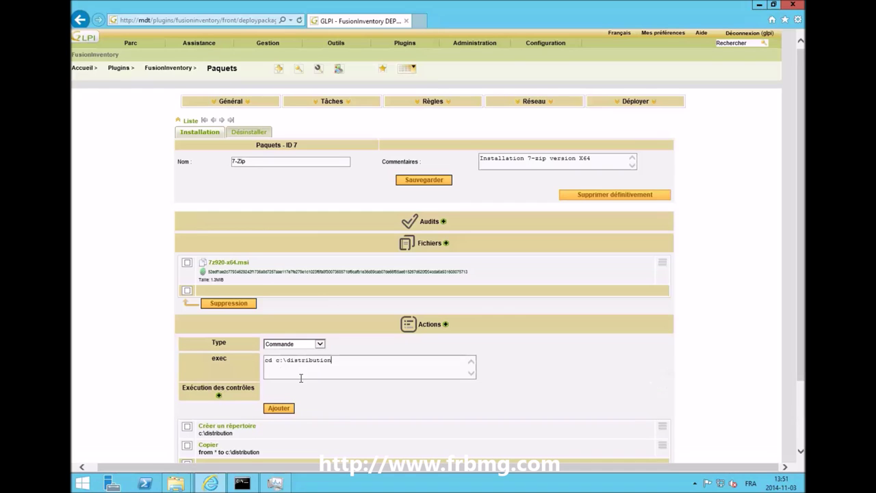
click(278, 409)
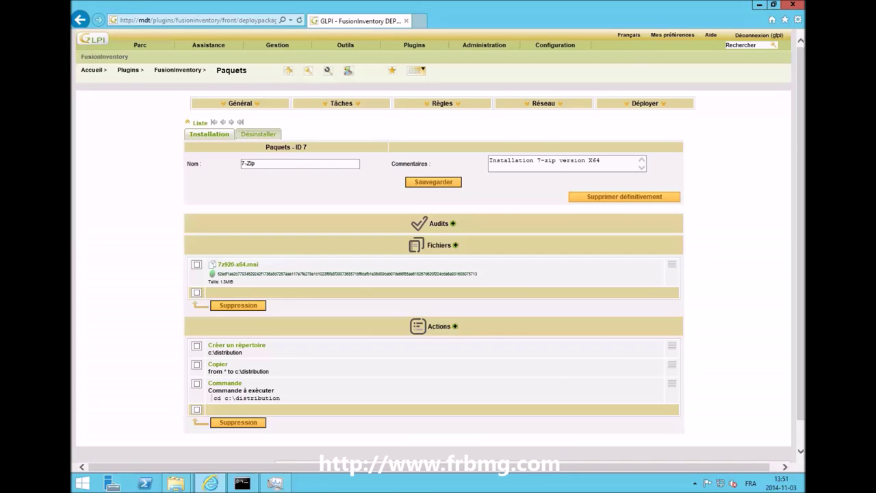
Add a Commande action that executes "msiexec.exe /i c:\distribution\7z920-x64.msi /q".
click(454, 326)
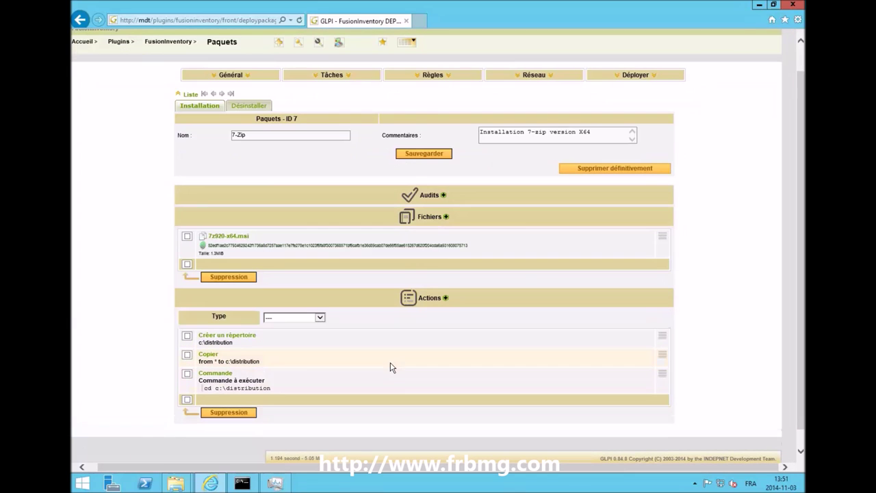
click(321, 319)
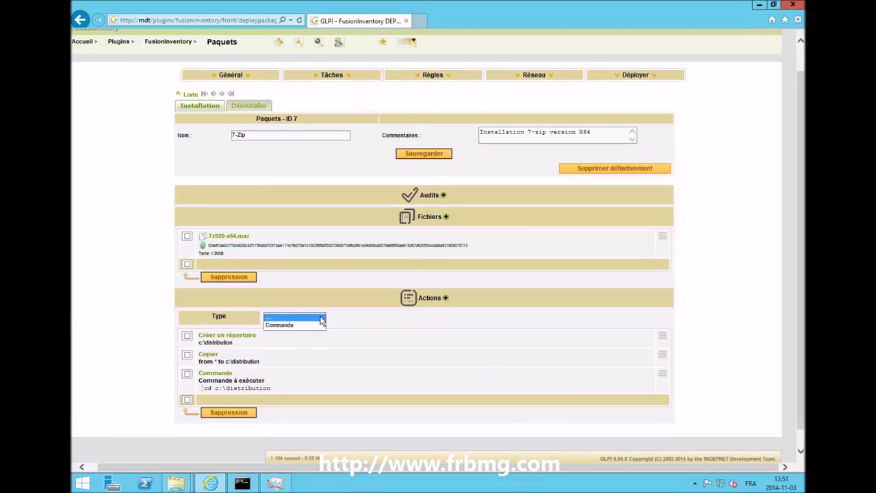
click(299, 325)
text(msiexec.exe /i c:\distribution\7z920-x64.msi /q)
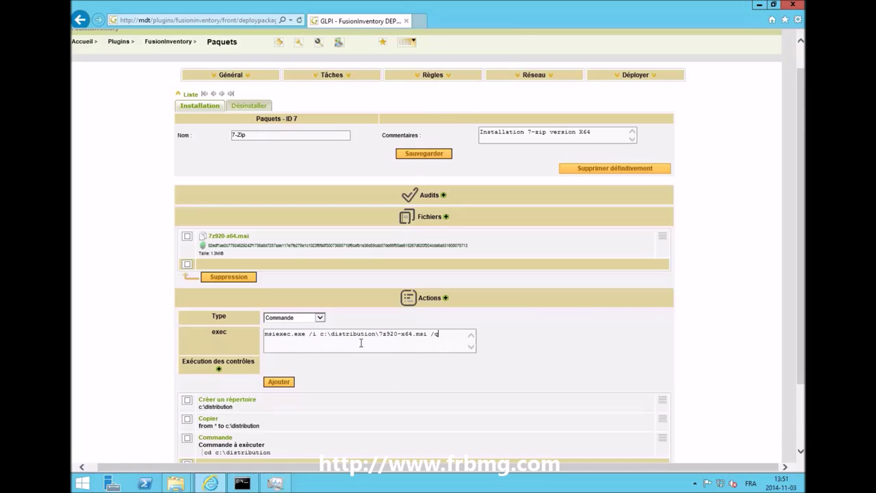
click(280, 382)
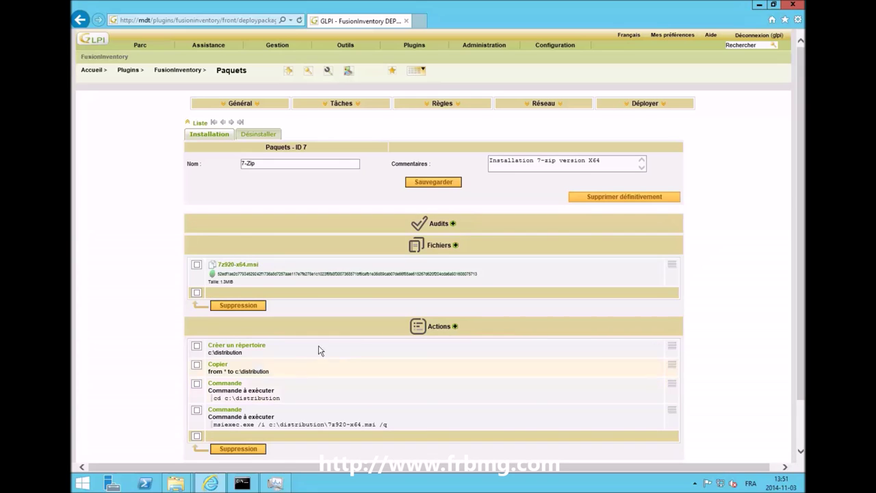
Add a Commande action to the 7-Zip package that executes "cd..".
click(454, 326)
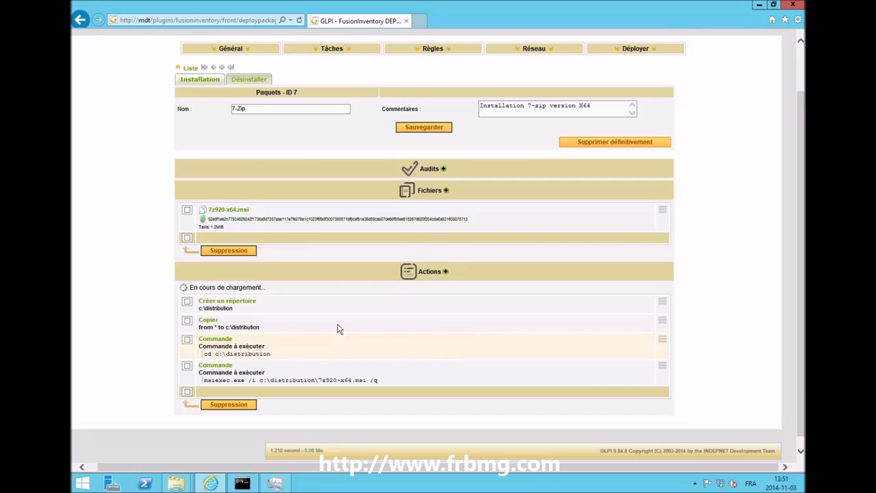
click(283, 292)
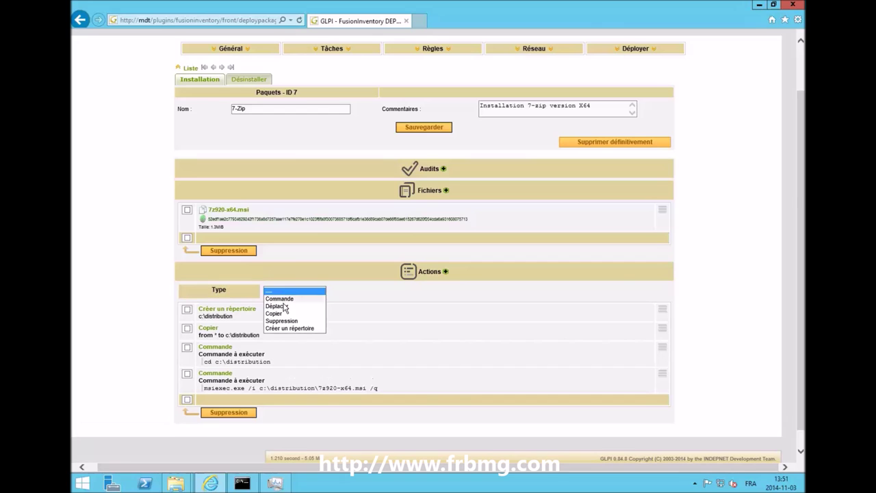
click(282, 299)
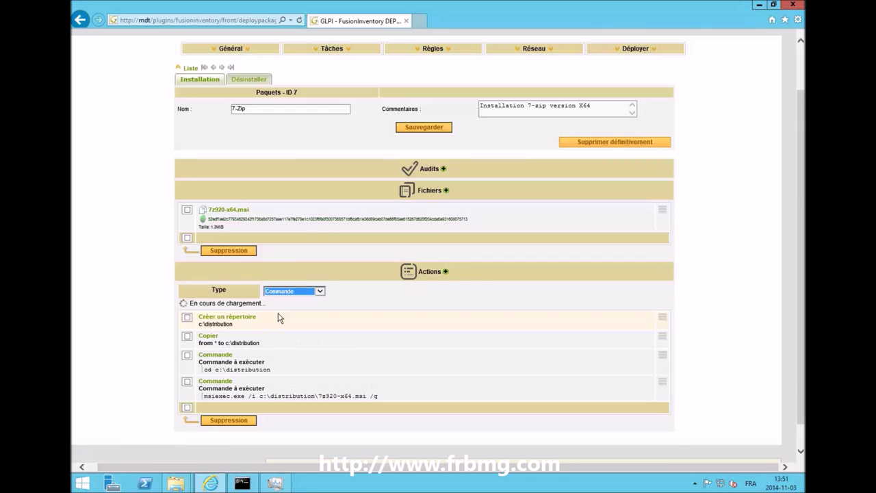
click(278, 313)
text(cd..)
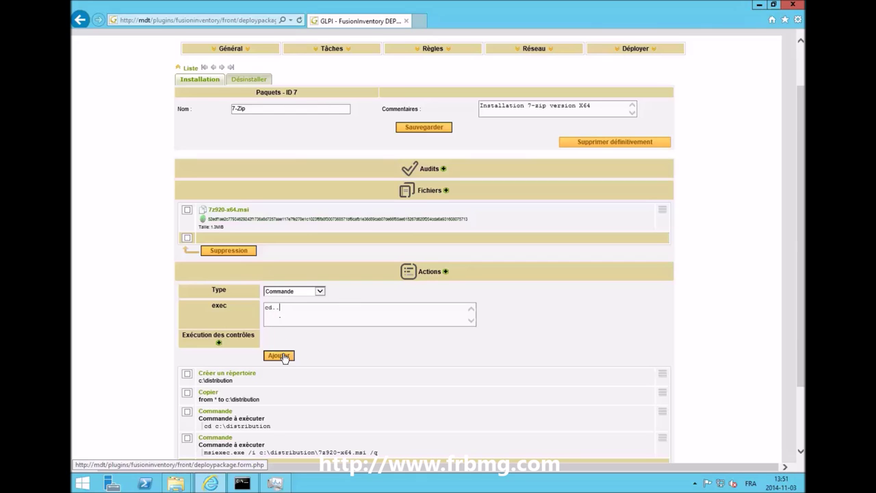
click(276, 354)
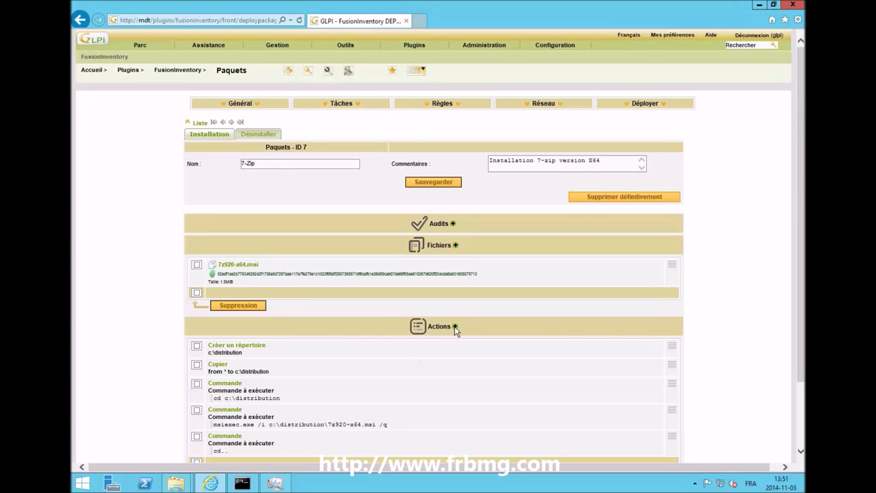
Add a Suppression action to the package that deletes the path c:\distribution.
click(454, 327)
scroll(464, 340, down, 2)
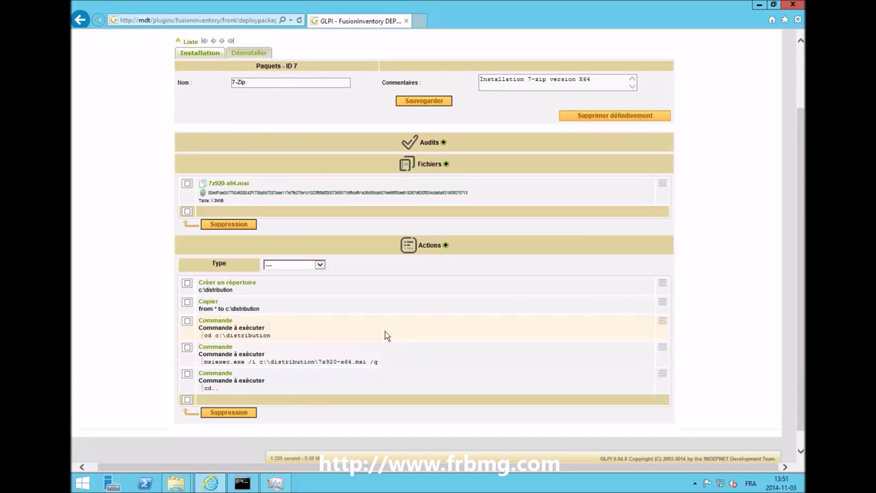
click(320, 265)
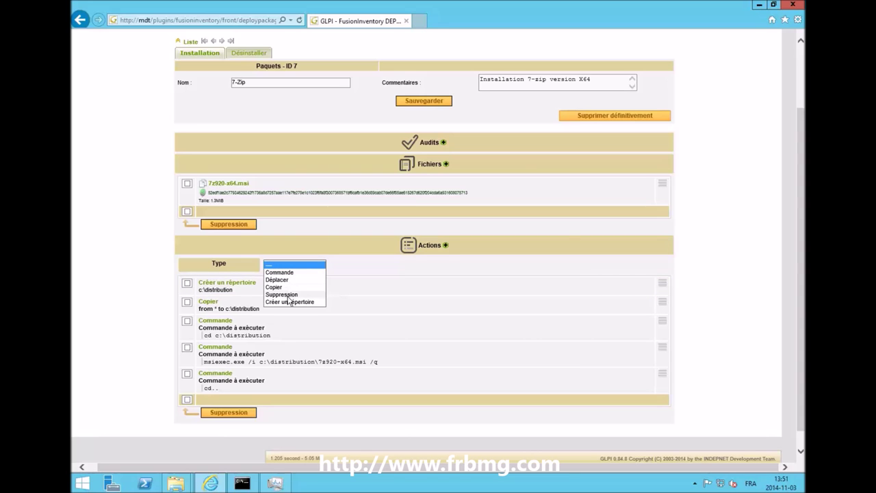
click(289, 295)
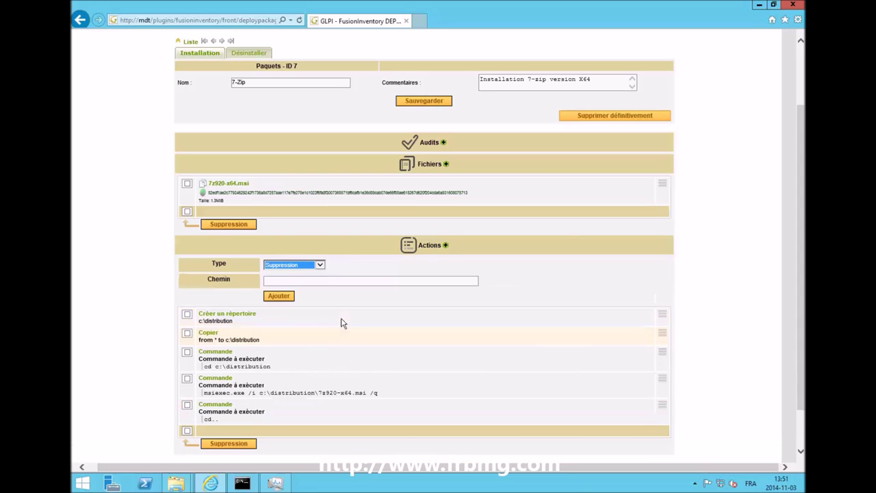
click(290, 281)
text(c:\distribution)
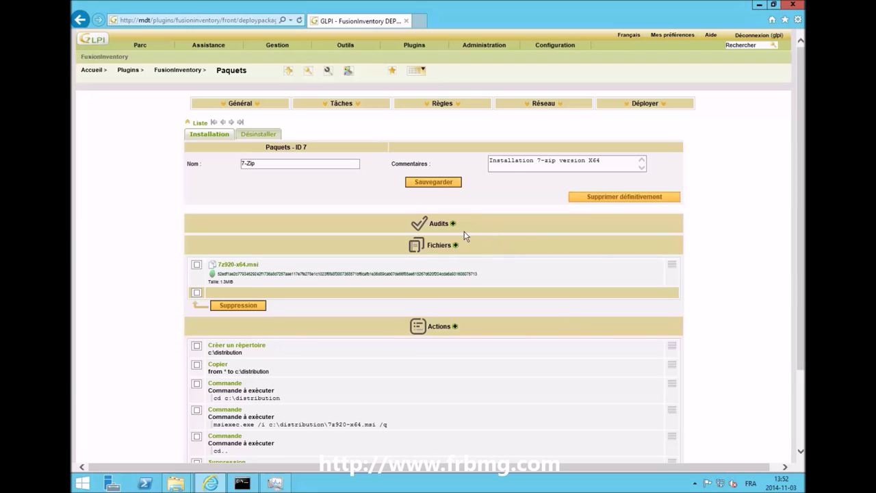
click(453, 224)
scroll(537, 236, down, 3)
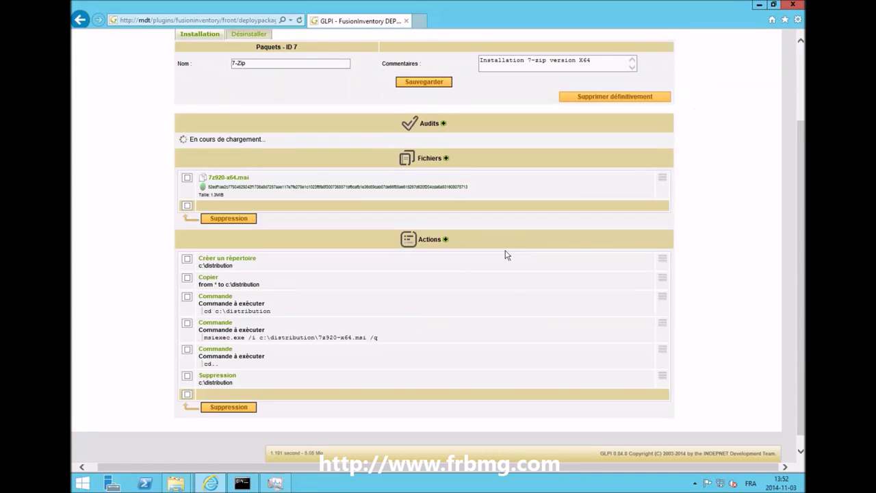
click(353, 144)
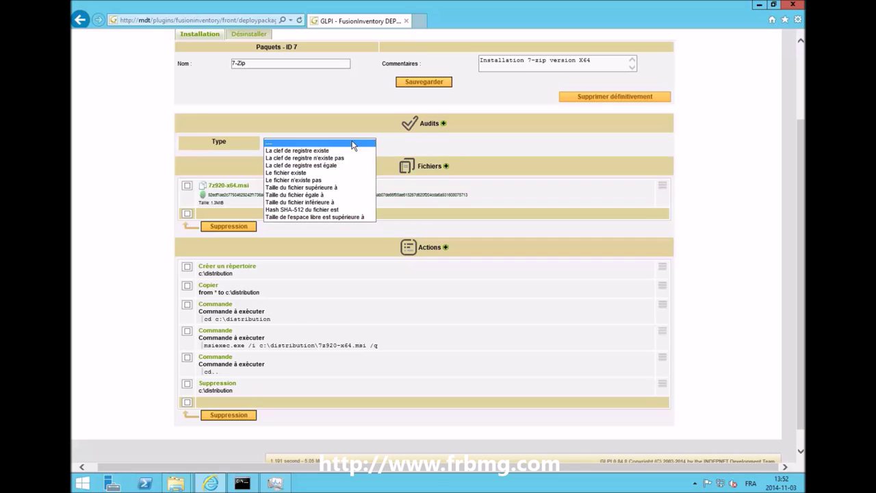
click(318, 180)
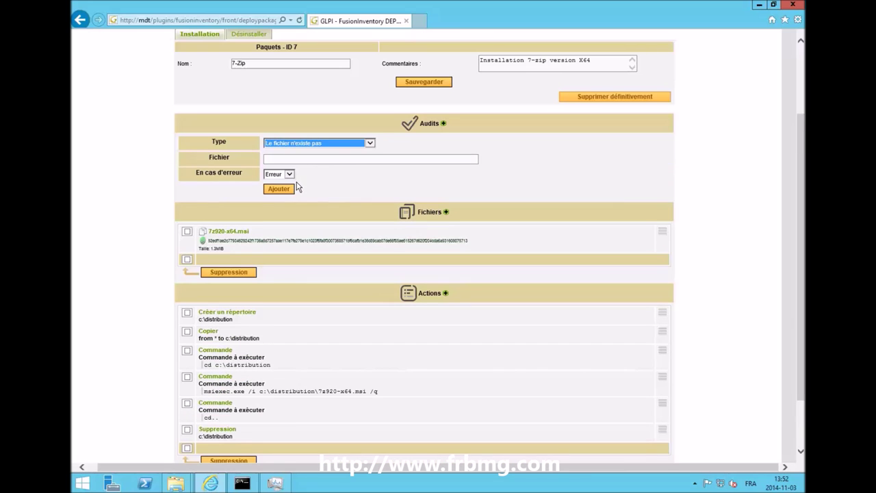
click(289, 160)
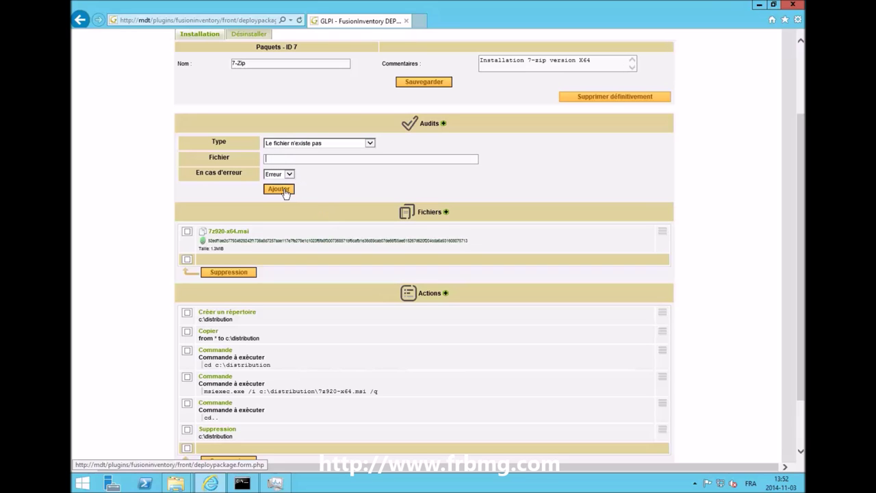
Save the 7-Zip package and review its complete list of actions.
scroll(502, 164, up, 3)
click(422, 183)
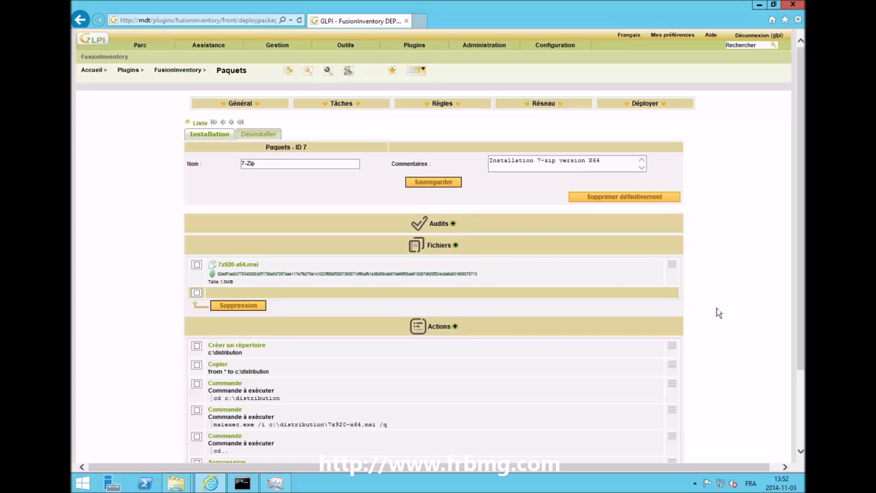
scroll(728, 333, down, 3)
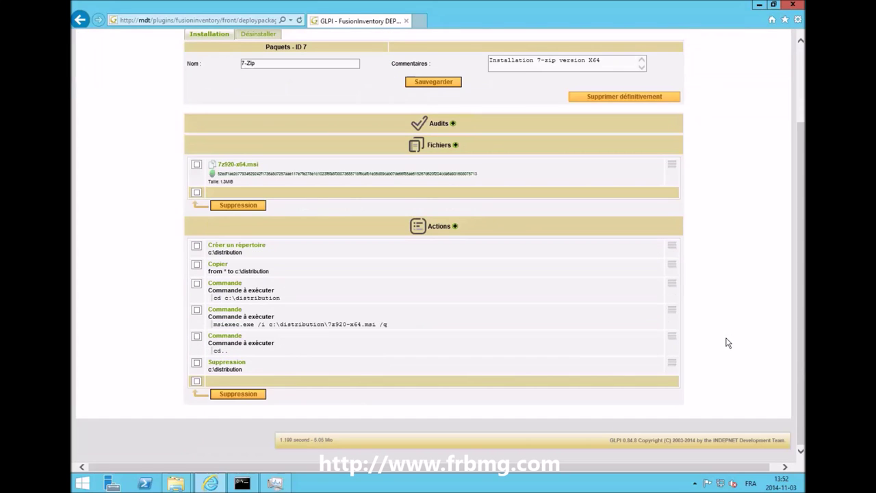
scroll(710, 294, up, 3)
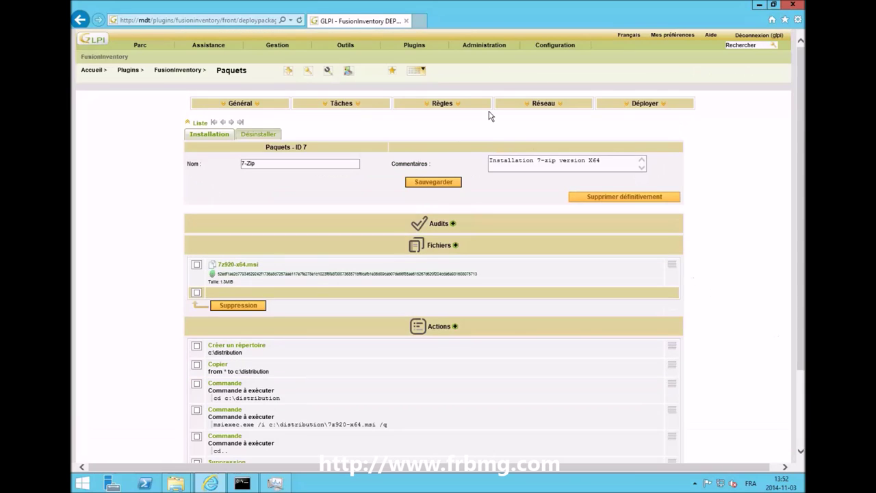
Go to FusionInventory's task management in its Normal view.
mouse_move(365, 102)
click(338, 122)
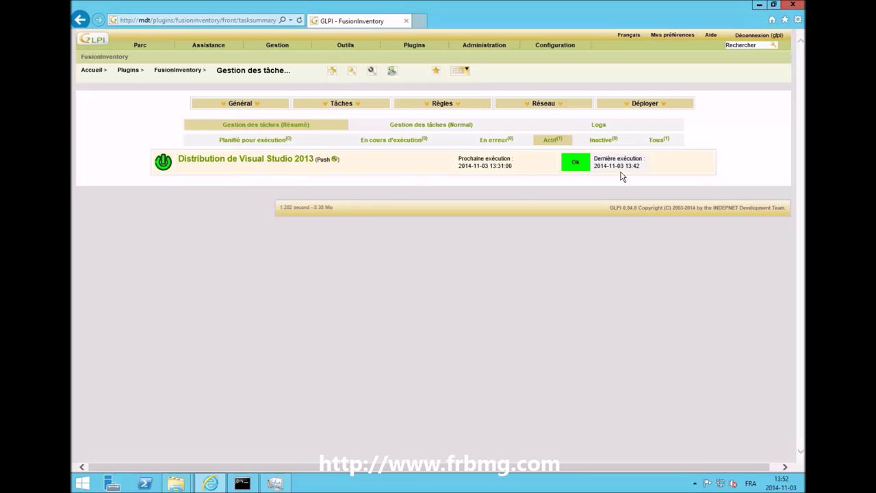
click(411, 128)
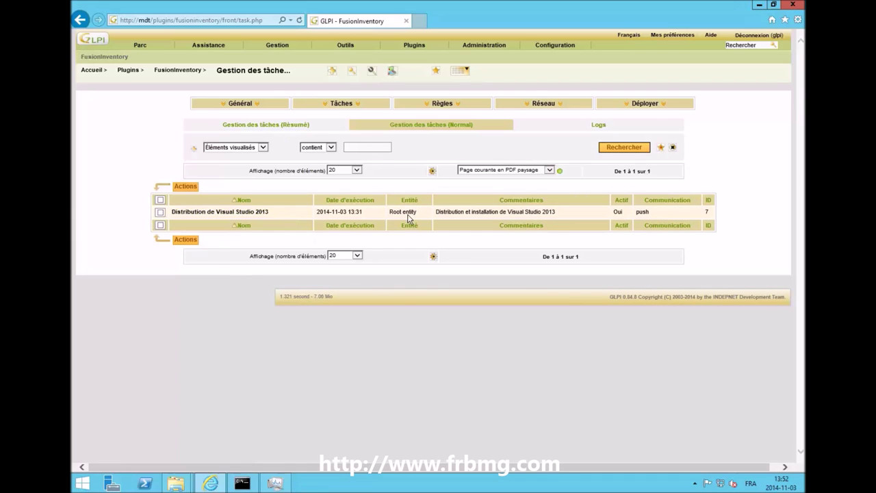
Create a task named "Installation 7-Zip" with the comment "Installation 7-Zip version x64", keeping the server-initiated push communication.
click(332, 71)
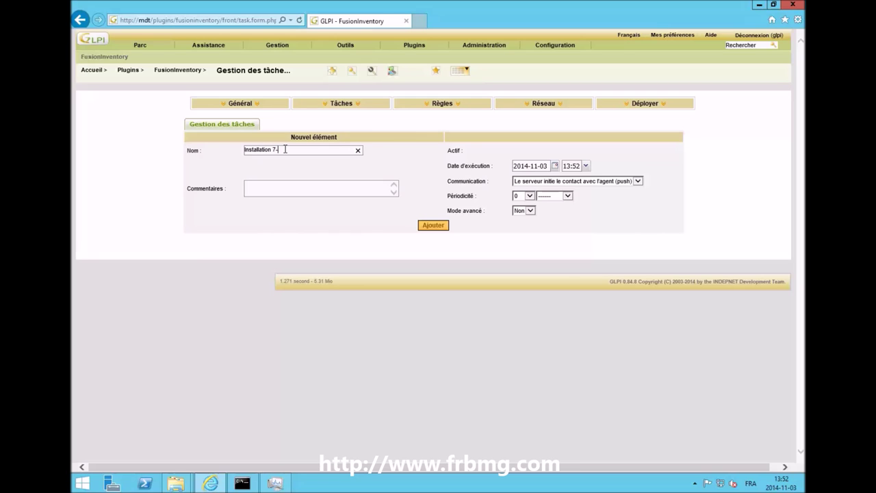
click(290, 188)
key(ctrl+a)
key(ctrl+c)
click(284, 190)
key(ctrl+v)
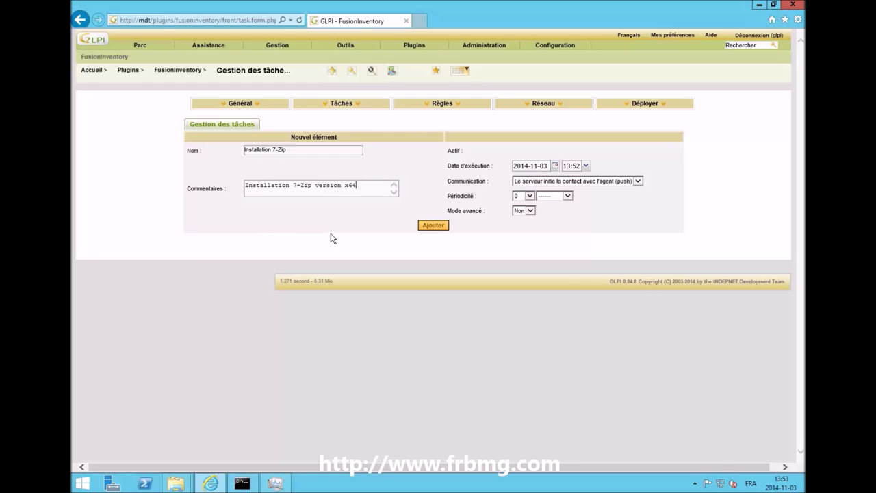
click(439, 228)
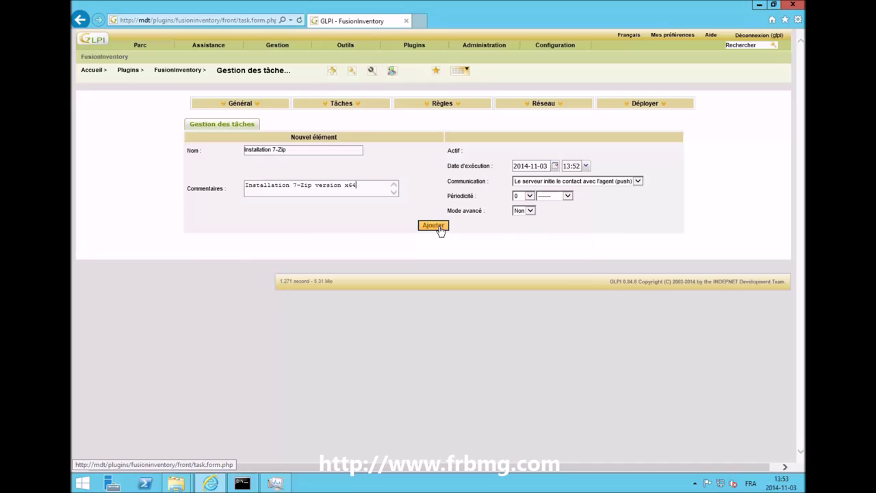
click(571, 181)
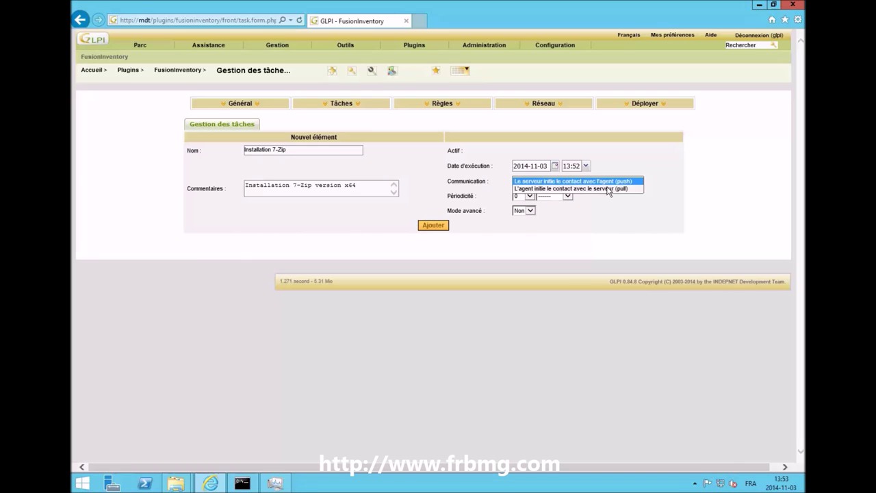
click(675, 171)
click(437, 225)
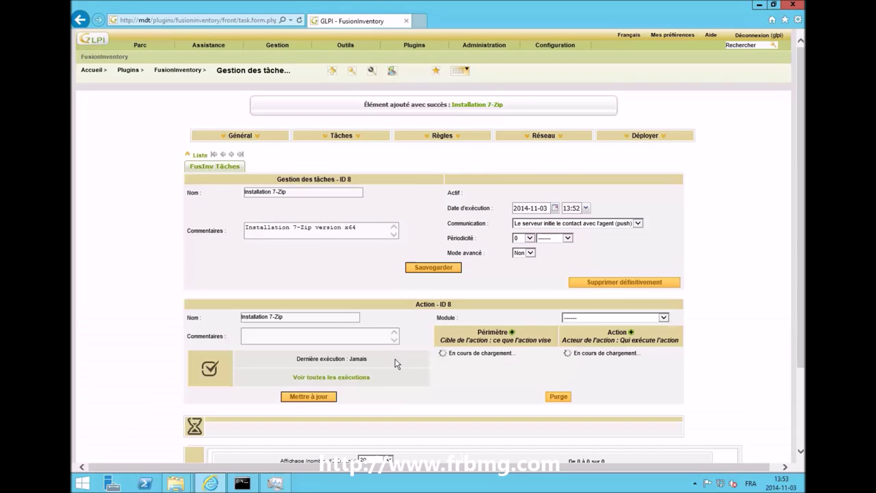
Set the task action's module to "Installation d'un paquet" and add the 7-Zip package as its target.
click(594, 317)
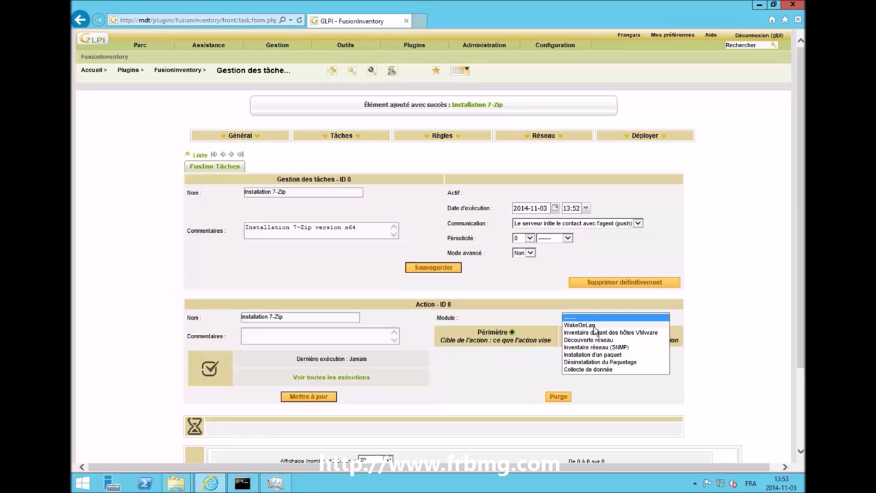
click(619, 355)
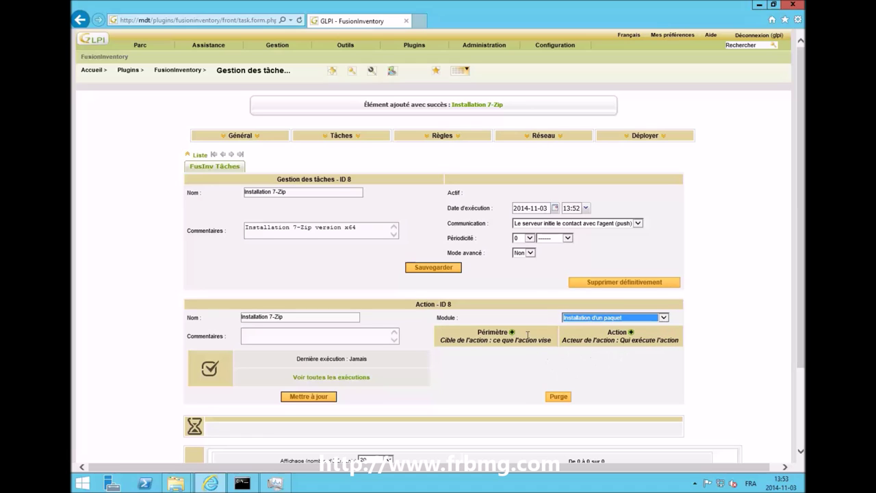
click(512, 332)
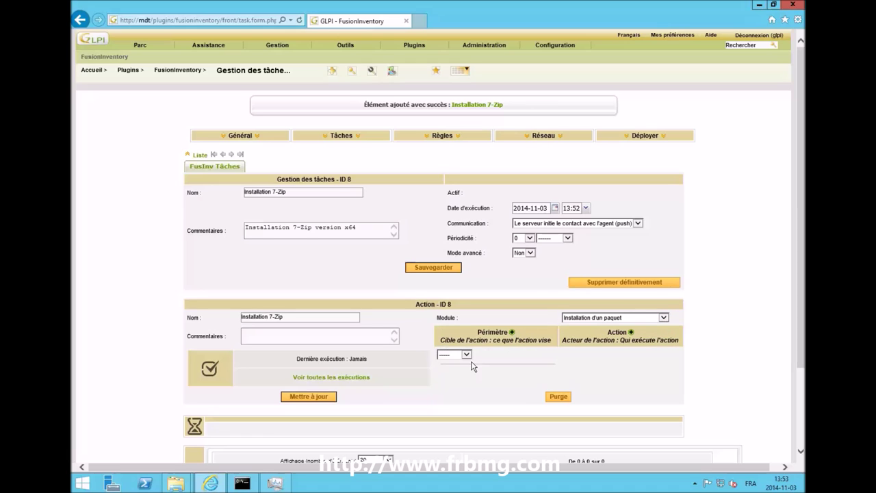
click(465, 355)
click(452, 363)
click(502, 355)
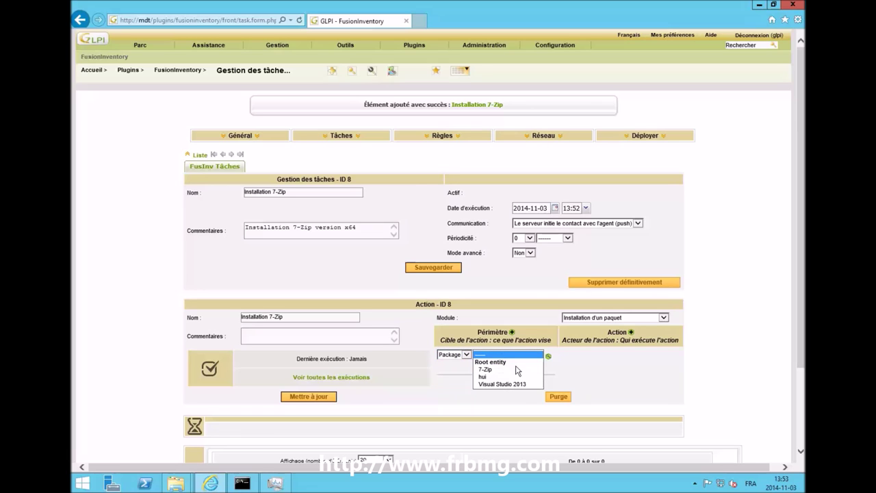
click(499, 370)
click(496, 365)
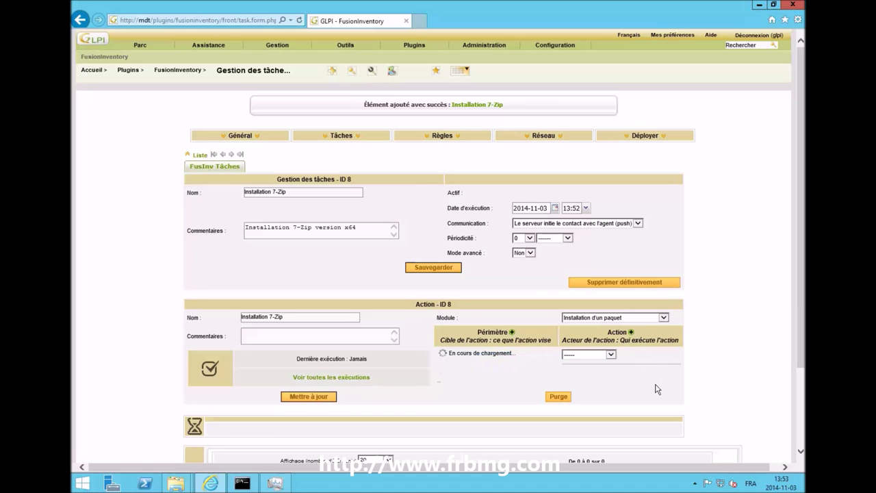
Add the FusInv group "Groupe de PC" as the actor that executes the action, and save the task.
click(609, 353)
click(585, 370)
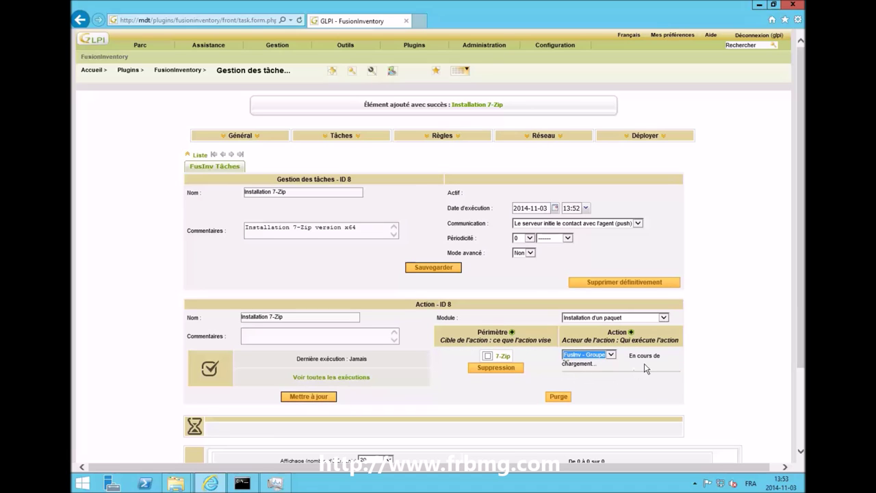
click(643, 354)
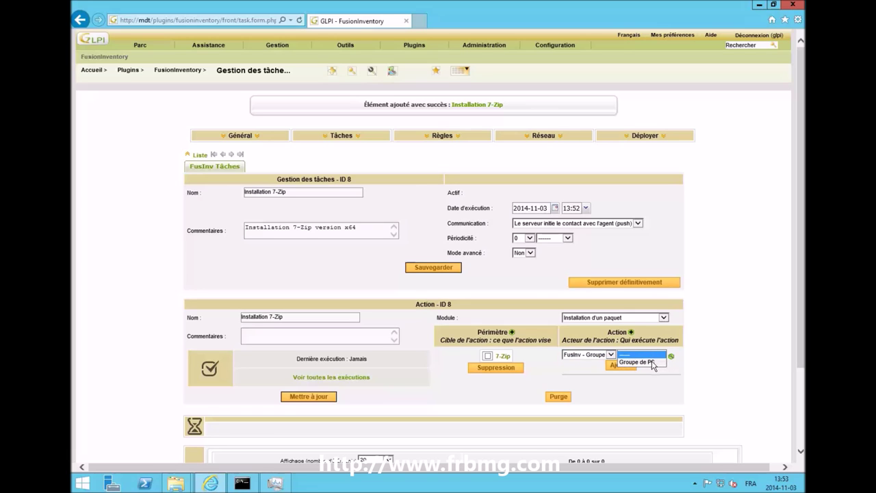
click(642, 357)
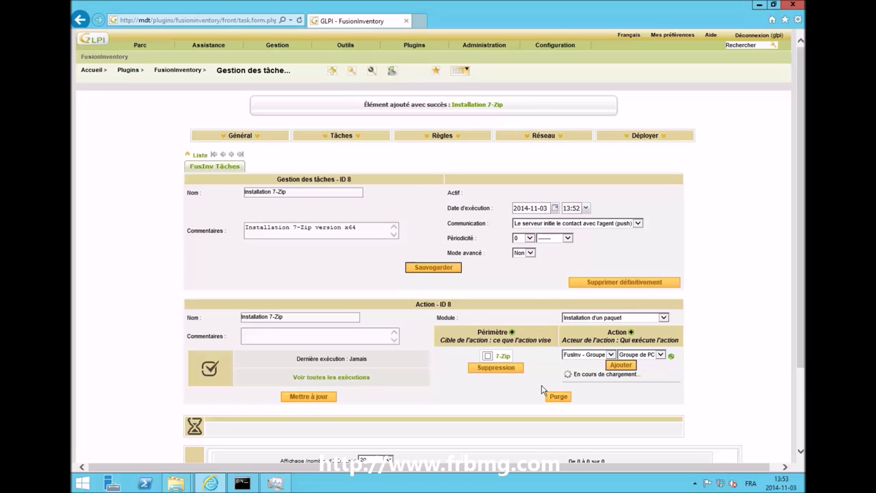
click(445, 269)
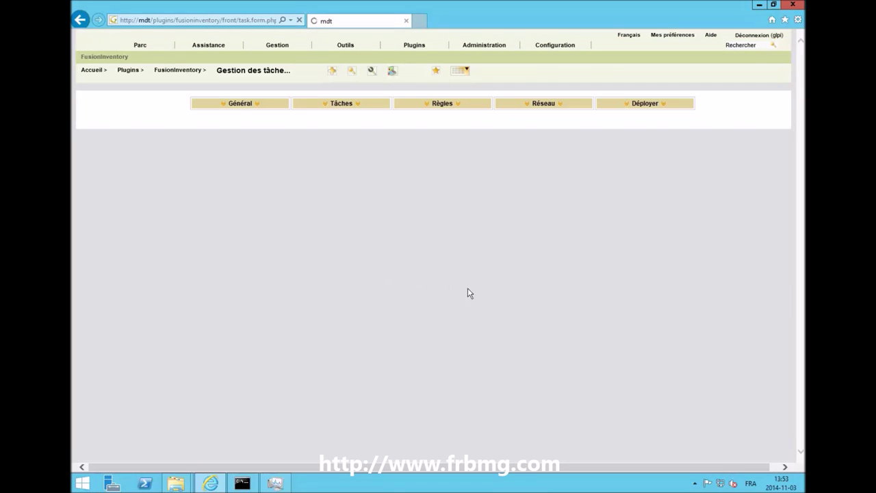
Set the Installation 7-Zip task's Actif option to Oui and save it.
click(531, 163)
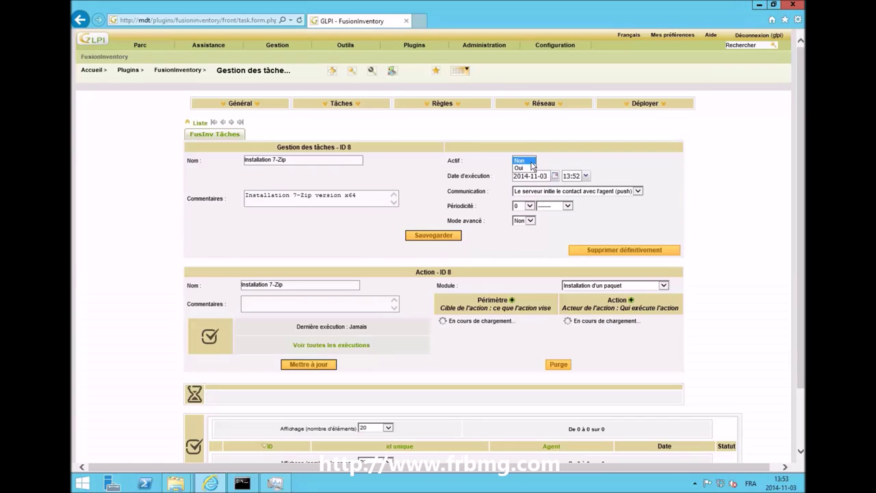
click(530, 168)
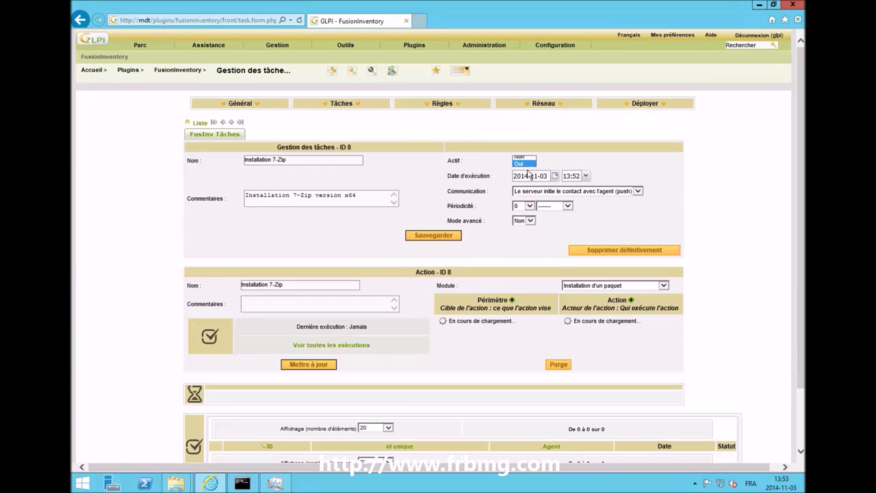
click(449, 237)
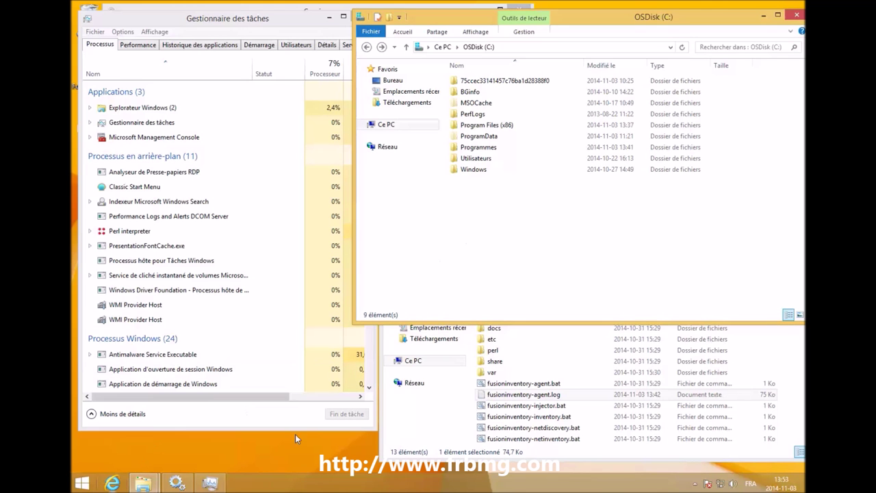
On the client PC, review the installed software in Programmes et fonctionnalités, then minimize that window.
click(82, 483)
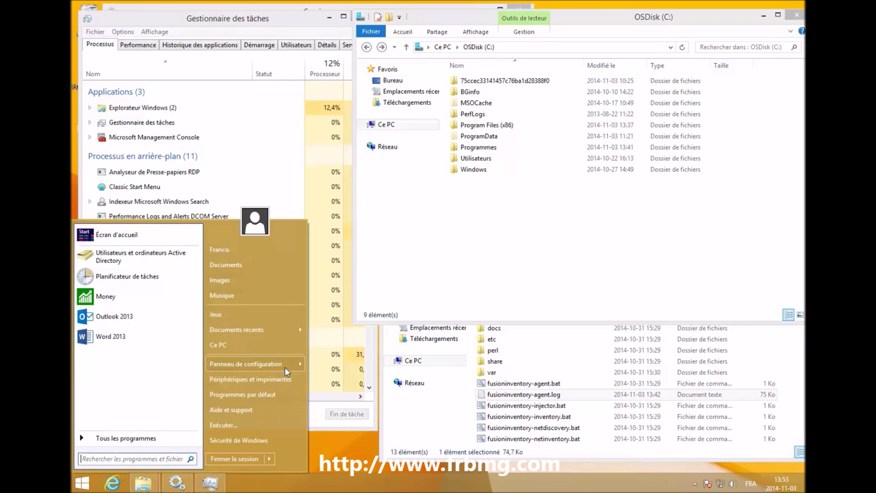
mouse_move(285, 368)
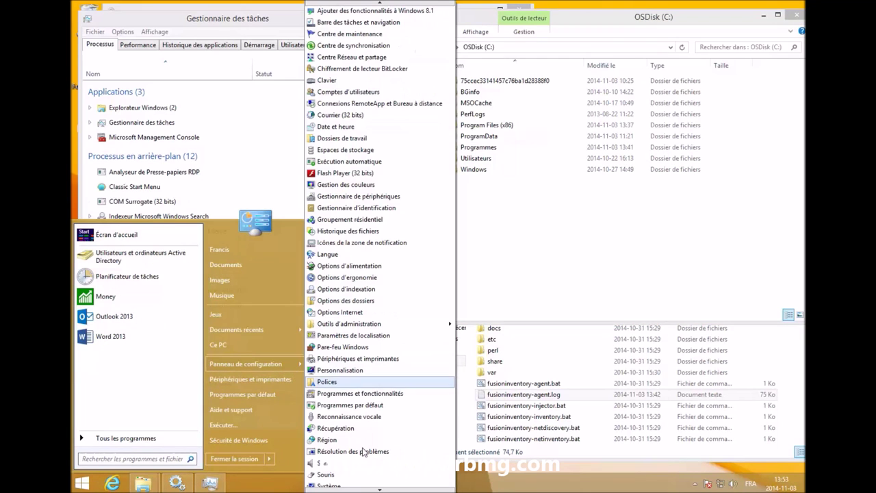
click(358, 393)
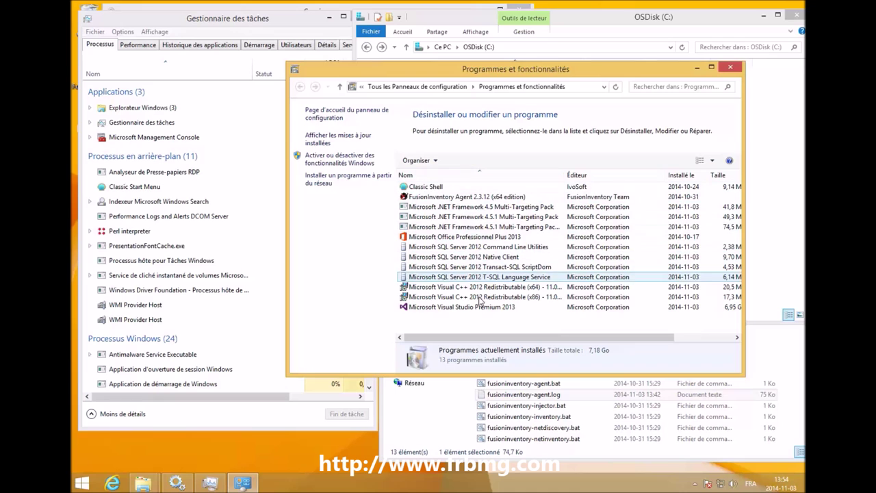
click(697, 68)
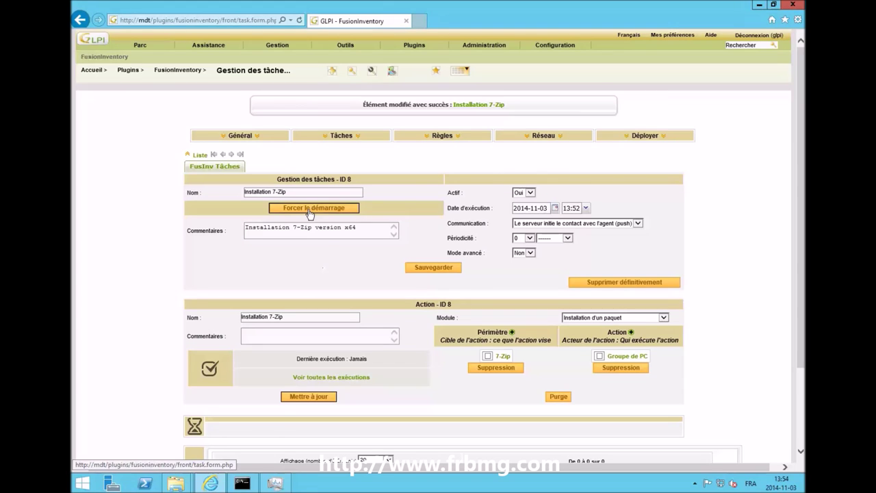
Force the Installation 7-Zip task to start in GLPI, and inspect the client's C:\distribution folder during the deployment.
click(309, 211)
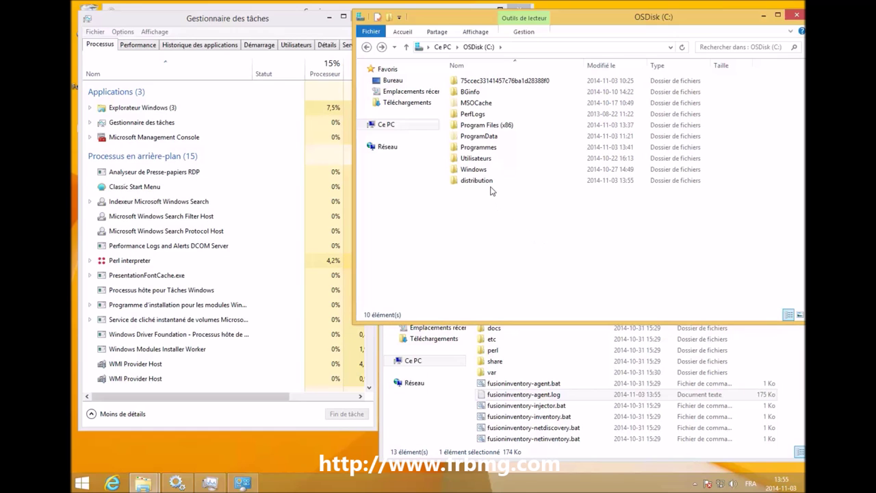
double_click(493, 182)
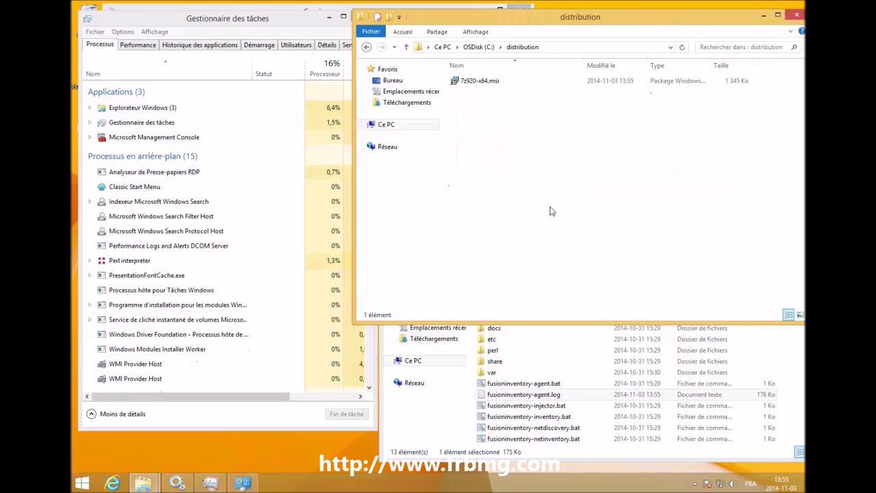
click(366, 47)
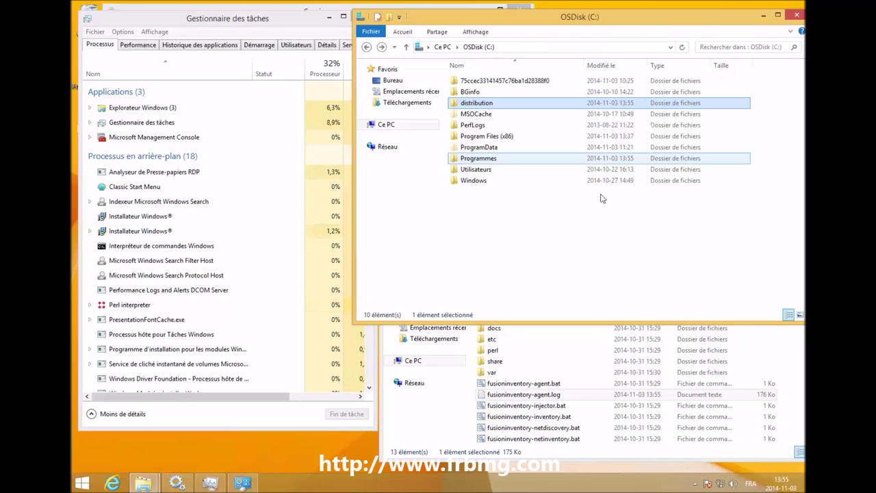
click(612, 236)
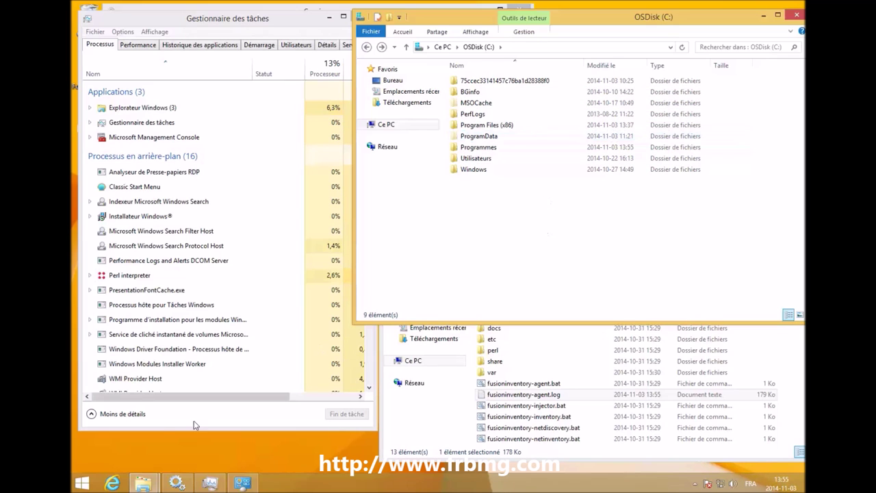
Launch 7-Zip File Manager on the client to test the installation, and close it again.
click(81, 482)
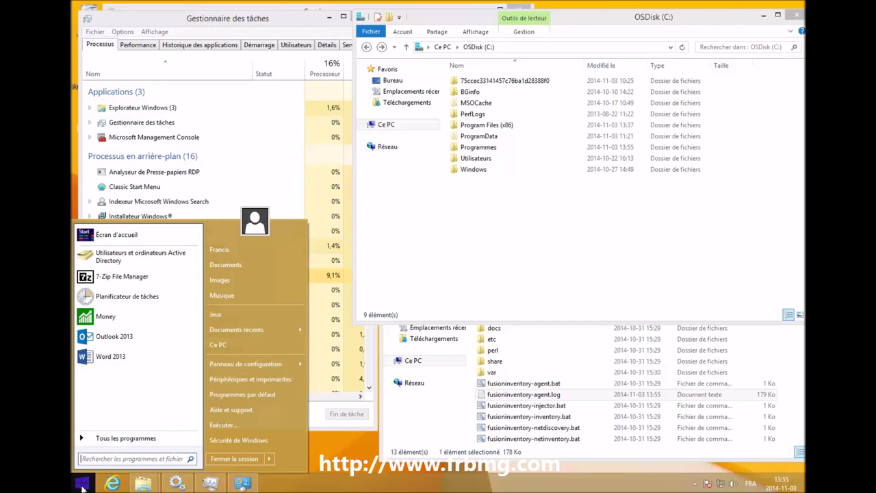
click(115, 438)
click(110, 282)
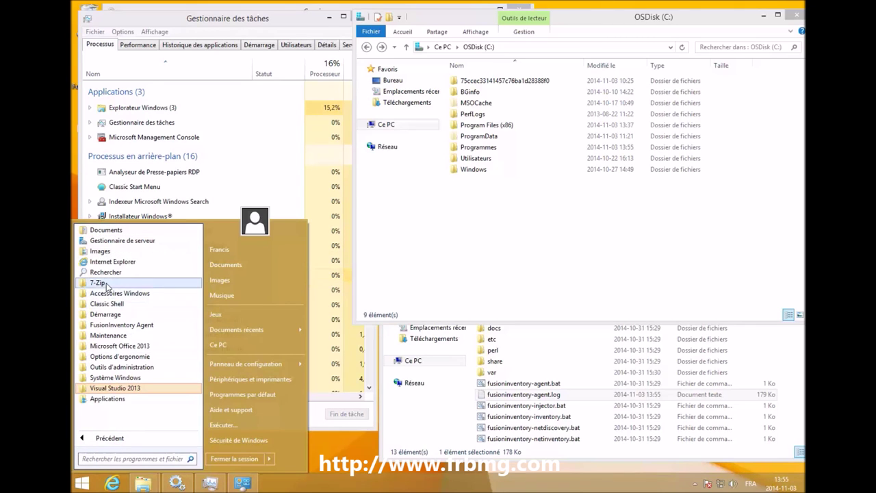
click(125, 292)
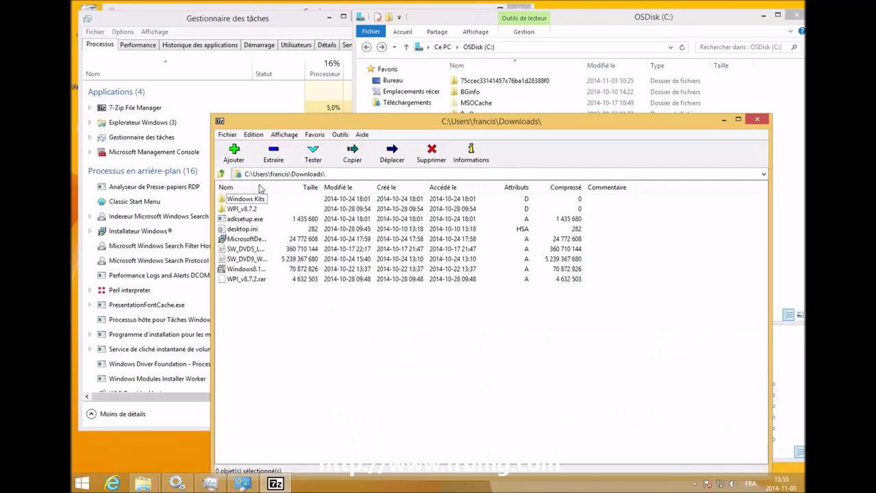
click(757, 120)
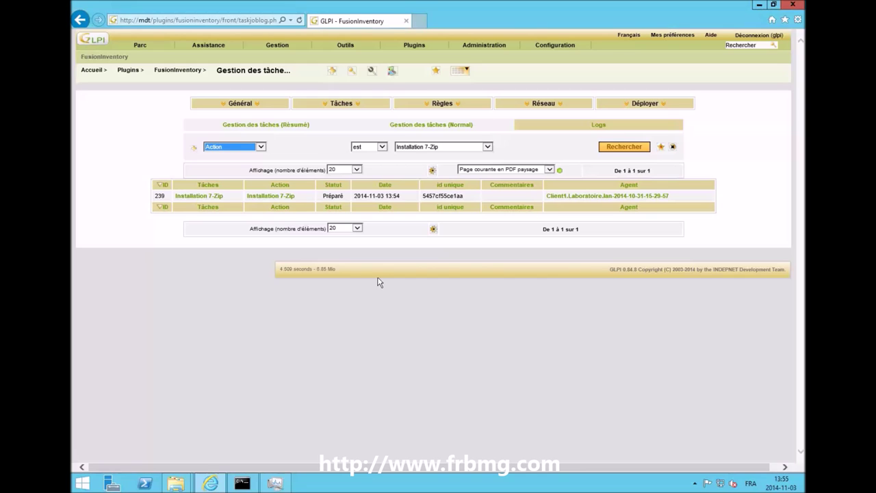
Open the Installation 7-Zip task from GLPI's task summary and examine its last execution status.
mouse_move(336, 101)
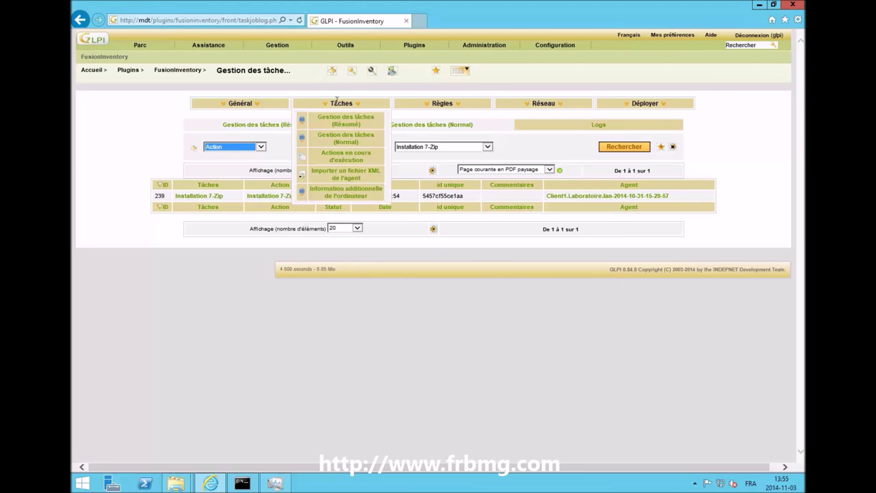
click(335, 125)
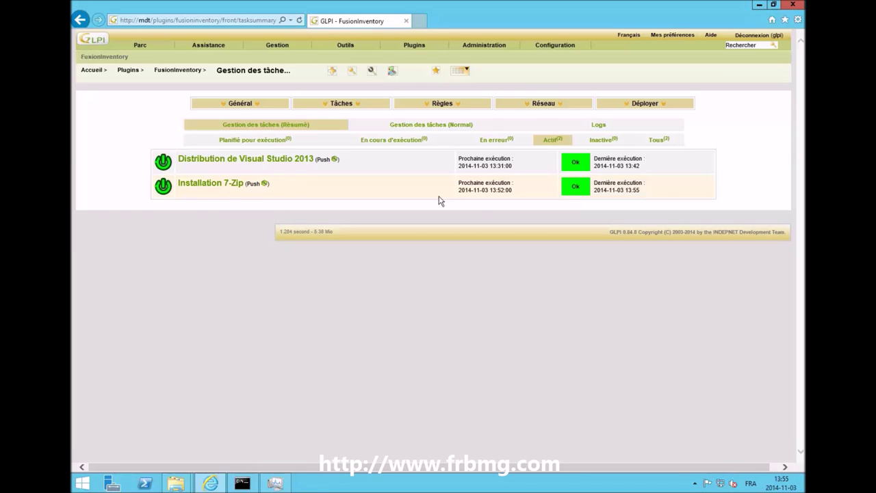
click(217, 188)
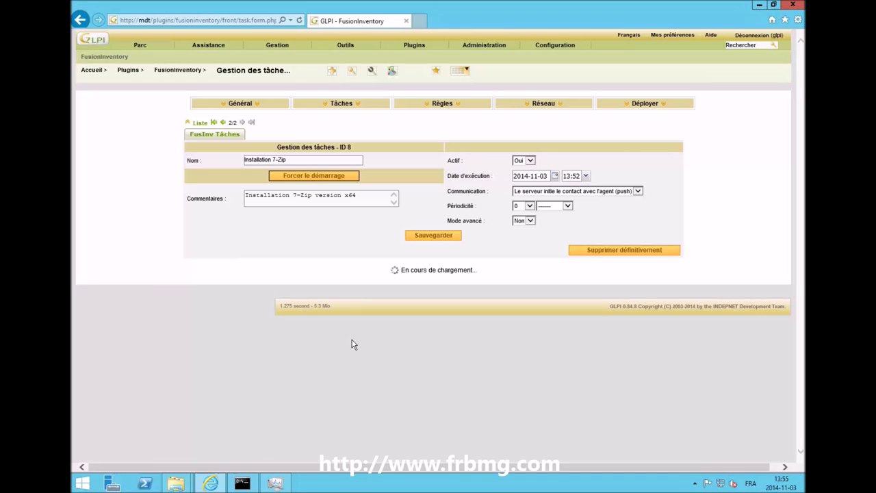
scroll(742, 370, down, 3)
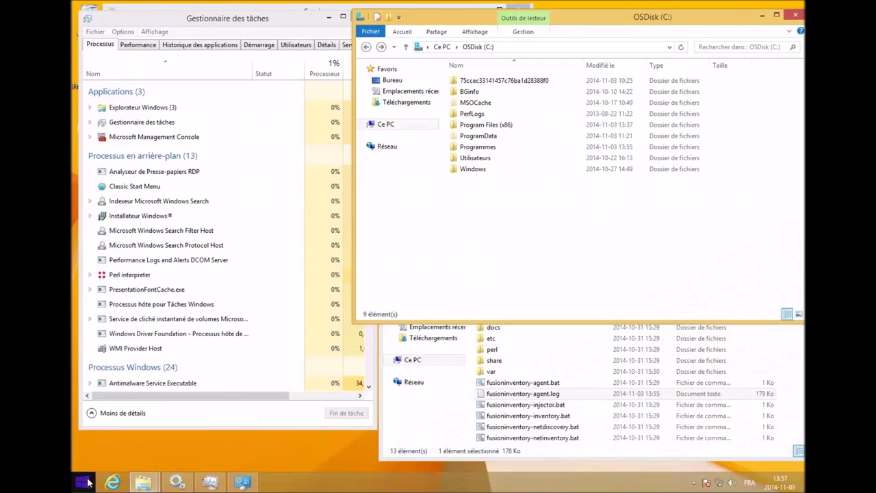
On the client, copy the target path of the 7-Zip File Manager shortcut from its properties.
click(85, 481)
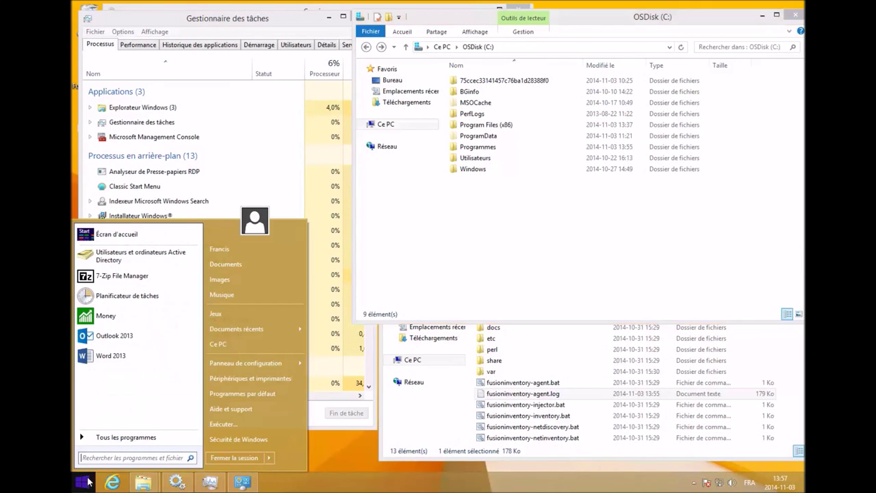
right_click(131, 279)
click(187, 373)
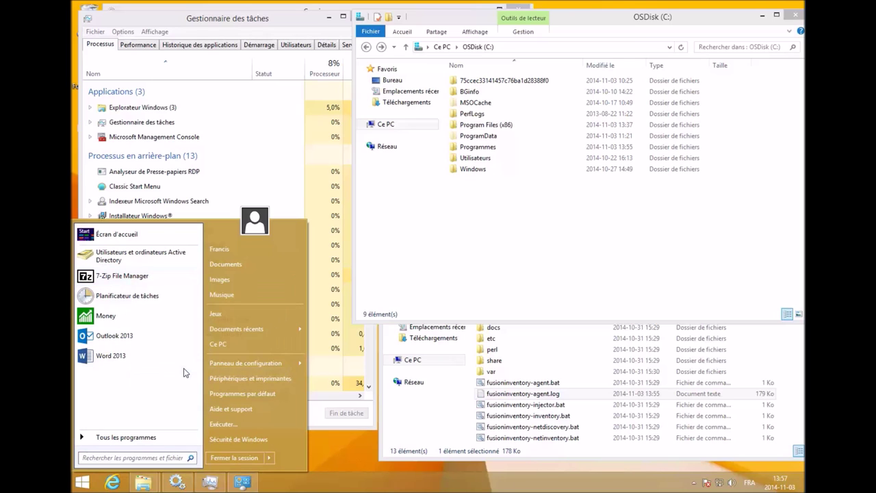
click(342, 295)
drag(342, 295, 205, 293)
key(ctrl+c)
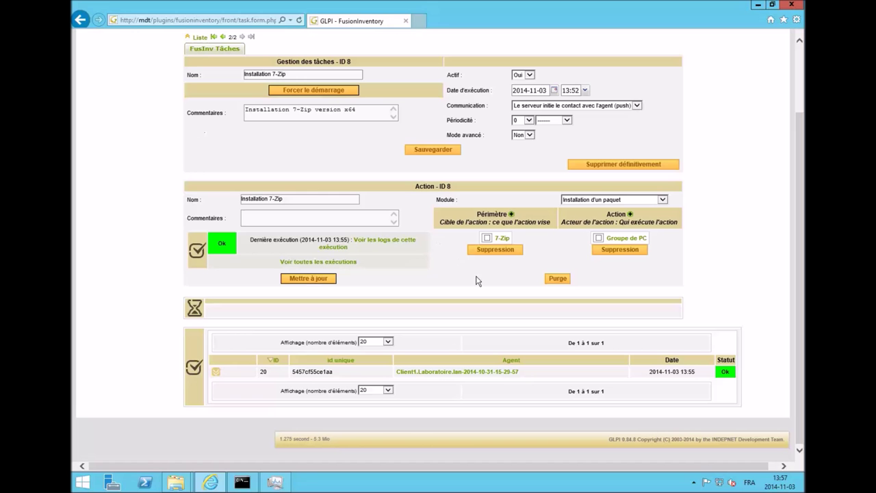
Open the 7-Zip package from GLPI's package management list.
scroll(471, 287, up, 2)
mouse_move(645, 103)
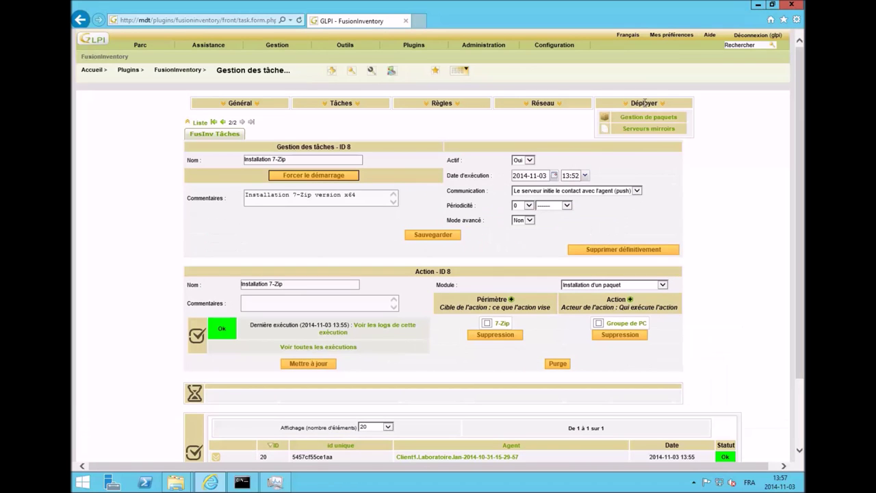
click(643, 117)
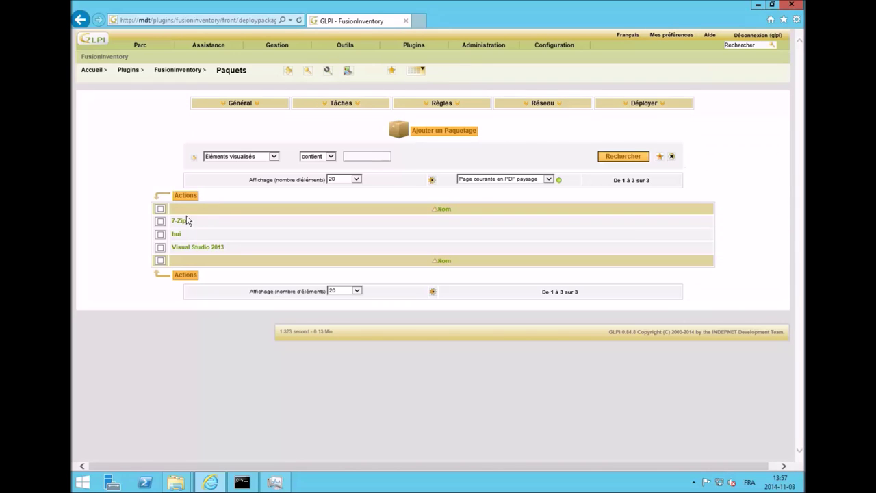
click(177, 221)
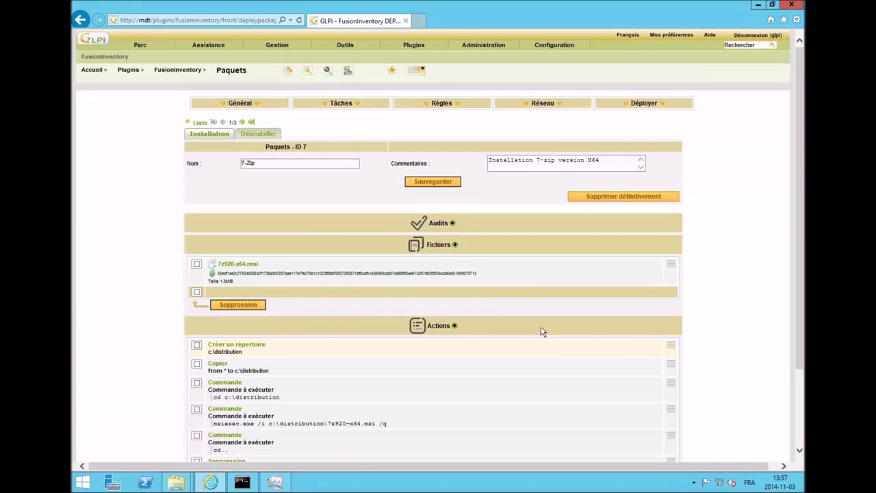
Add a "Le fichier n'existe pas" audit to the package for C:\Program Files\7-Zip\7zFM.exe, without quotation marks, keeping Erreur as the error behaviour.
click(451, 224)
scroll(598, 260, down, 3)
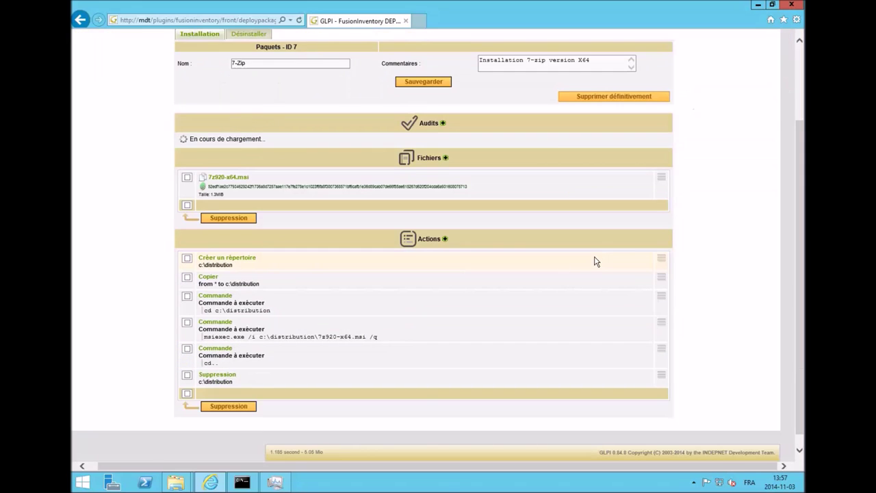
click(314, 142)
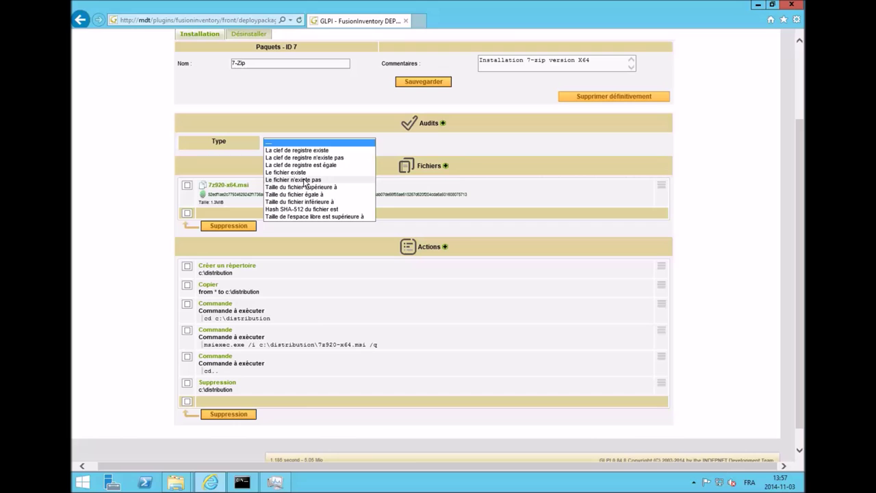
click(304, 180)
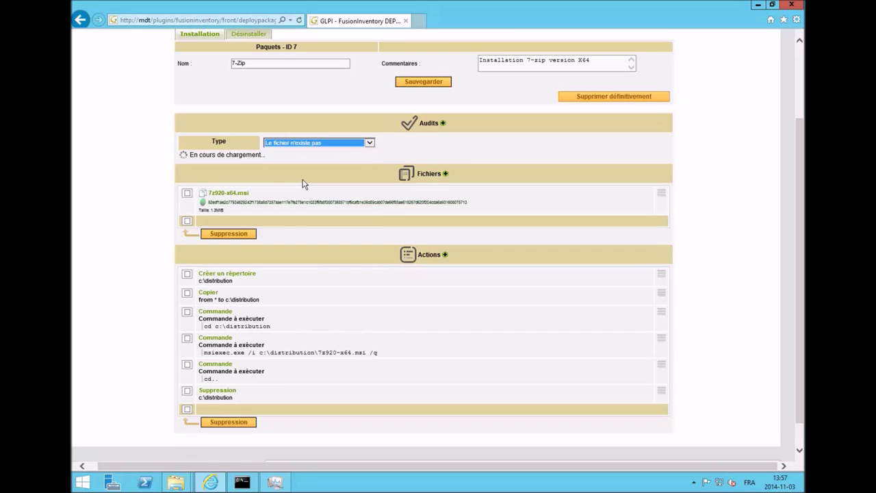
click(283, 160)
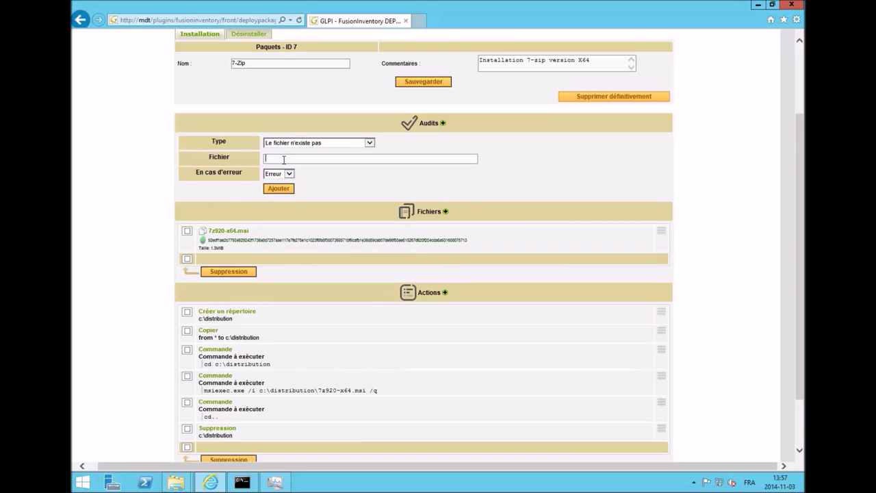
key(ctrl+v)
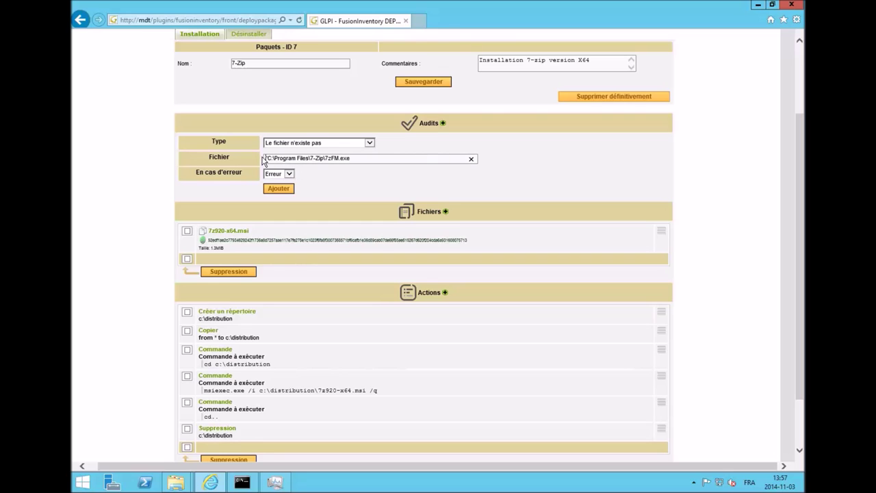
click(286, 190)
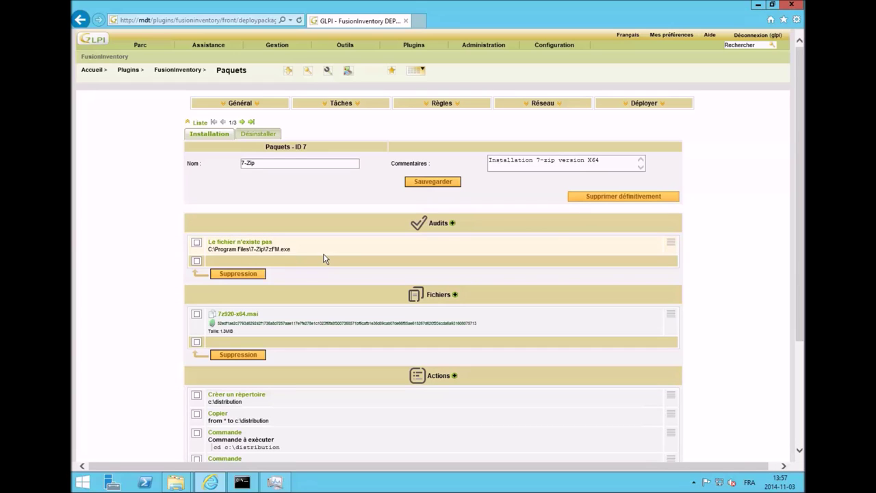
Open the Installation 7-Zip task from the normal task list and force it to start again.
mouse_move(347, 101)
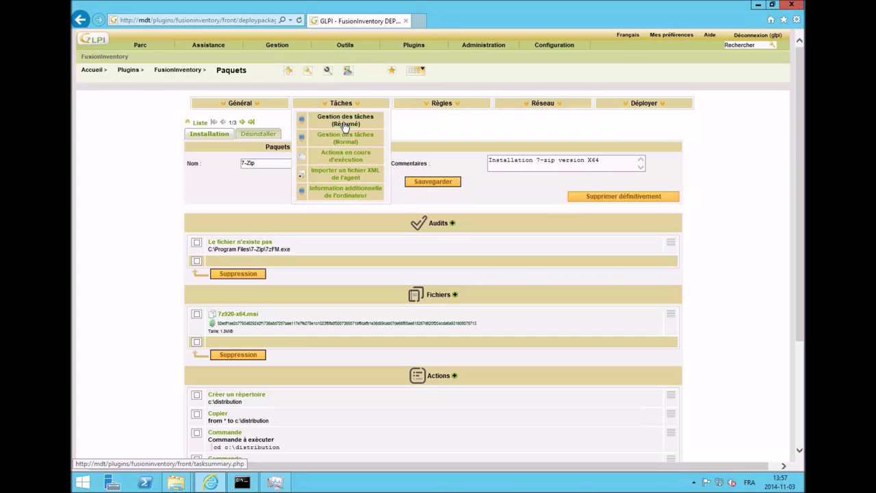
click(346, 136)
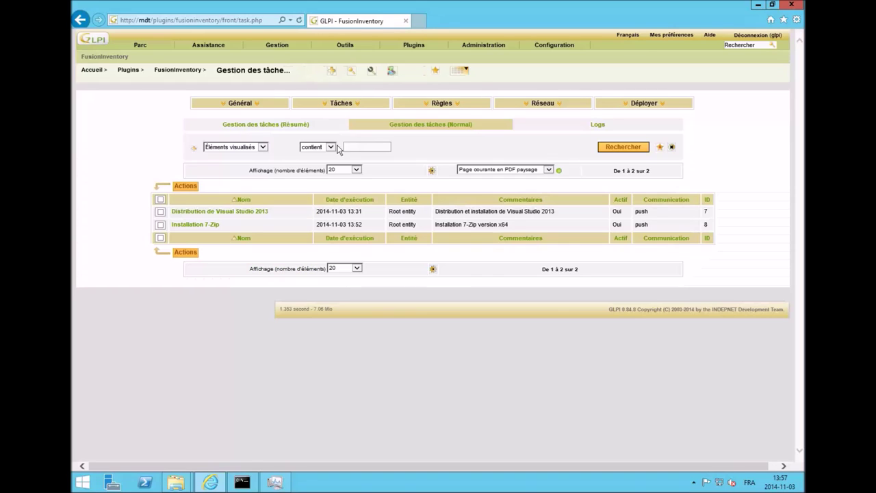
click(210, 227)
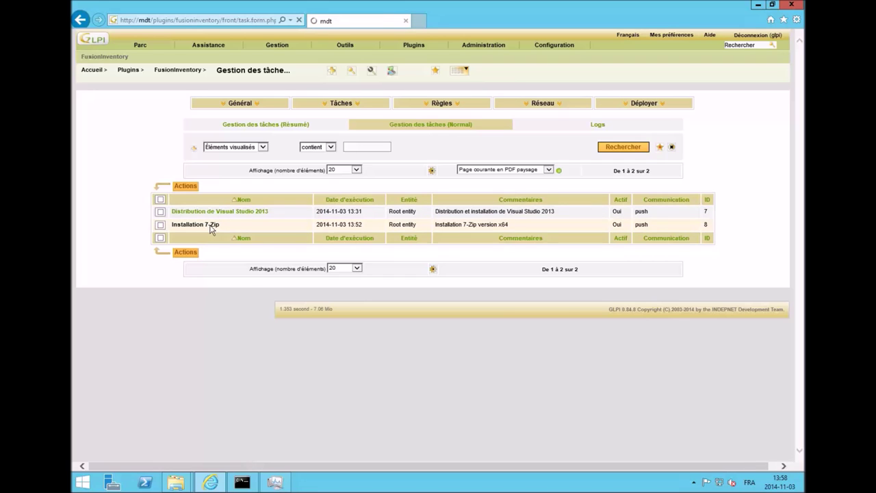
click(282, 179)
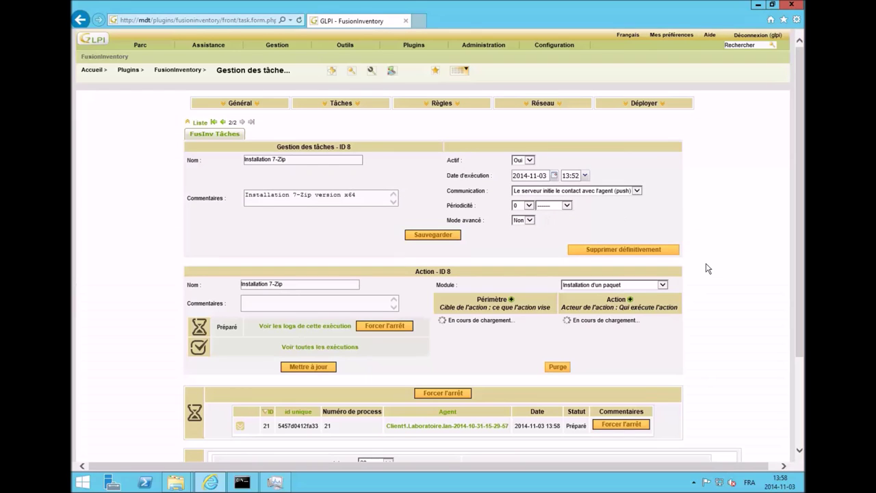
Display the logs of all executions of the Installation 7-Zip action and refresh them to follow the new run.
click(350, 347)
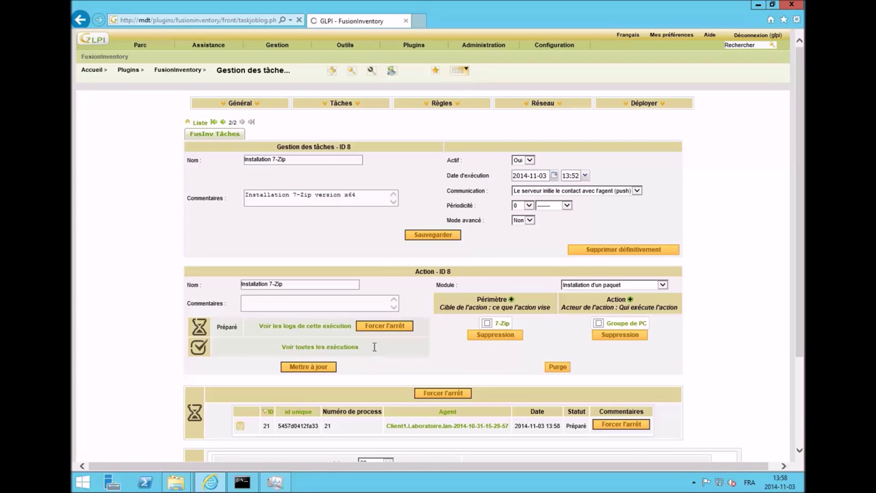
click(298, 19)
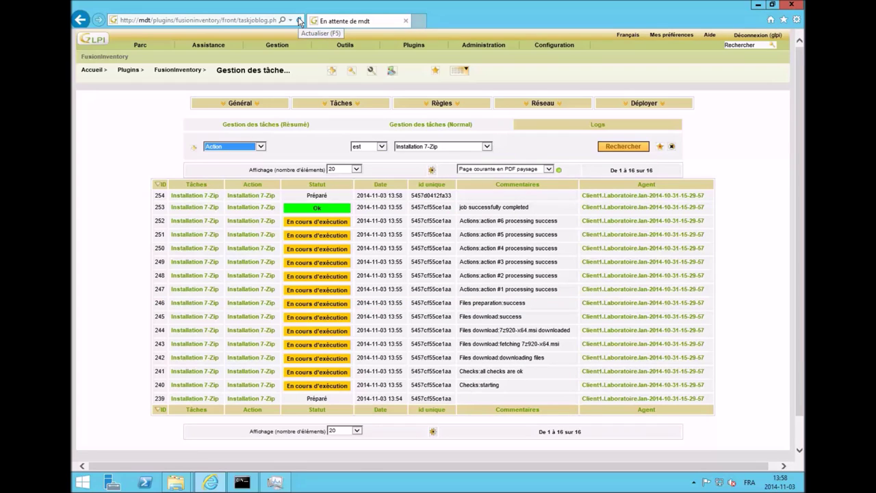
click(299, 20)
click(299, 21)
click(299, 22)
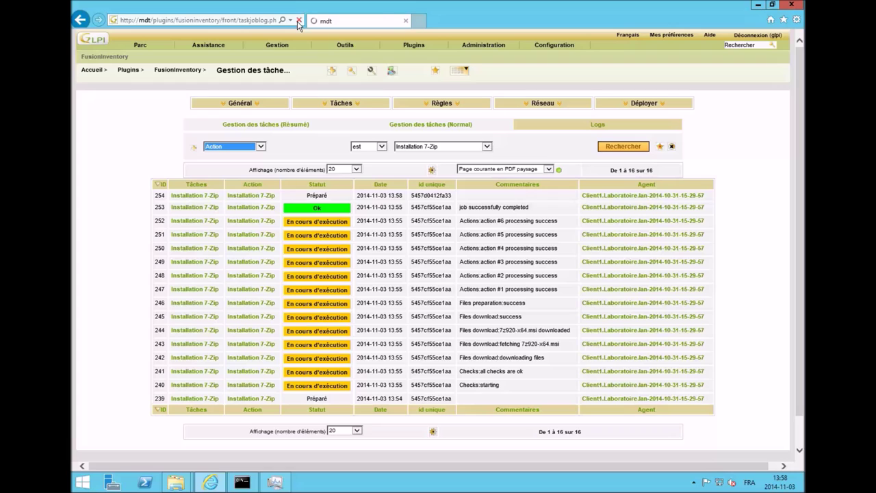